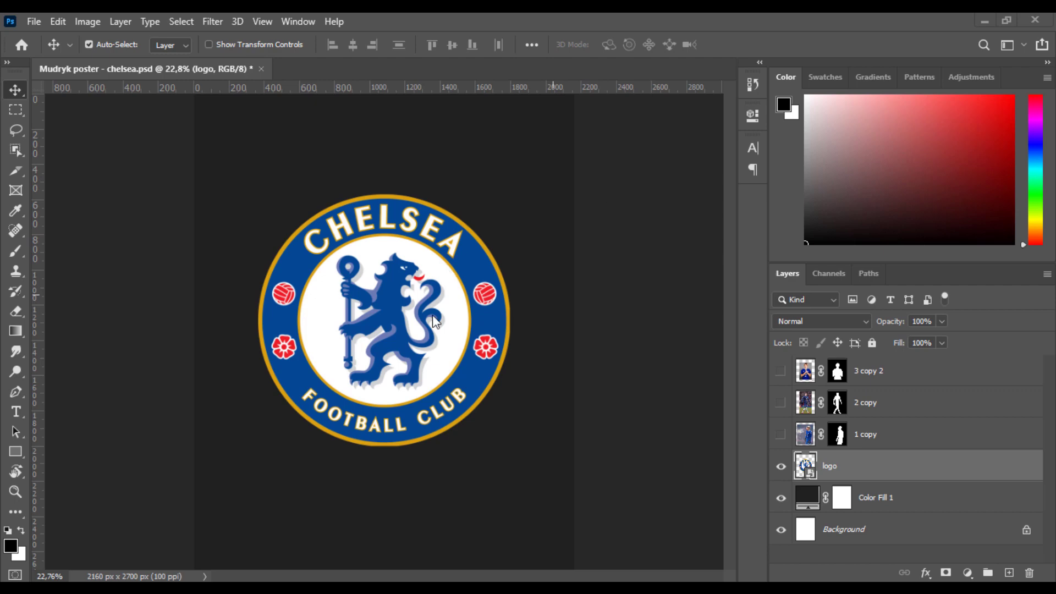
Apply a Camera Raw filter to the crest, raising Blues saturation to about +29.
left_click(212, 21)
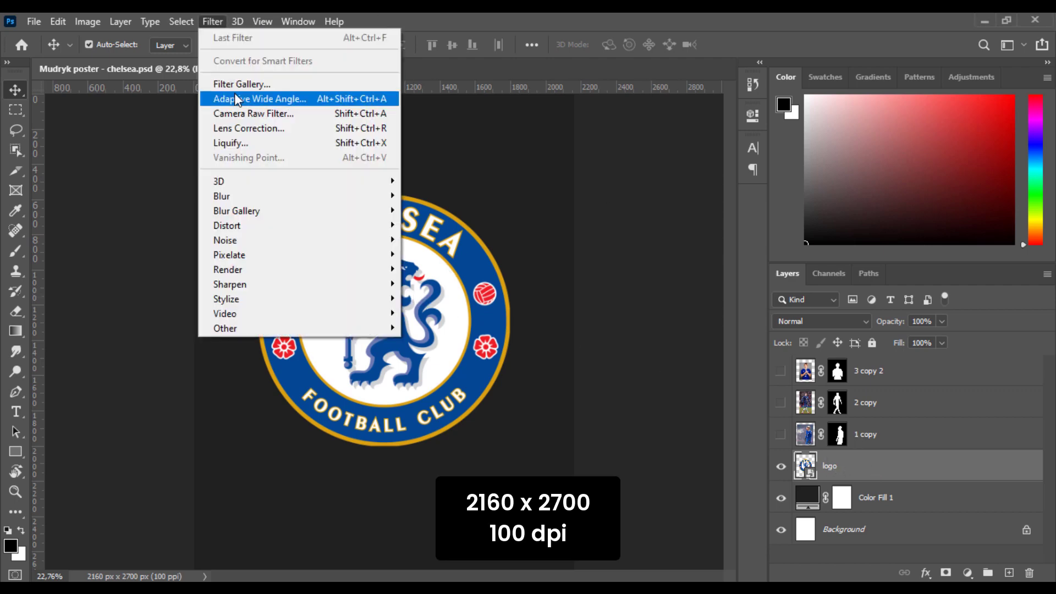
left_click(236, 111)
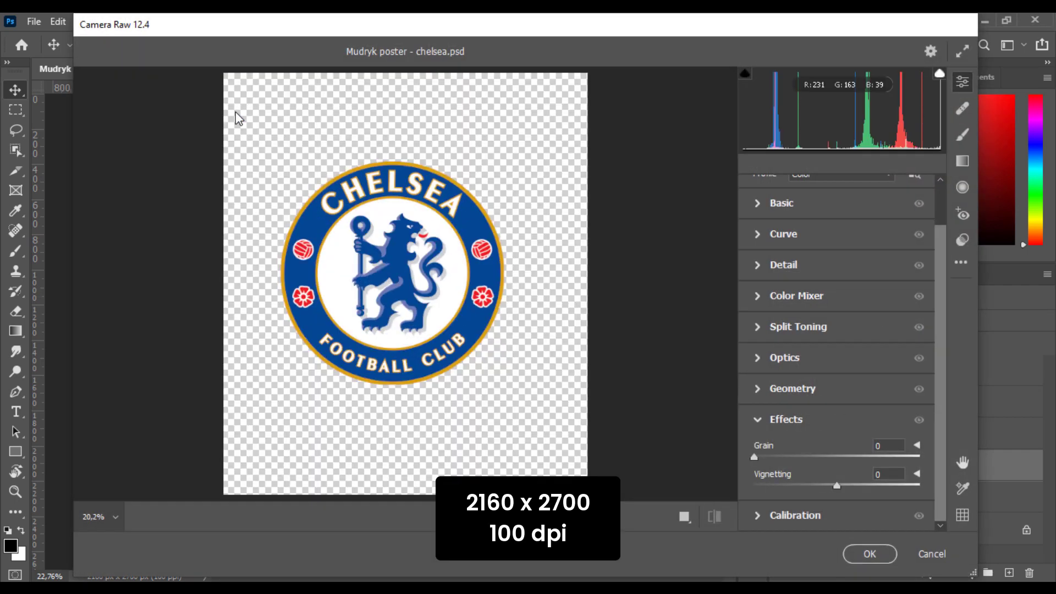
scroll(821, 269, "up", 2)
scroll(820, 269, "down", 2)
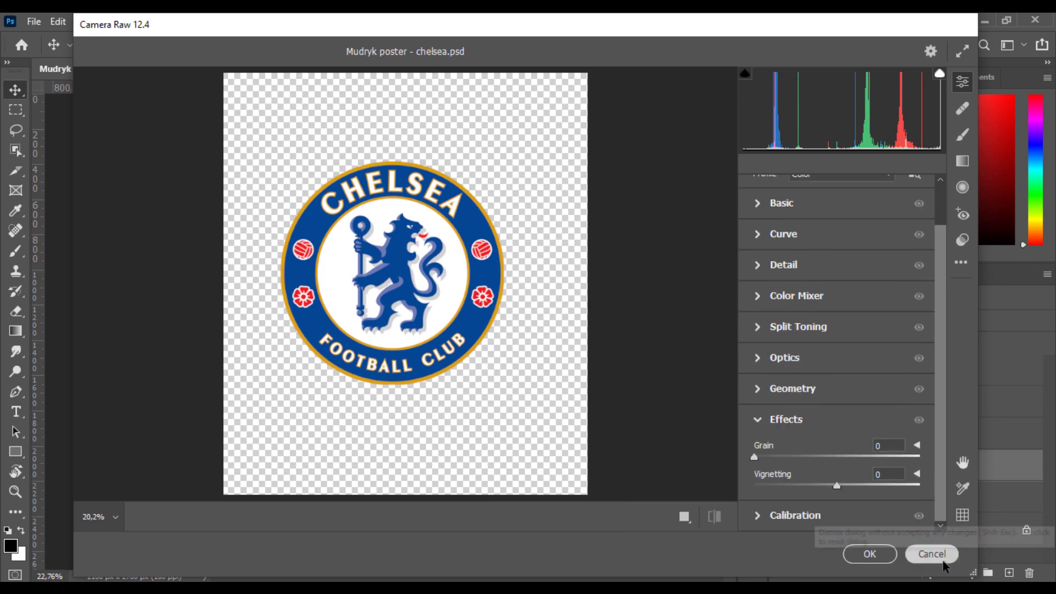
left_click(786, 421)
left_click(800, 344)
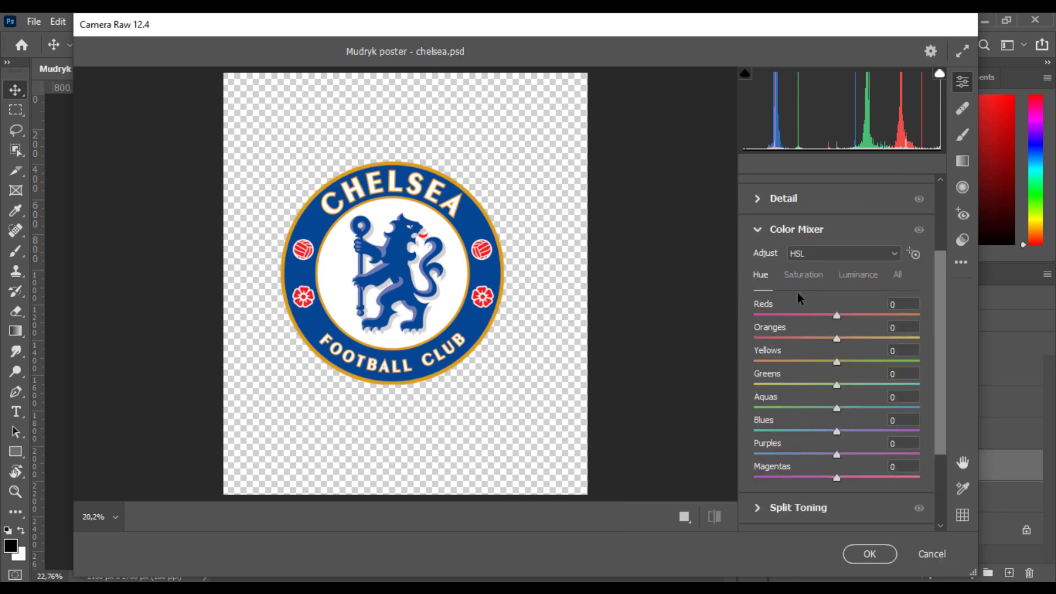
left_click(802, 275)
left_click_drag(854, 434, 868, 434)
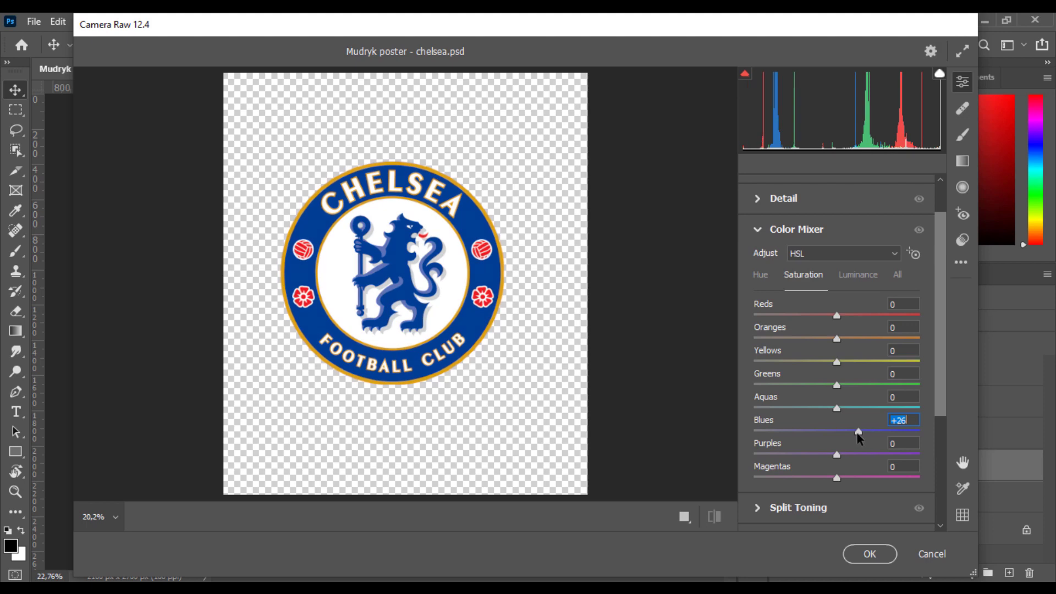
left_click(863, 552)
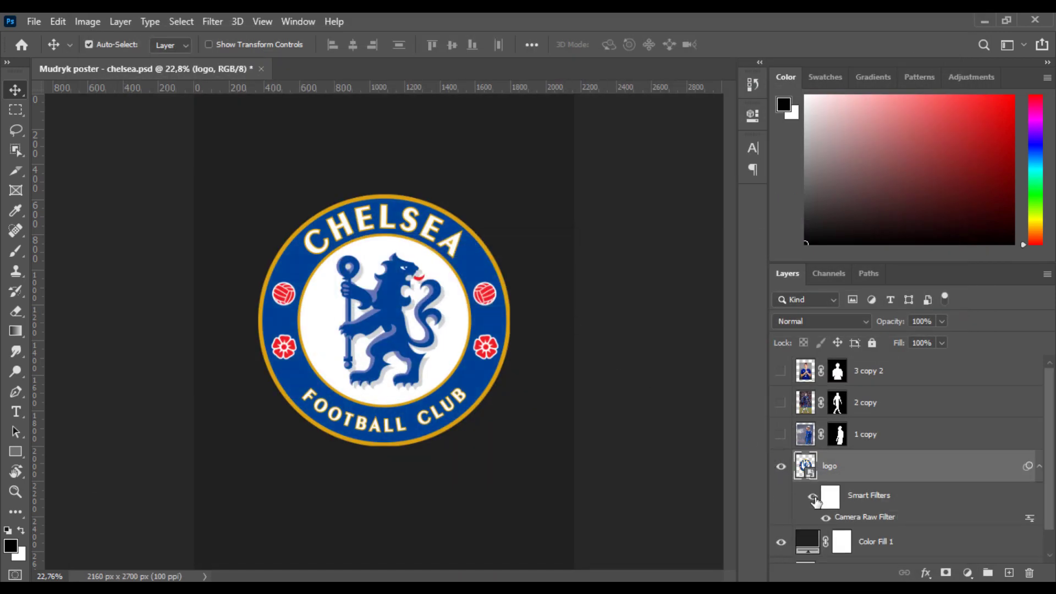
Review the crest's Camera Raw settings and apply them again.
double_click(864, 517)
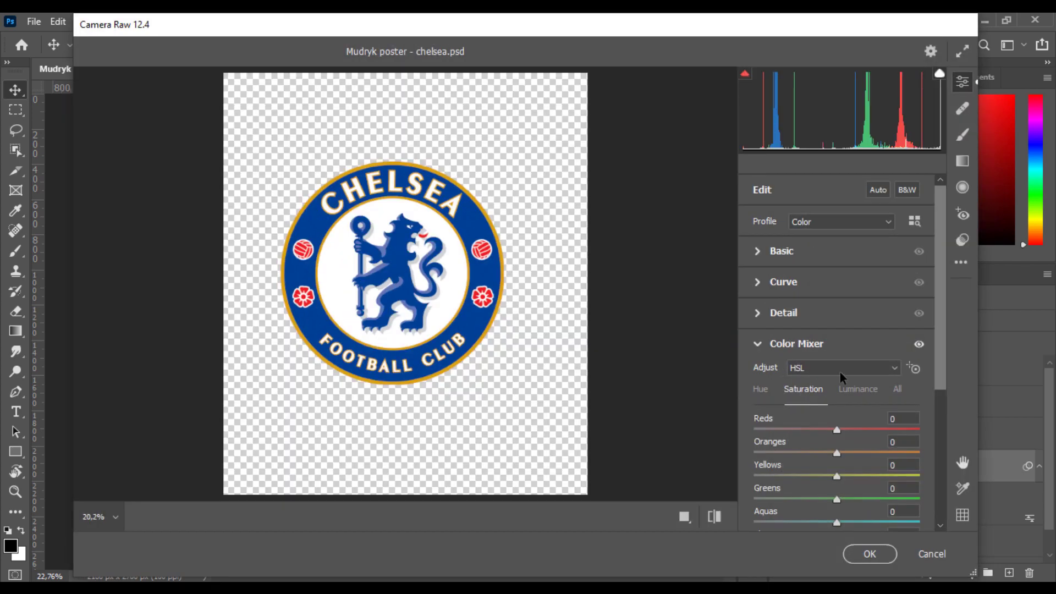
scroll(864, 489, "down", 1)
scroll(863, 489, "down", 1)
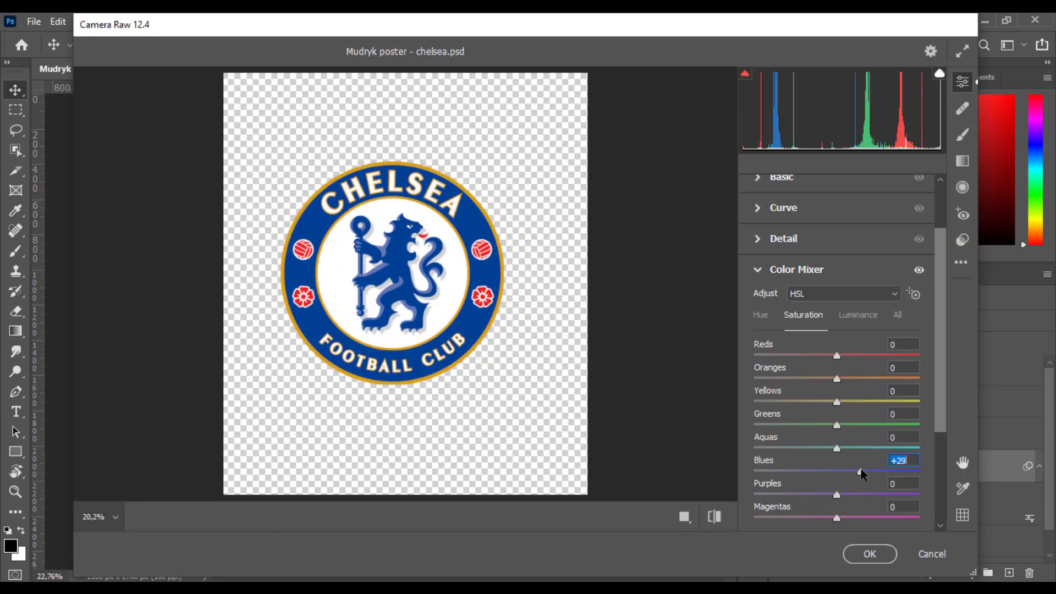
left_click(894, 554)
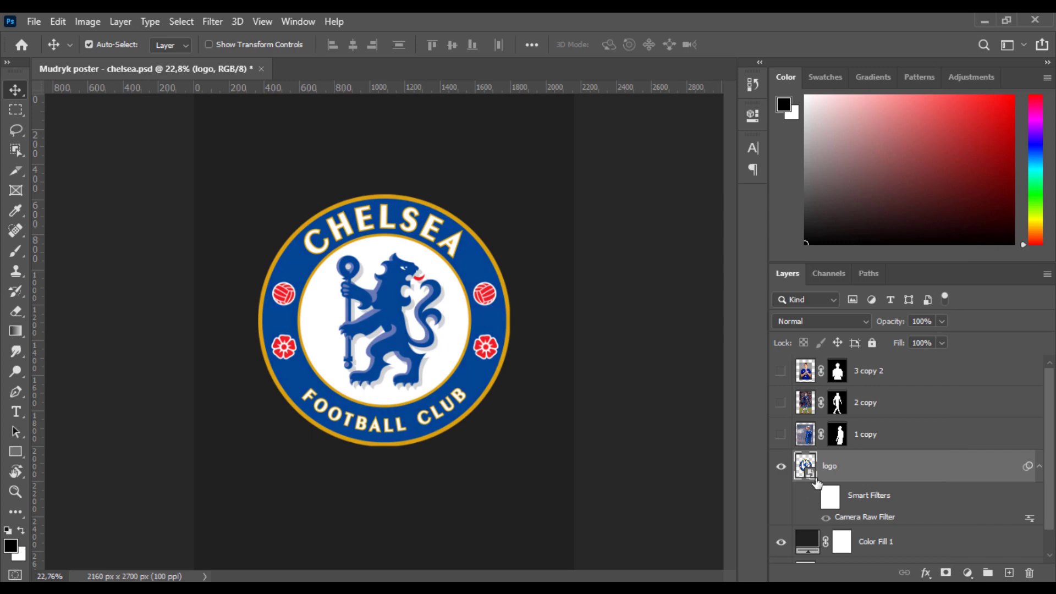
Scale the crest down to about 77% and move it up slightly.
key("ctrl+t")
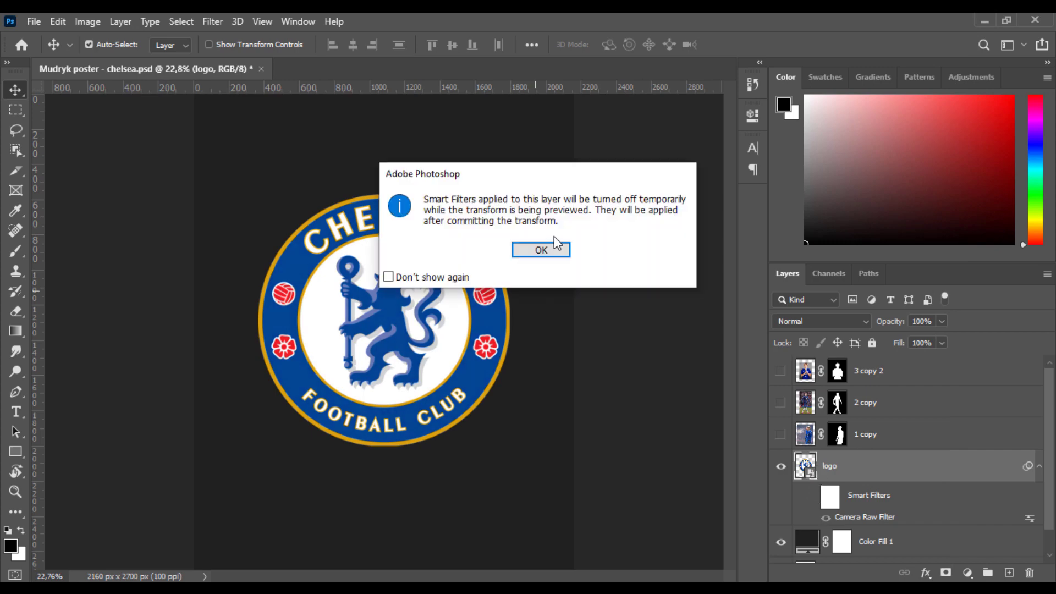
left_click(540, 248)
left_click_drag(509, 318, 486, 313)
left_click(740, 45)
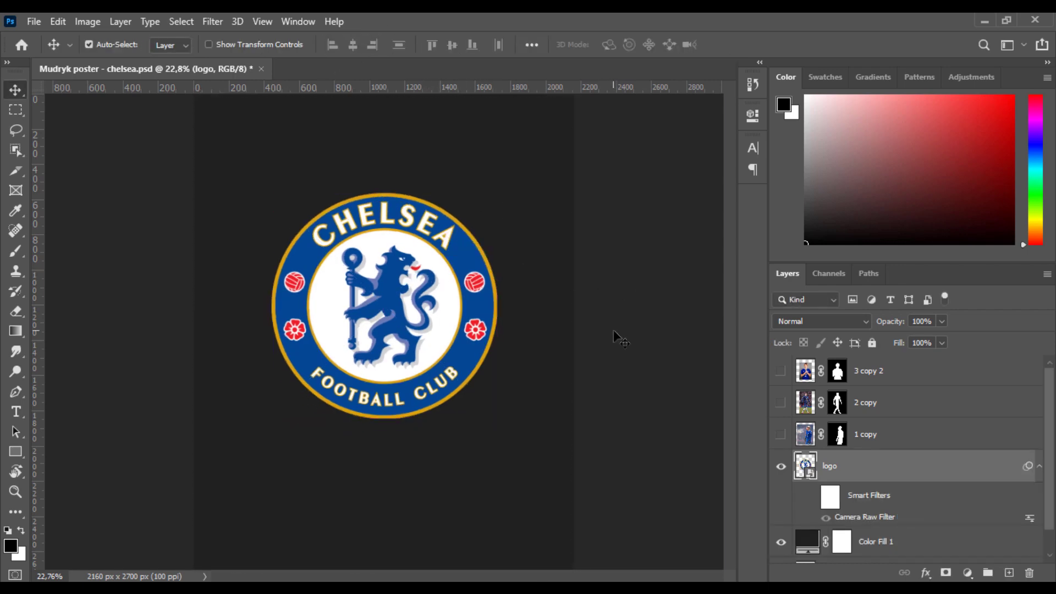
left_click_drag(612, 329, 613, 301)
Set the background Color Fill to Chelsea blue #034694 sampled from the crest.
double_click(807, 541)
left_click(485, 333)
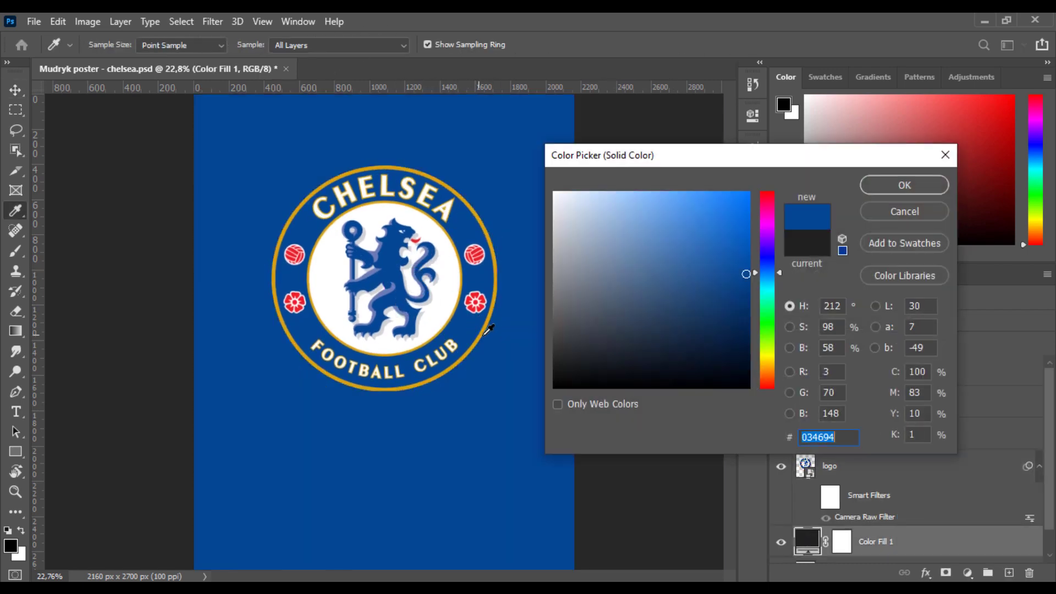
key("Return")
key("ctrl+0")
Show the 1 copy player, hide the crest, and scale the player cutout down.
left_click(894, 443)
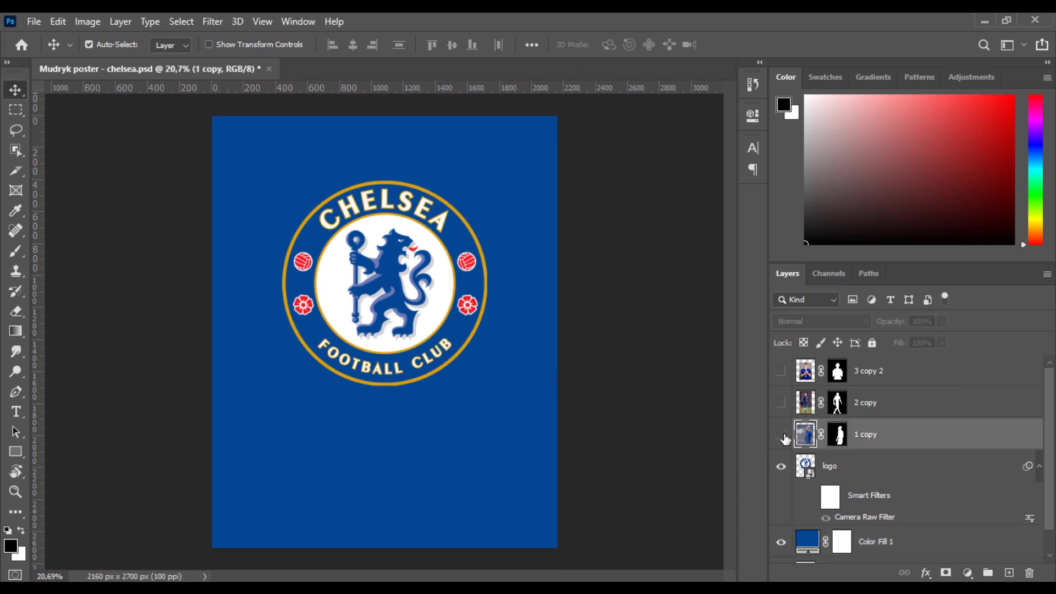
left_click(780, 434)
left_click(781, 466)
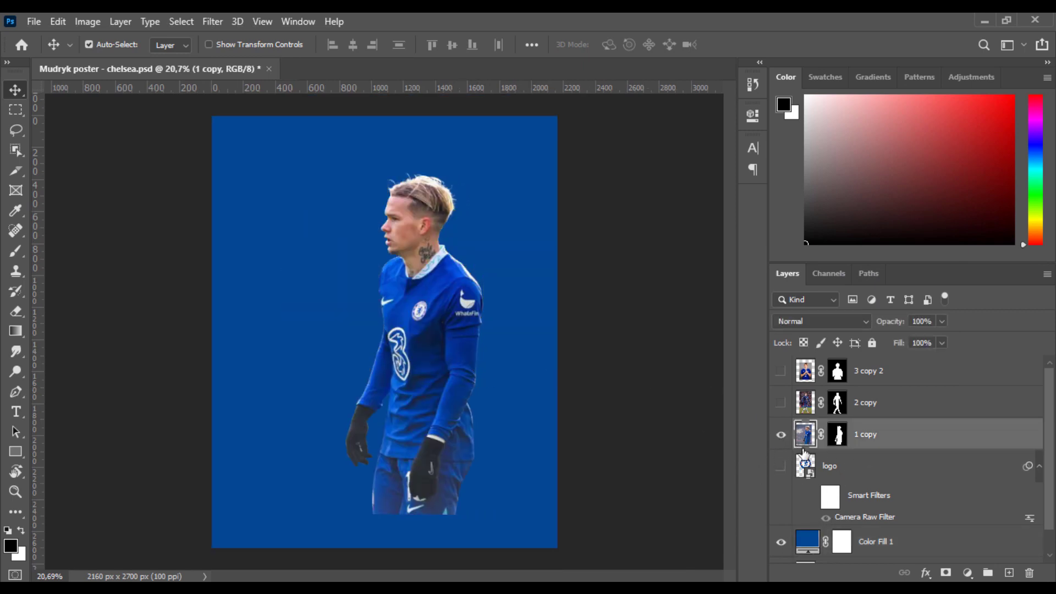
right_click(837, 437)
left_click(872, 441)
right_click(837, 434)
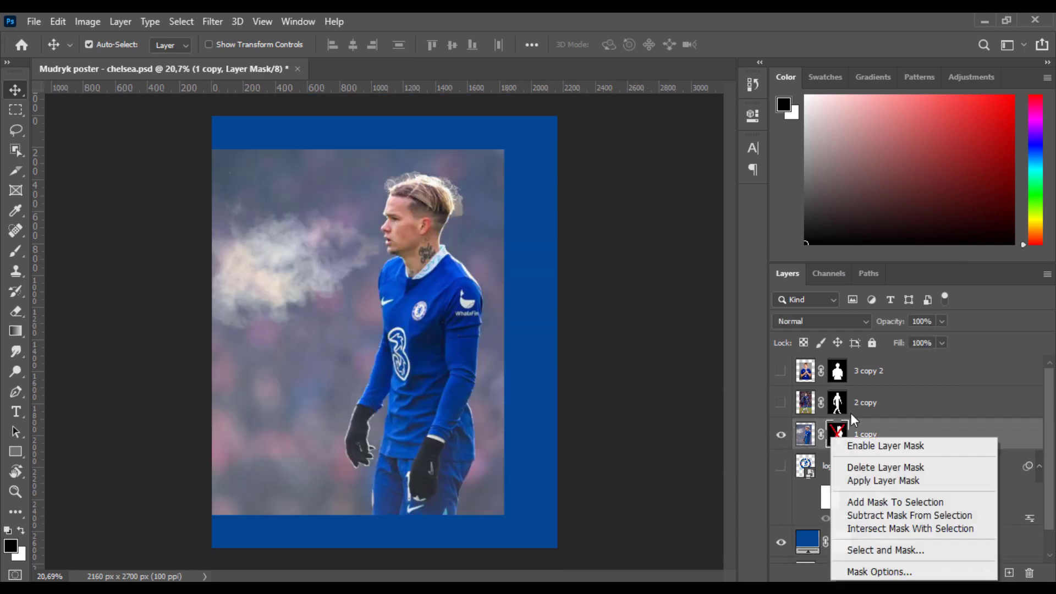
left_click(872, 441)
key("ctrl+t")
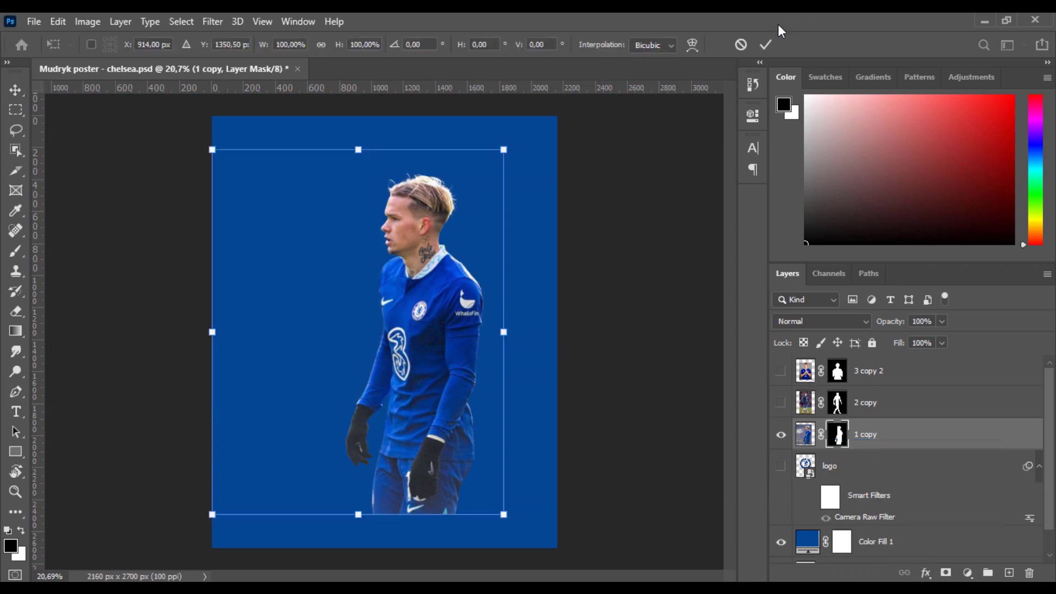
left_click_drag(504, 149, 472, 170)
left_click(765, 45)
Move the 3 copy 2 layer below 1 copy in the layer stack.
left_click(781, 403)
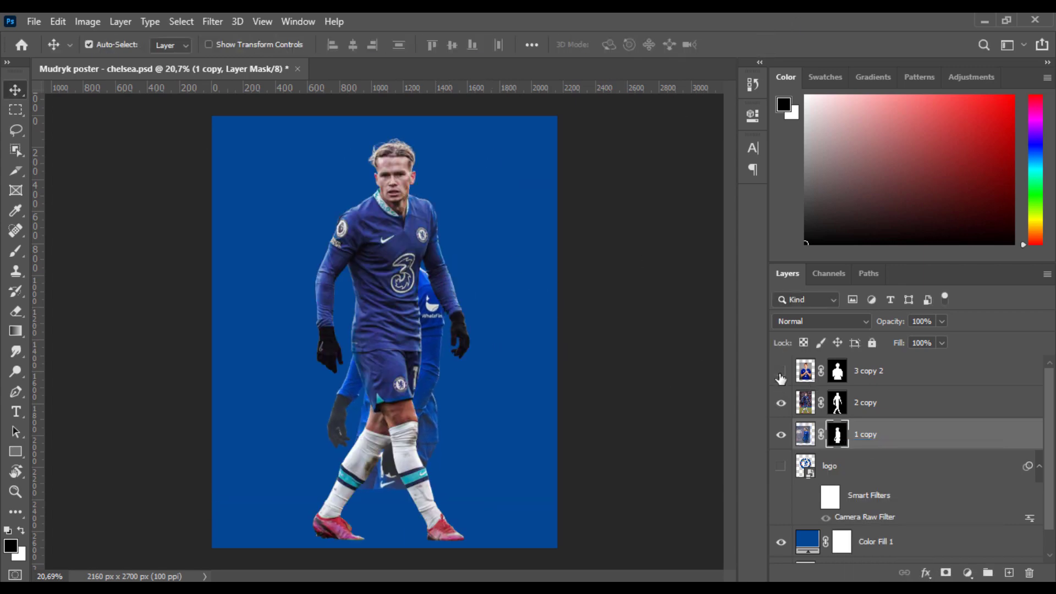
left_click(780, 371)
left_click_drag(866, 378, 902, 439)
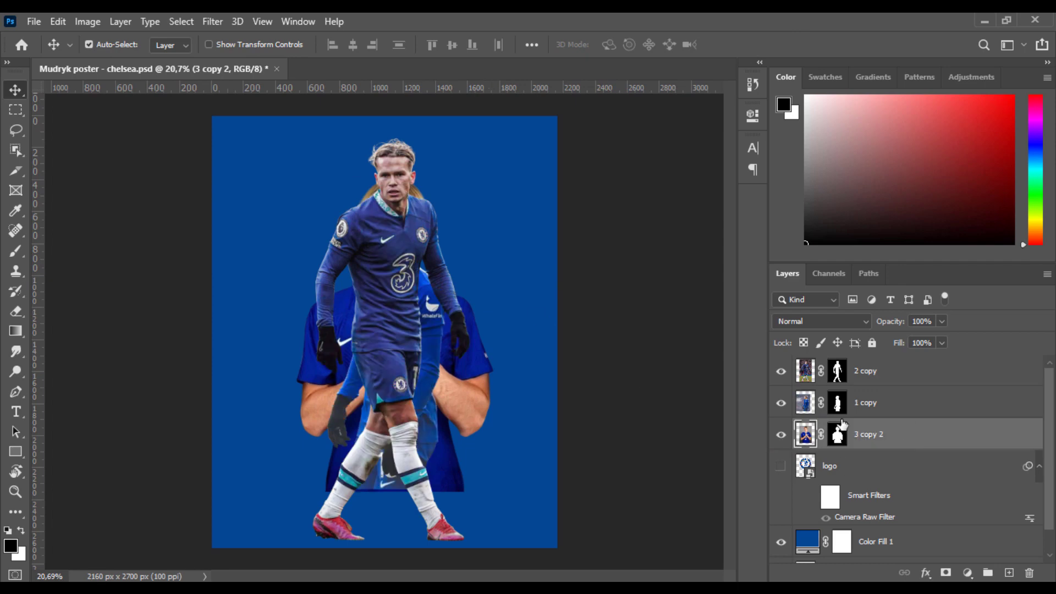
left_click(781, 370)
left_click(781, 403)
Scale the praying player (3 copy 2) to about 64% at top centre.
key("ctrl+t")
left_click_drag(566, 489, 479, 431)
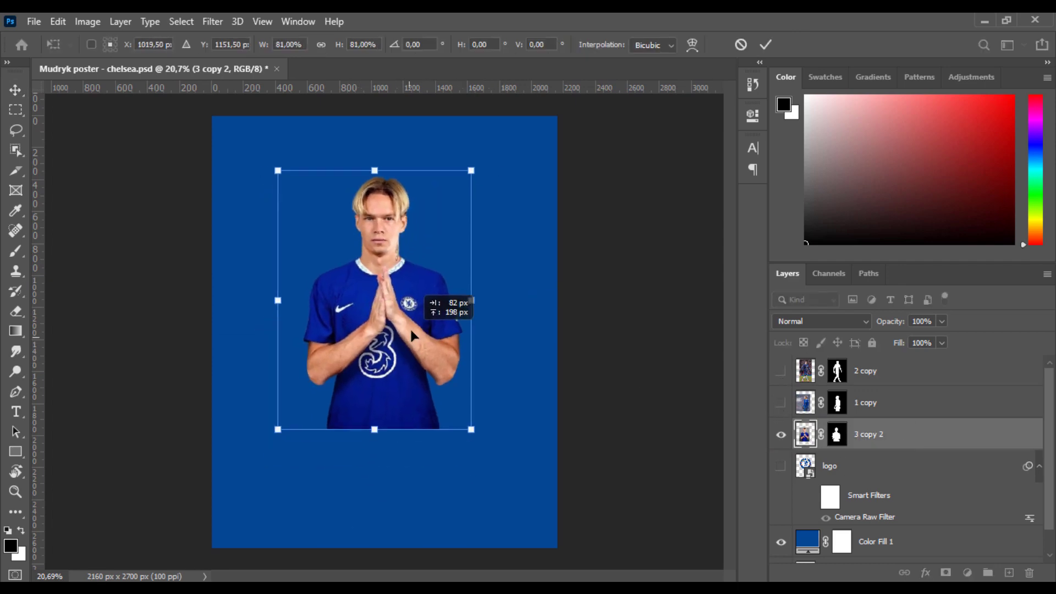
mouse_move(377, 295)
left_mouse_down()
mouse_move(398, 319)
mouse_move(417, 314)
left_mouse_up()
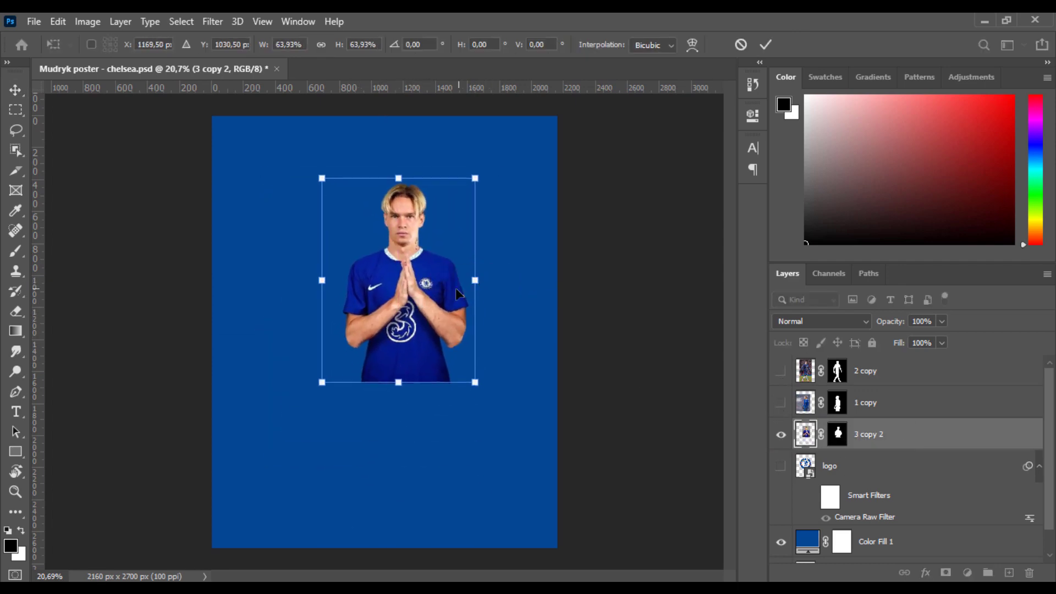
left_click(765, 45)
Shrink the side-view 1 copy player and place it on the left.
left_click(781, 403)
left_click(880, 402)
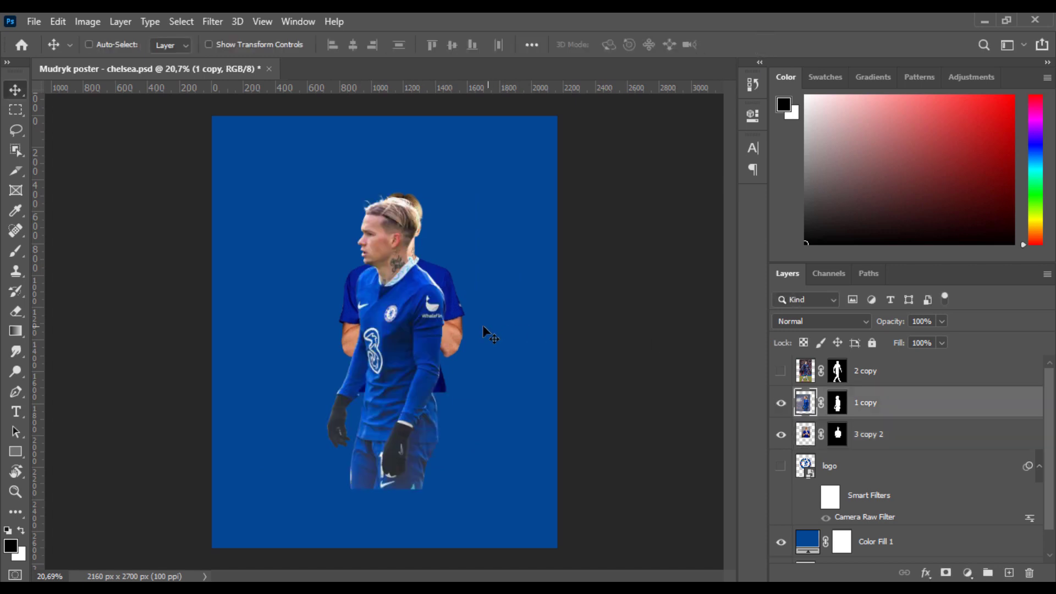
key("ctrl+t")
left_click_drag(463, 153, 431, 196)
mouse_move(374, 333)
left_mouse_down()
mouse_move(351, 312)
mouse_move(367, 323)
mouse_move(367, 315)
left_mouse_up()
left_click(765, 45)
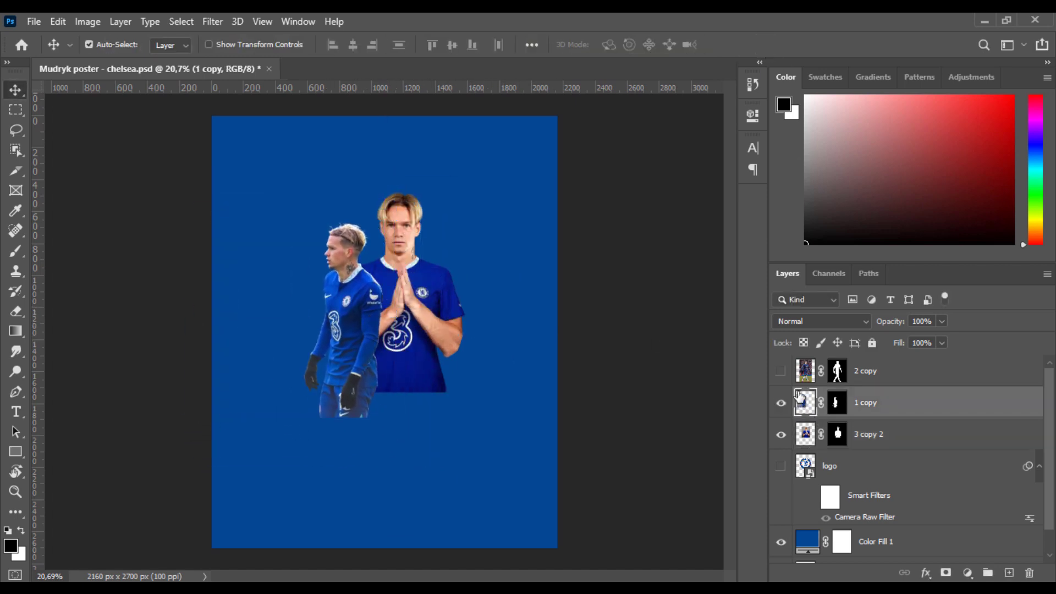
Scale the full-body 2 copy player to about 42% in front below, and show the crest again.
left_click(780, 370)
left_click(399, 307)
key("ctrl+t")
left_click_drag(507, 117, 375, 229)
left_click_drag(345, 340, 432, 397)
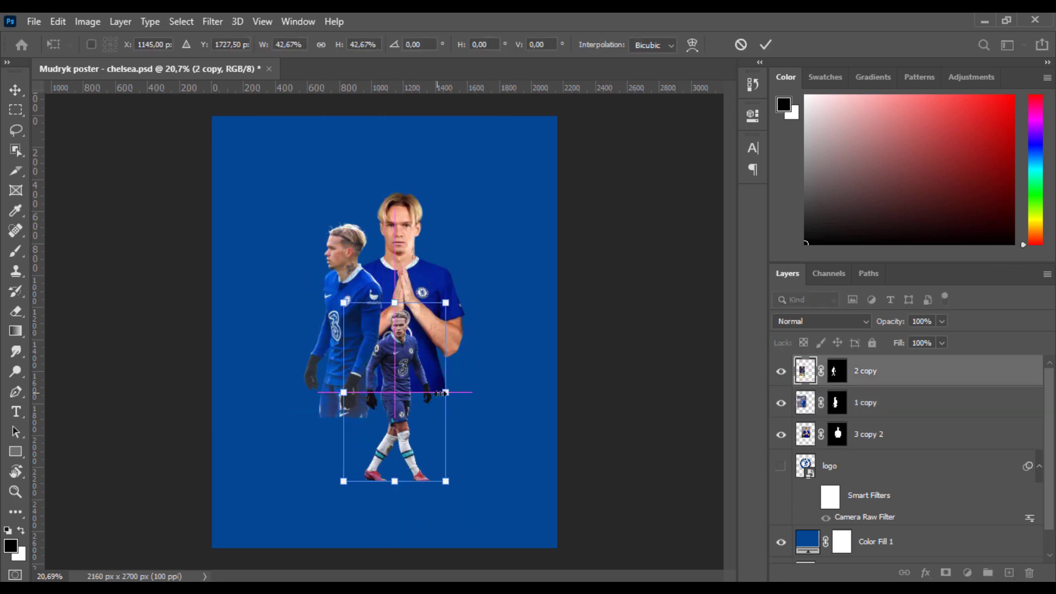
left_click_drag(479, 516, 448, 484)
left_click_drag(418, 396, 398, 391)
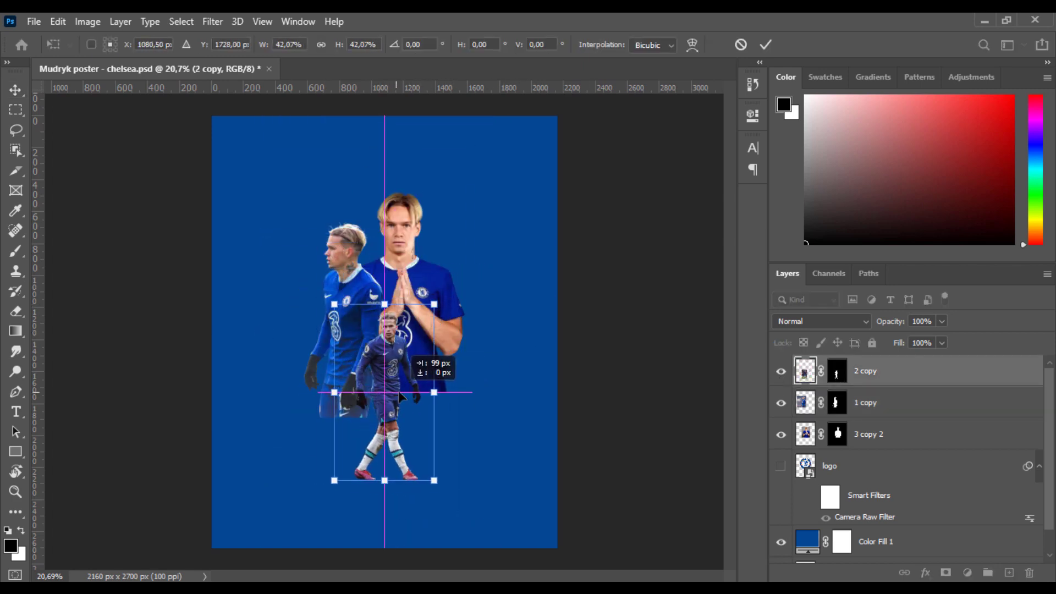
left_click(765, 45)
left_click(780, 466)
Group the three players, and put the crest in a new group named 'logo'.
left_click_drag(468, 220, 473, 201)
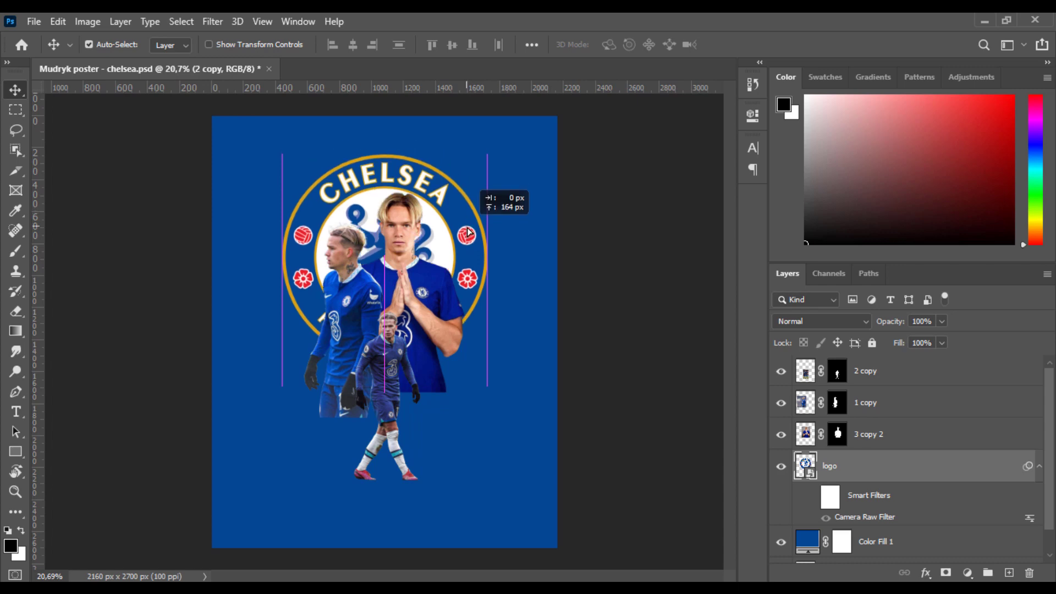
left_click(842, 369, "shift")
key("ctrl+g")
type("mudryk")
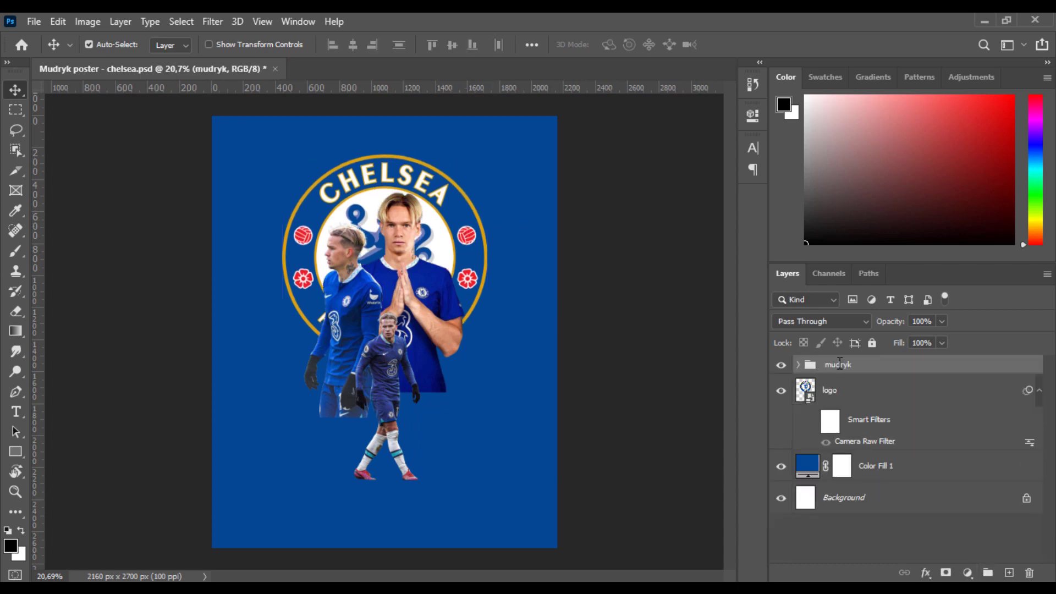
key("ctrl+g")
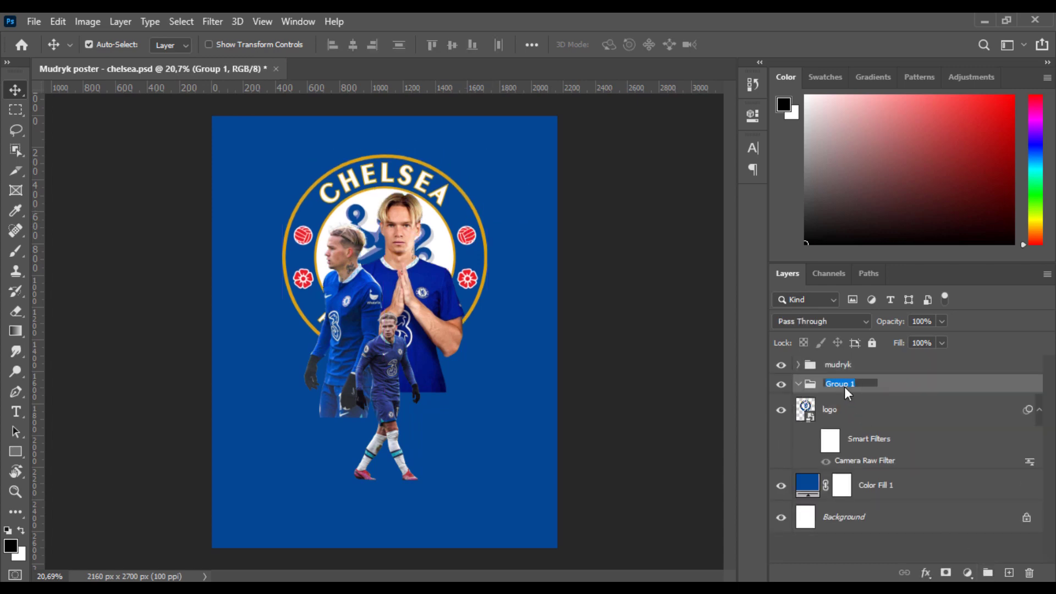
type("logo")
key("Return")
left_click_drag(852, 412, 854, 384)
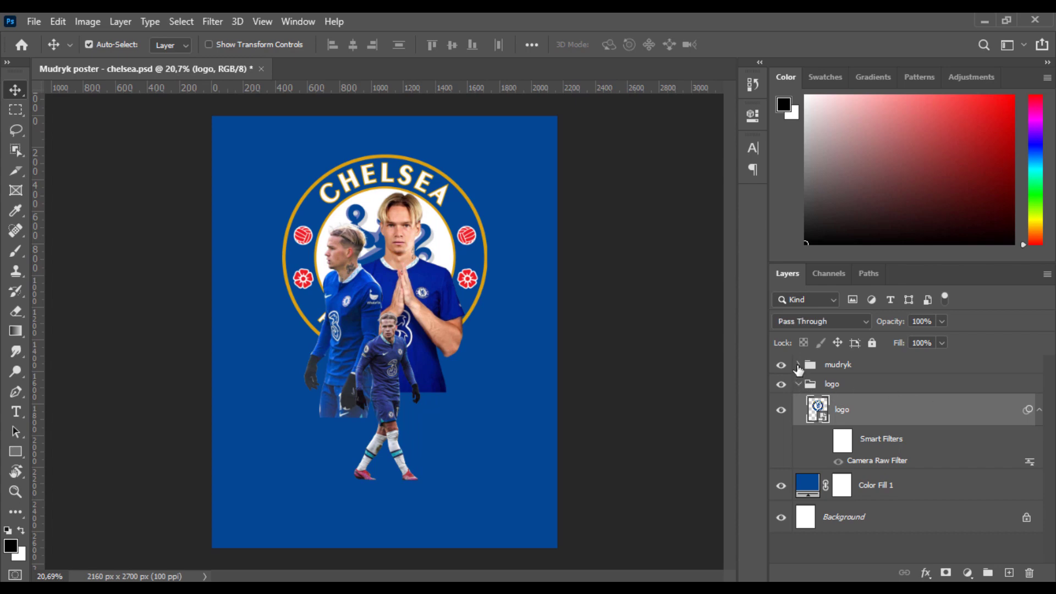
Nudge the mudryk group down and move the Chelsea crest up slightly.
left_click(797, 365)
left_click(880, 390)
left_click(852, 367)
key("ctrl+t")
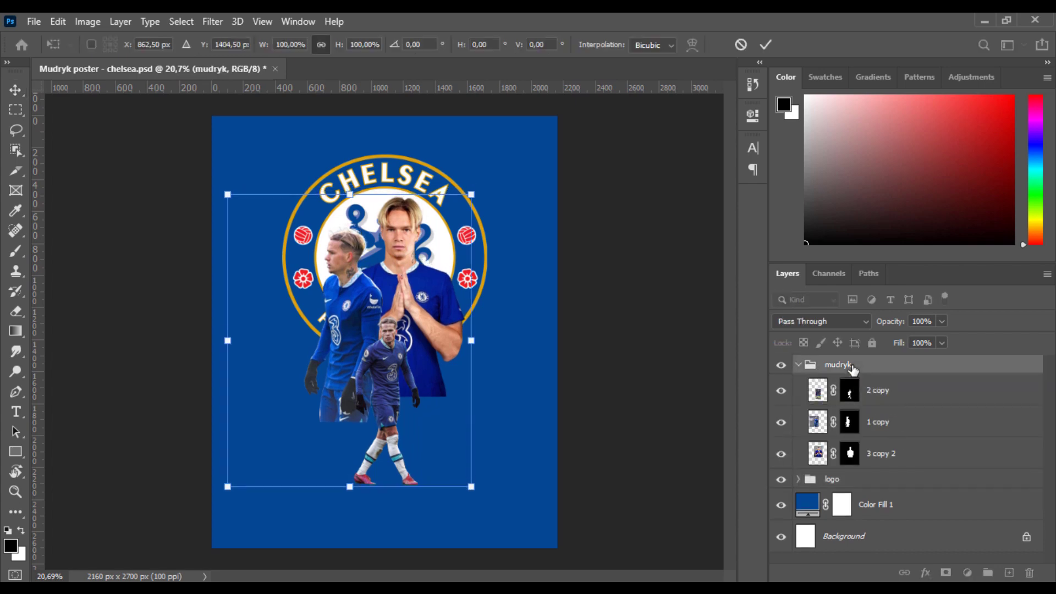
key("shift+Down")
key("shift+Down")
key("shift+Down")
key("shift+Down")
key("shift+Down")
key("shift+Down")
key("shift+Down")
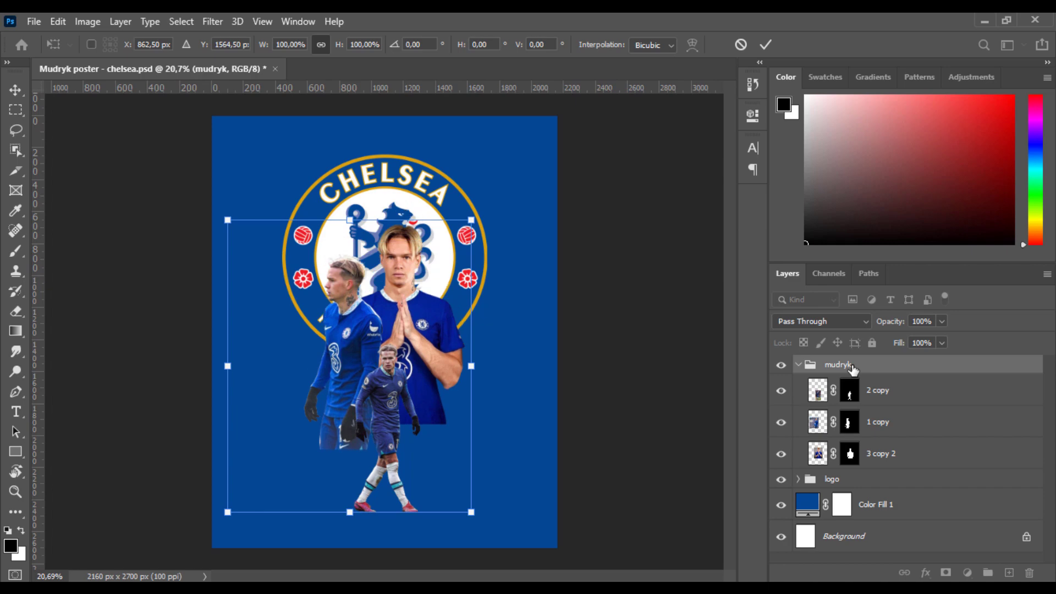
left_click(765, 45)
left_click_drag(407, 226, 407, 209)
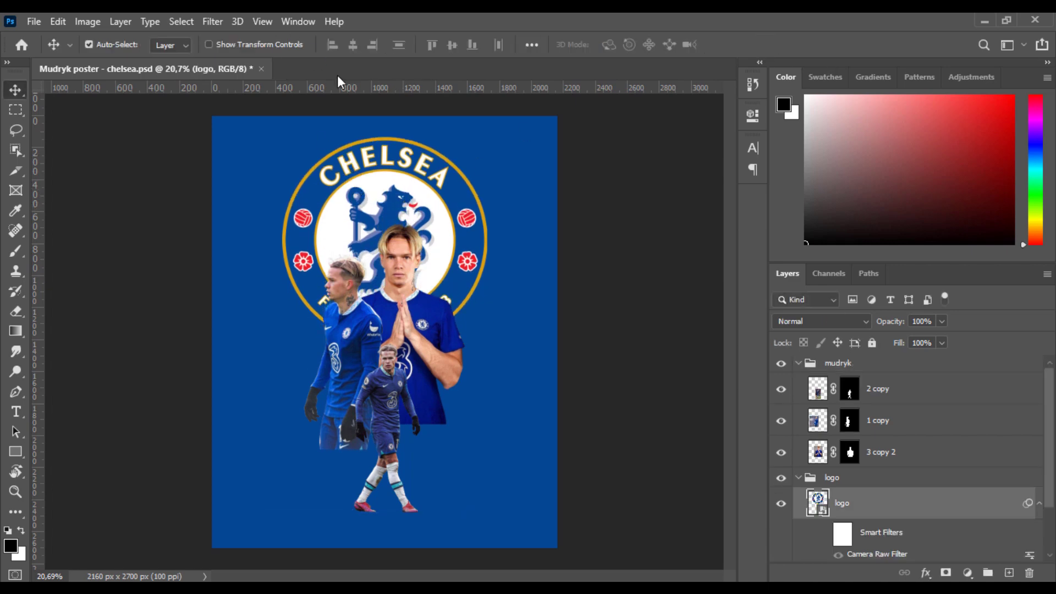
Place horizontal guides just inside the poster's top and bottom edges.
left_click_drag(403, 88, 403, 131)
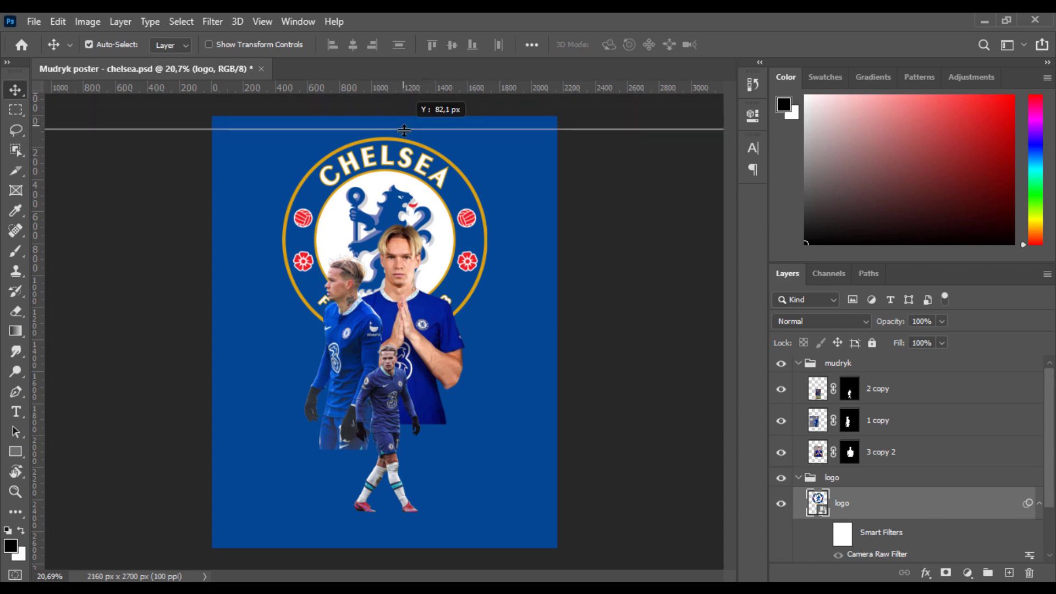
scroll(403, 131, "up", 5)
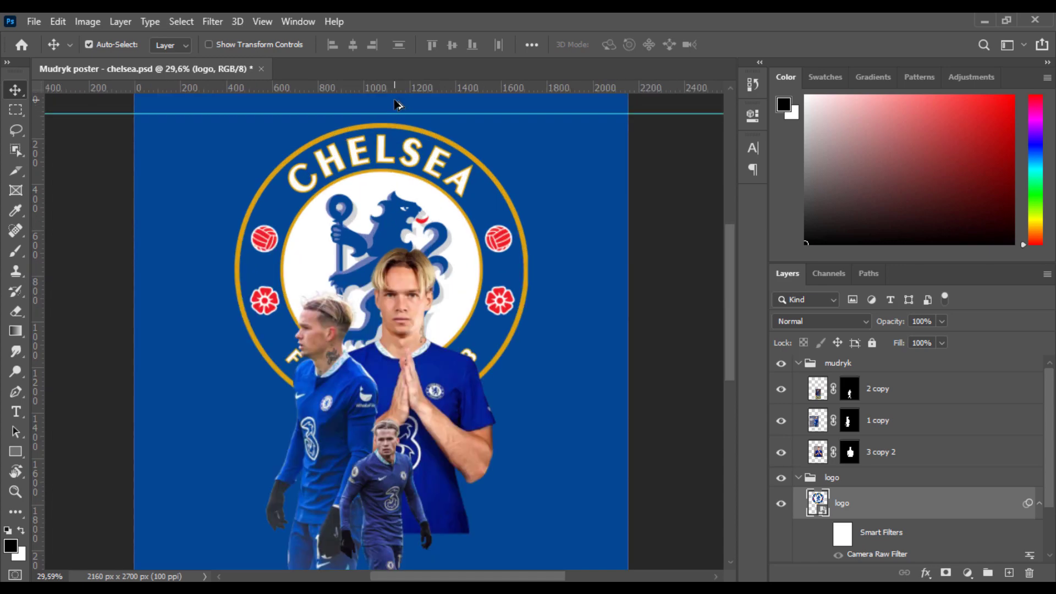
left_click_drag(399, 127, 399, 125)
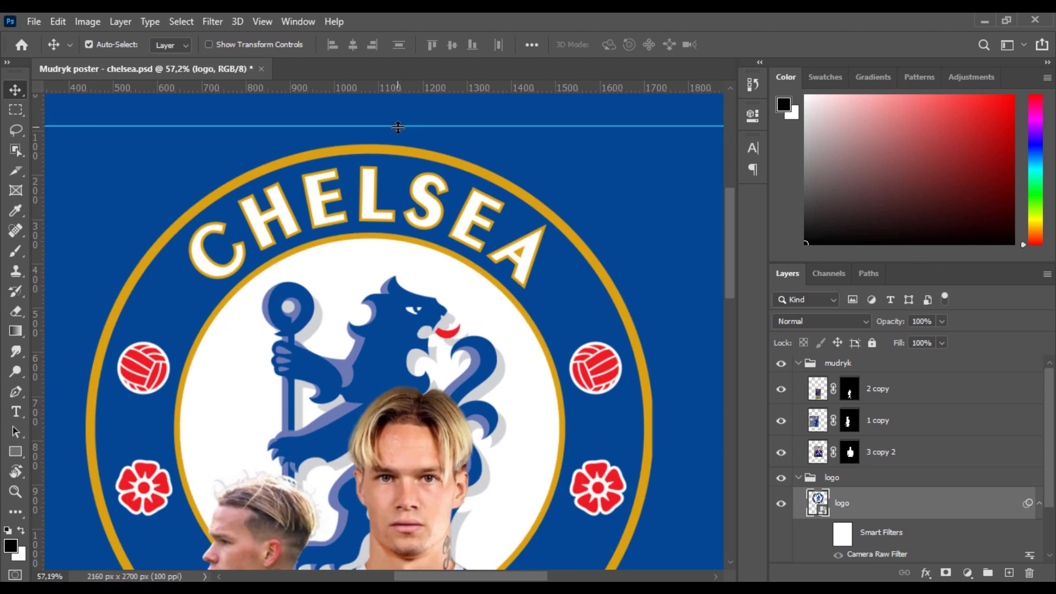
scroll(398, 126, "down", 3)
scroll(407, 116, "down", 5)
left_click_drag(406, 111, 410, 510)
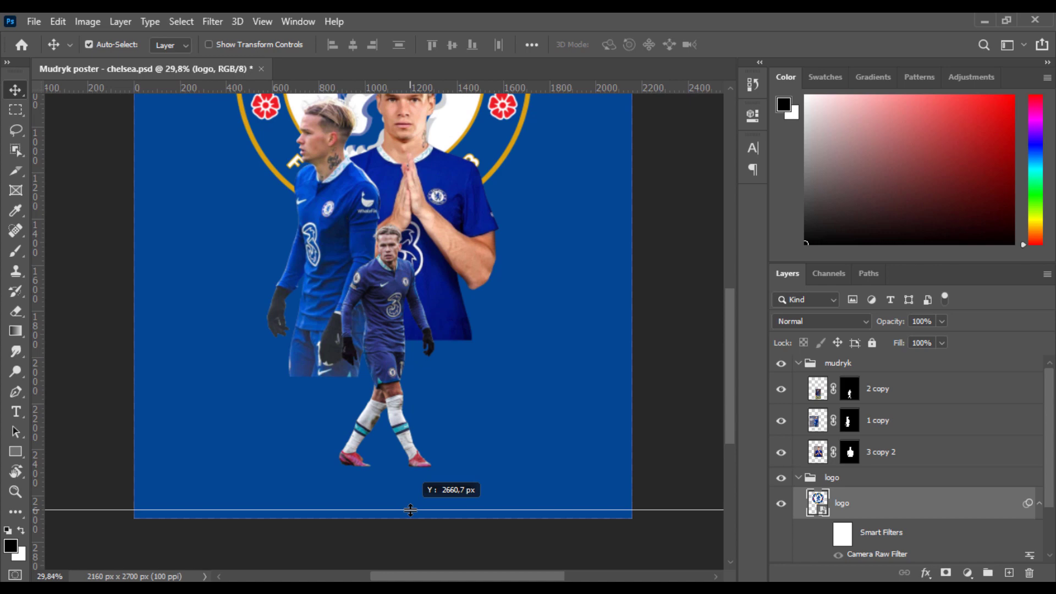
mouse_move(410, 511)
left_mouse_down()
mouse_move(385, 500)
mouse_move(380, 482)
left_mouse_up()
scroll(379, 520, "up", 3)
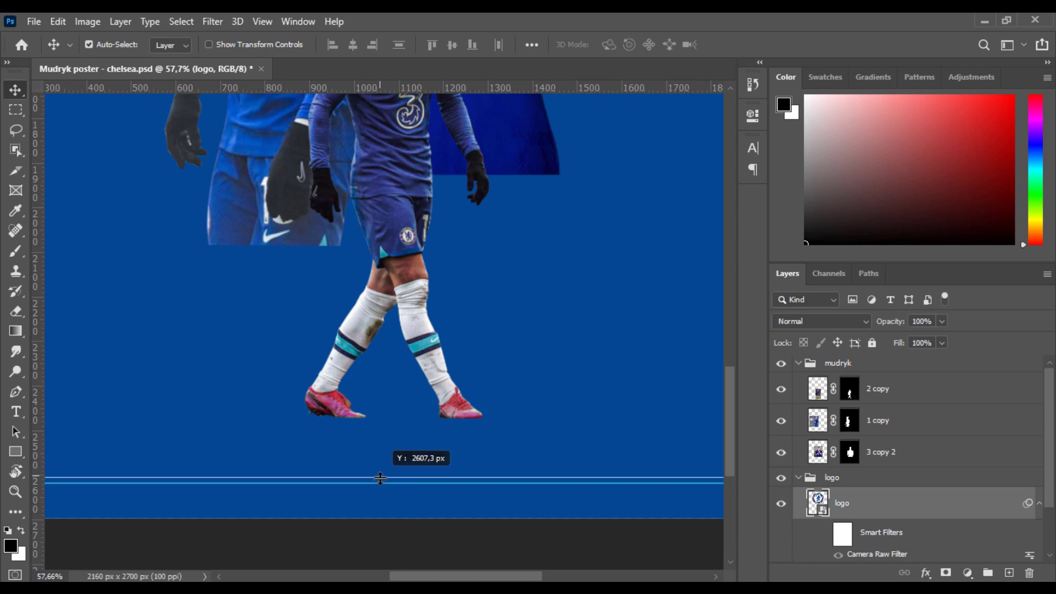
scroll(382, 480, "down", 2)
scroll(382, 480, "down", 3)
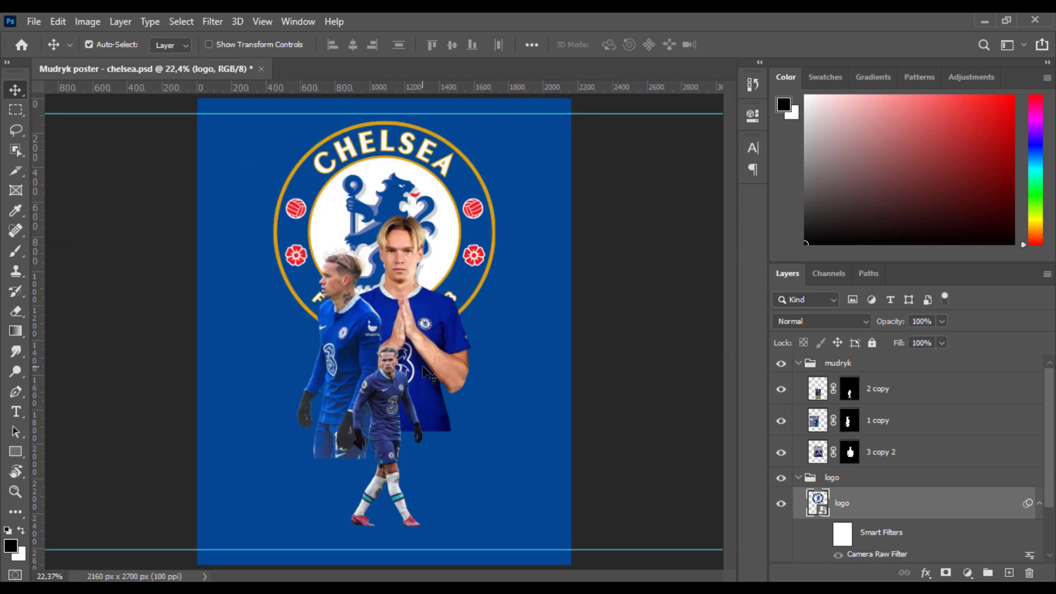
Enlarge the three players to about 109% and centre them horizontally on the canvas.
left_click(857, 400)
left_click(884, 452, "shift")
key("ctrl+t")
left_click_drag(481, 366, 502, 368)
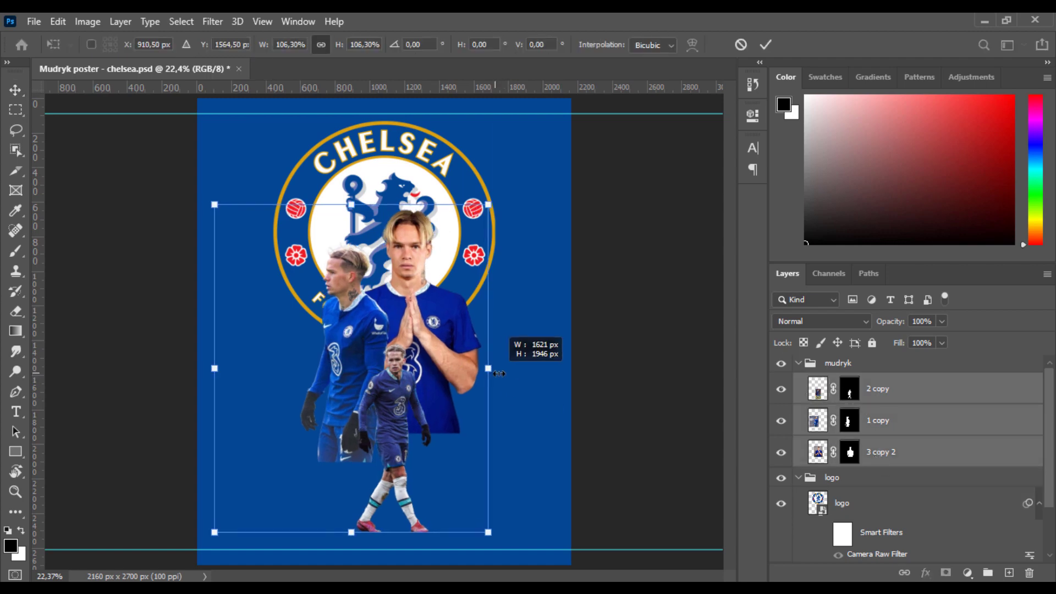
left_click(766, 46)
left_click(838, 363)
key("ctrl+a")
left_click(352, 44)
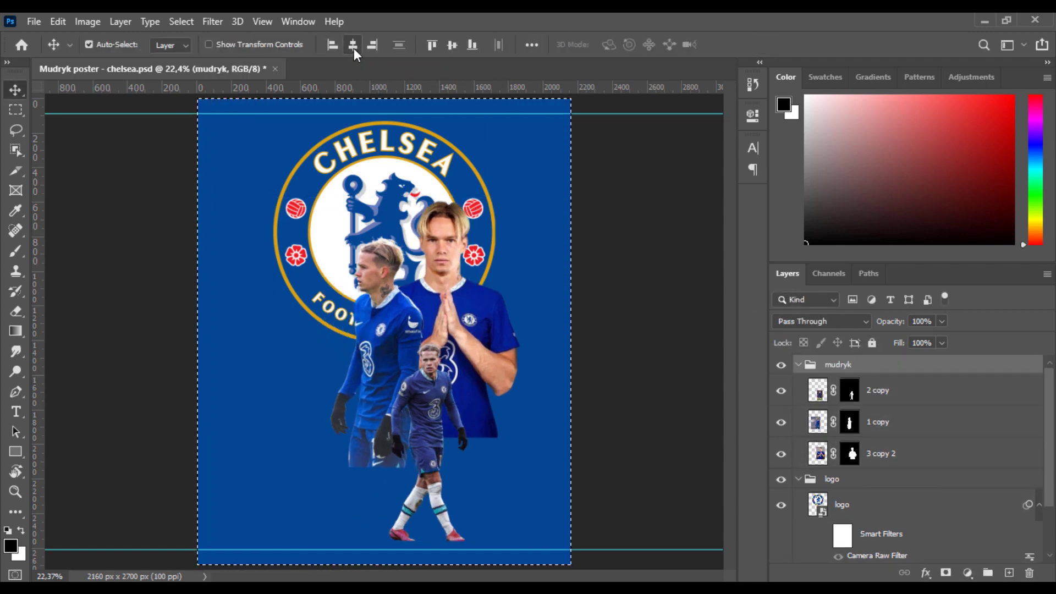
Convert the player layers into smart objects.
key("ctrl+d")
left_click(874, 422)
right_click(875, 422)
left_click(829, 426)
right_click(829, 426)
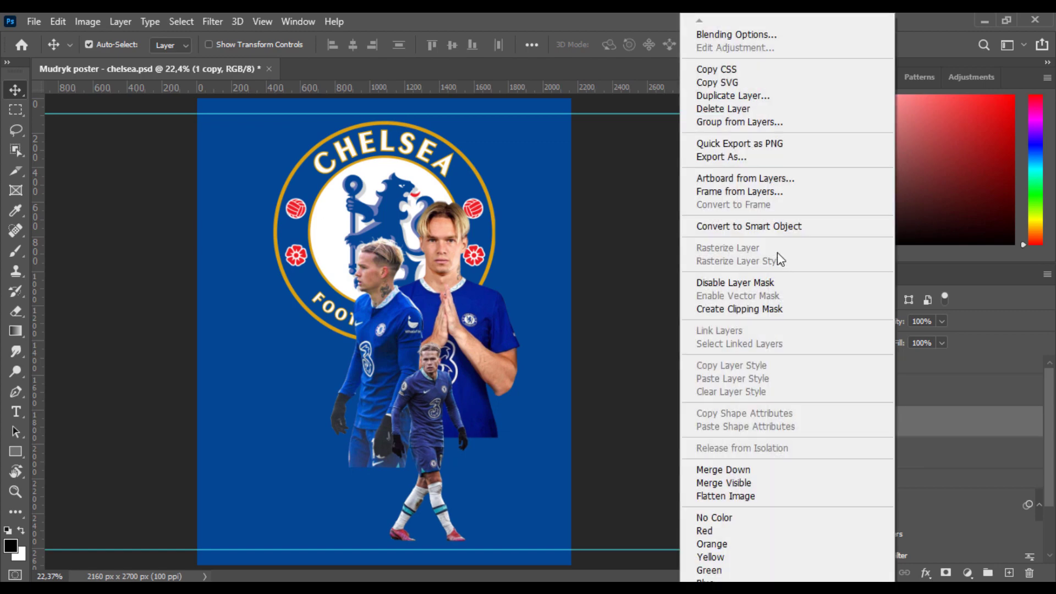
key("Escape")
left_click(874, 454)
right_click(874, 454)
left_click(749, 226)
Recentre the mudryk group horizontally, raise the crest slightly, and nudge the players down.
left_click(874, 390, "shift")
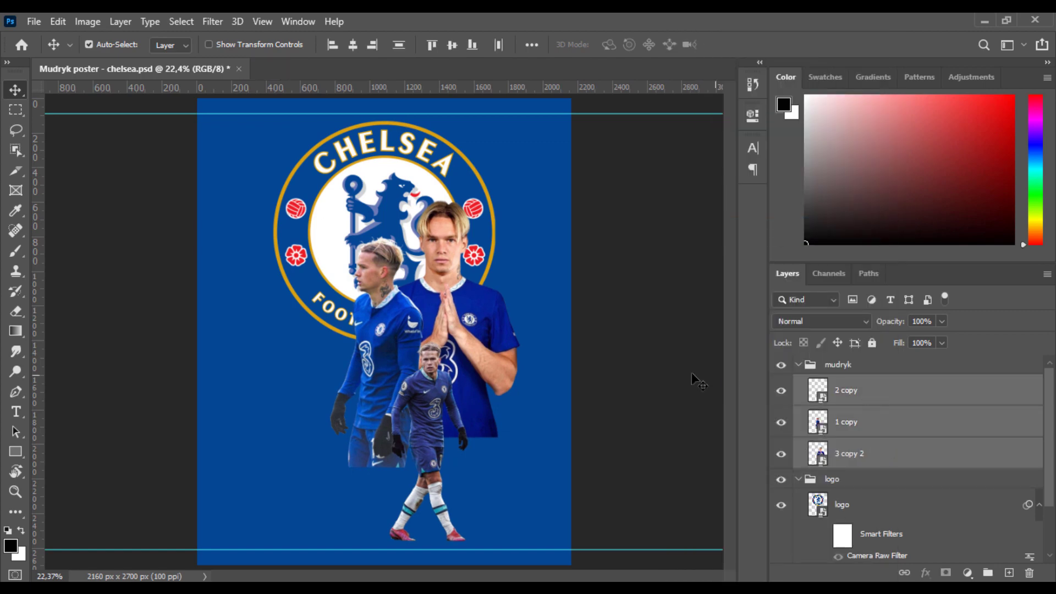
left_click(837, 364)
key("ctrl+a")
left_click(352, 44)
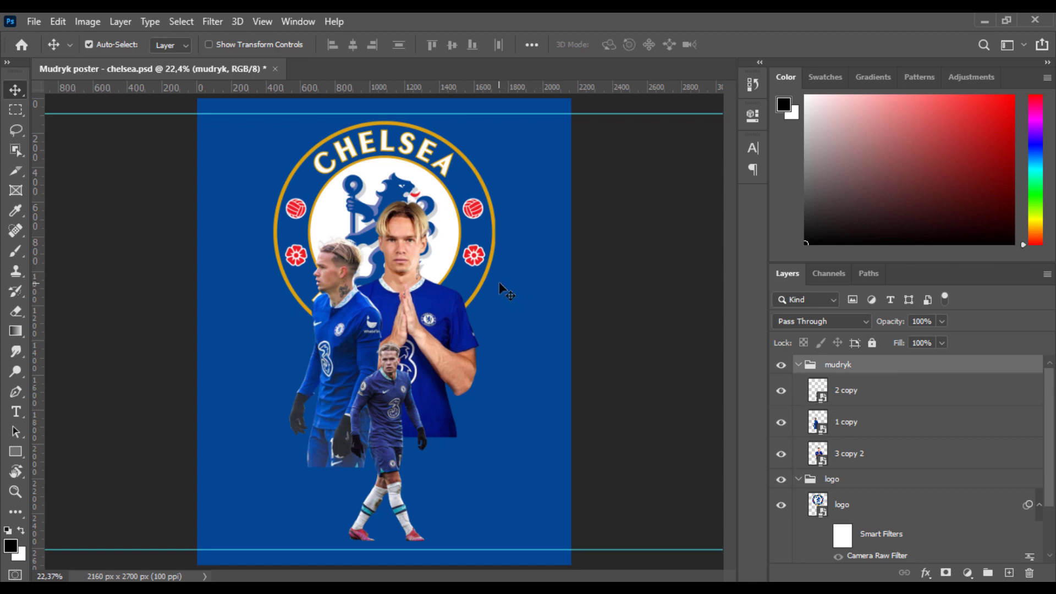
left_click_drag(480, 244, 460, 230)
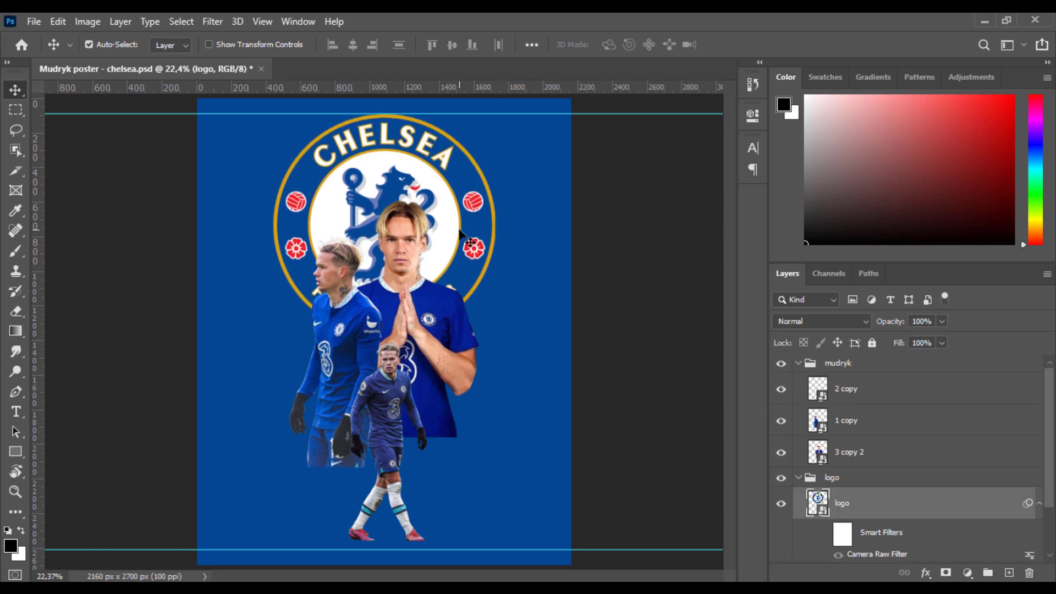
left_click(865, 390)
left_click(886, 454, "shift")
key("shift+Down")
key("shift+Down")
key("shift+Down")
key("shift+Down")
key("shift+Down")
key("shift+Down")
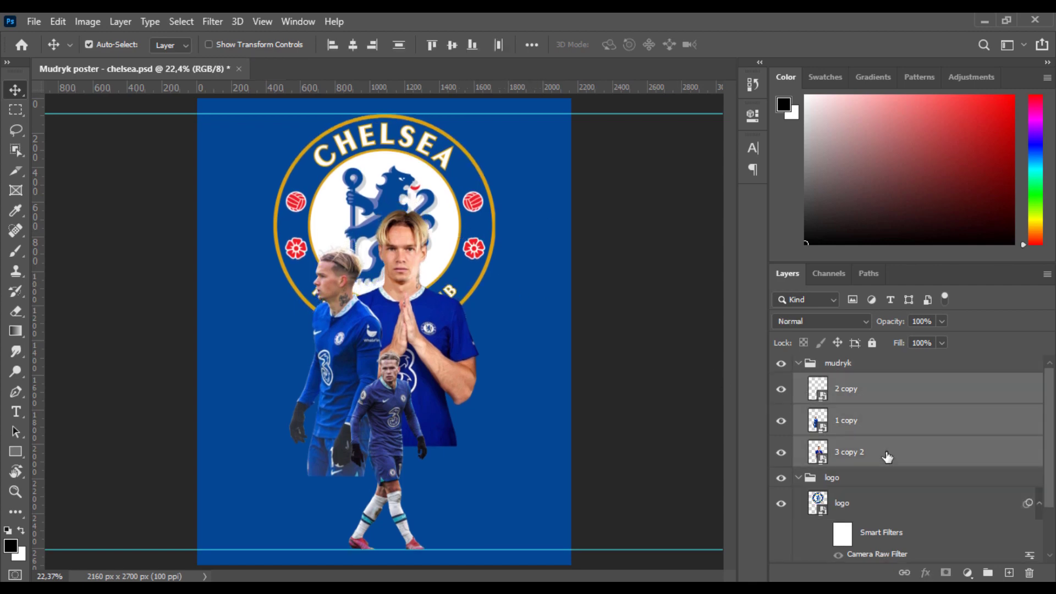
Shift the praying player slightly right and down, then collapse the mudryk group.
left_click(662, 358)
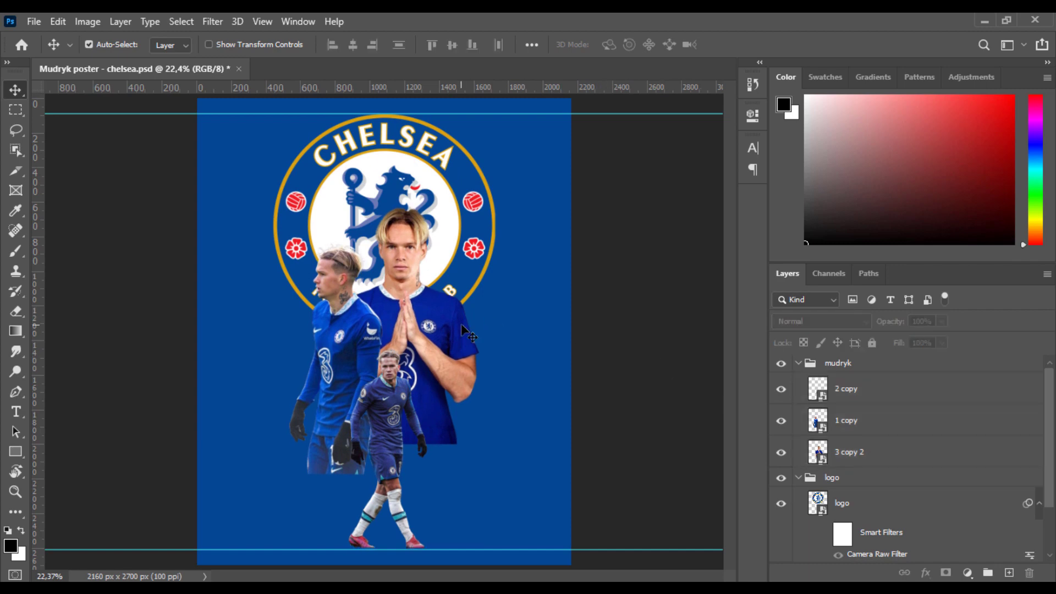
left_click_drag(456, 330, 465, 333)
left_click(367, 331)
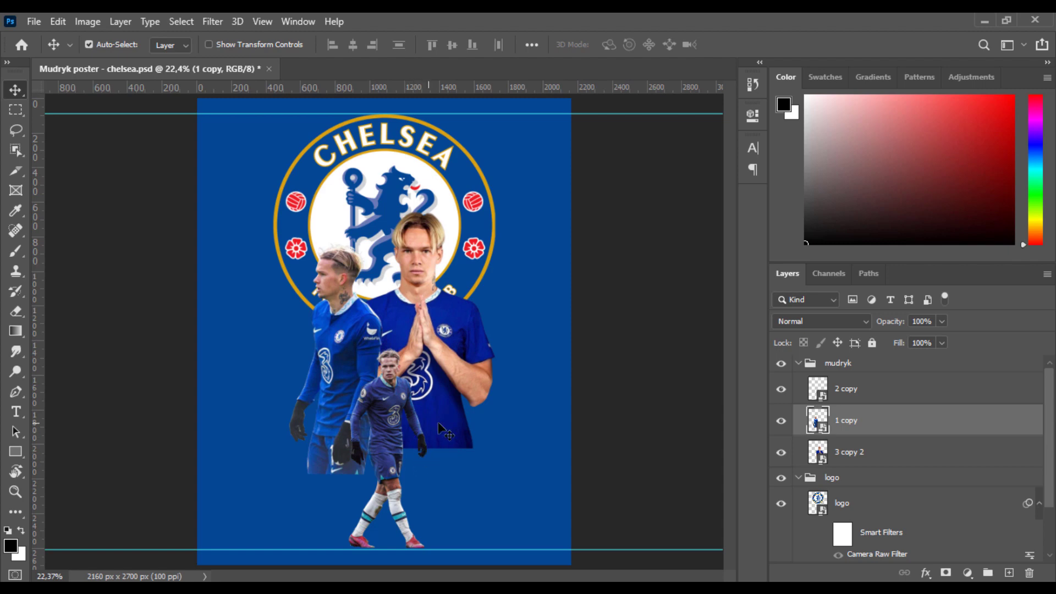
left_click(815, 364)
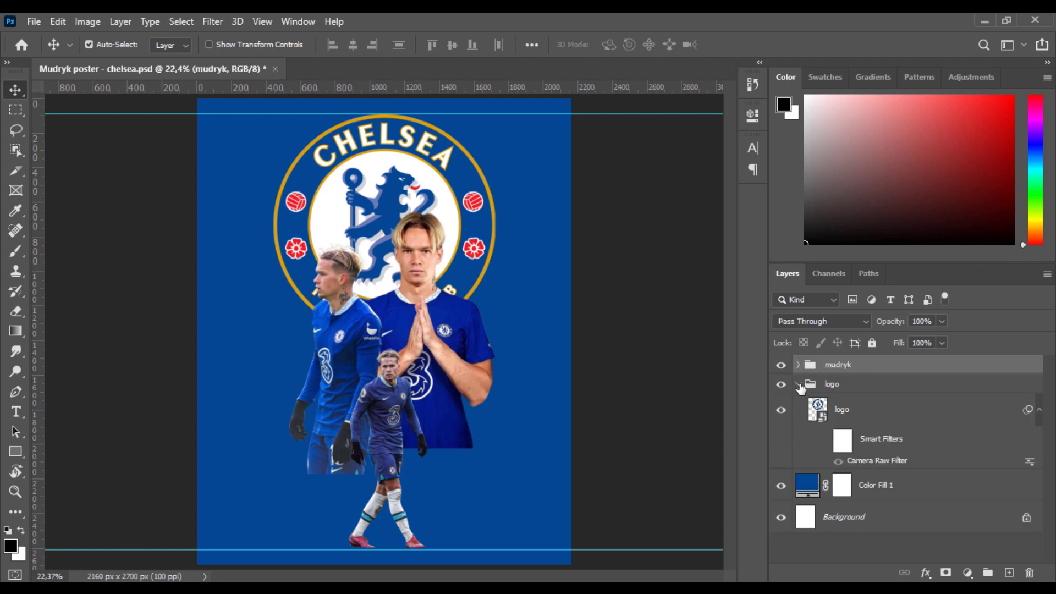
Open Camera Raw on the 3 copy 2 player and lower its highlights and shadows.
left_click(798, 385)
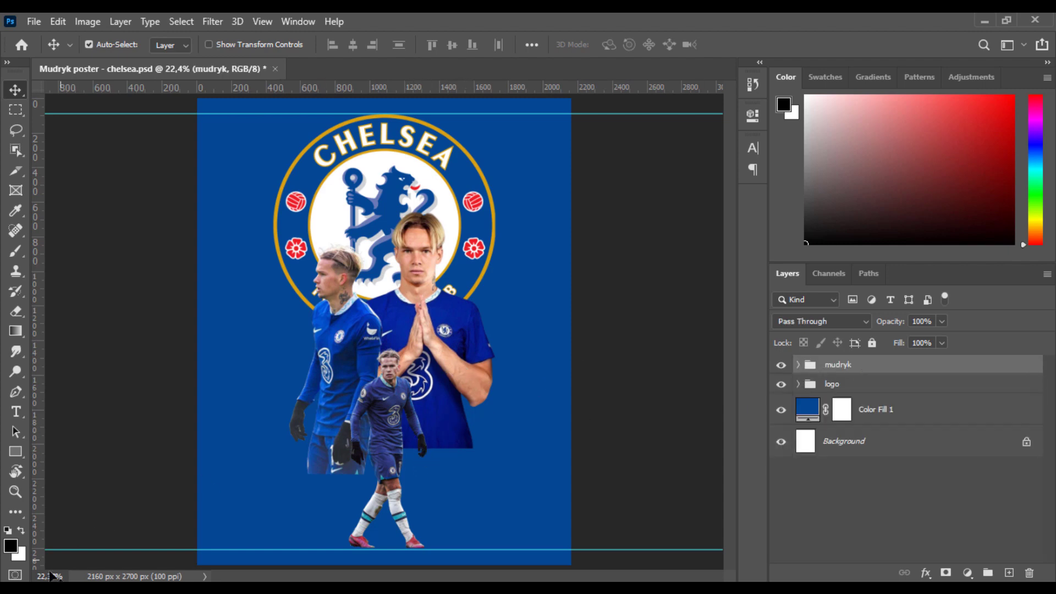
left_click(466, 339)
left_click(212, 21)
key("Escape")
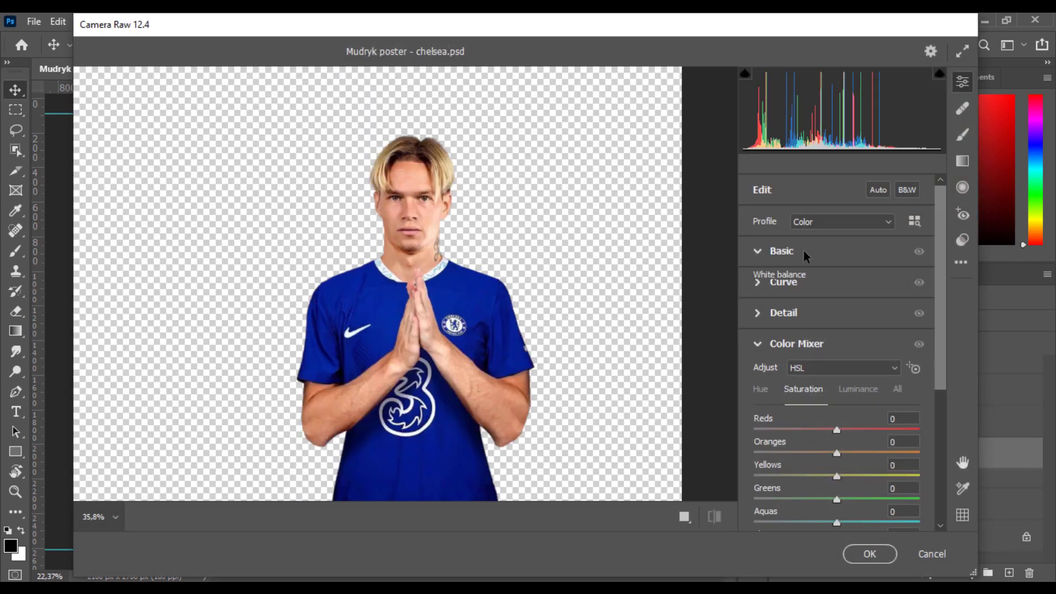
left_click(781, 248)
mouse_move(836, 359)
left_mouse_down()
mouse_move(798, 359)
mouse_move(806, 382)
left_mouse_up()
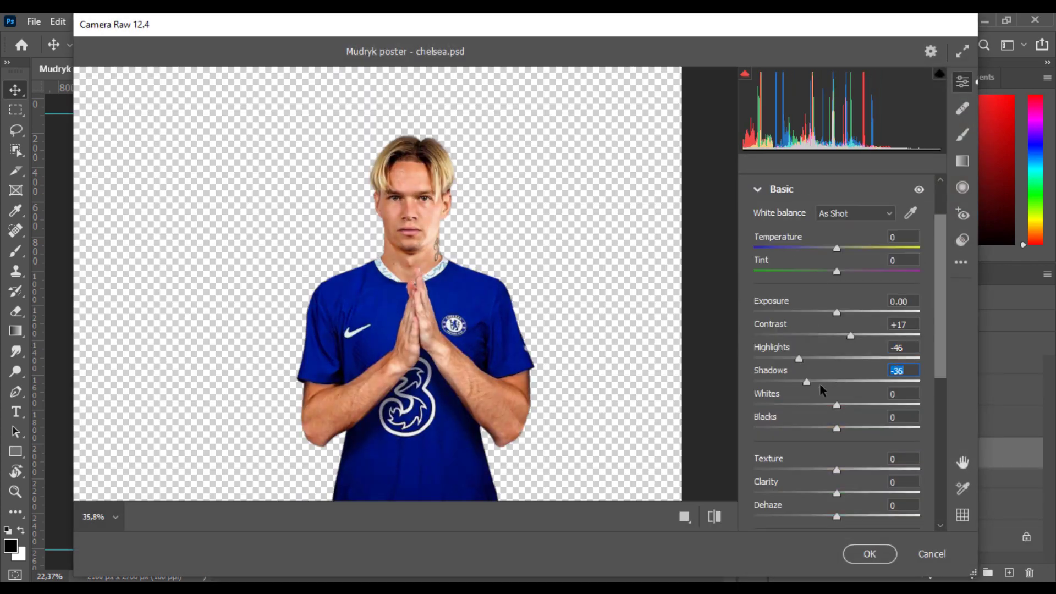
left_click_drag(836, 427, 852, 428)
scroll(856, 433, "down", 5)
Add two tone-curve points and shift the Blues hue to -41.
left_click(783, 220)
left_click_drag(792, 385, 795, 395)
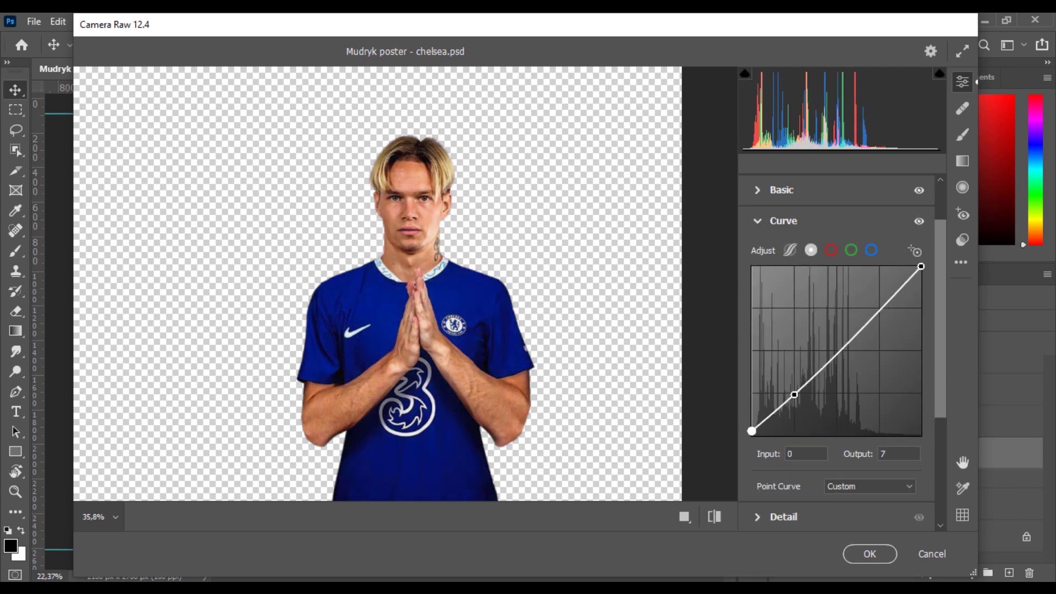
left_click_drag(877, 316, 880, 310)
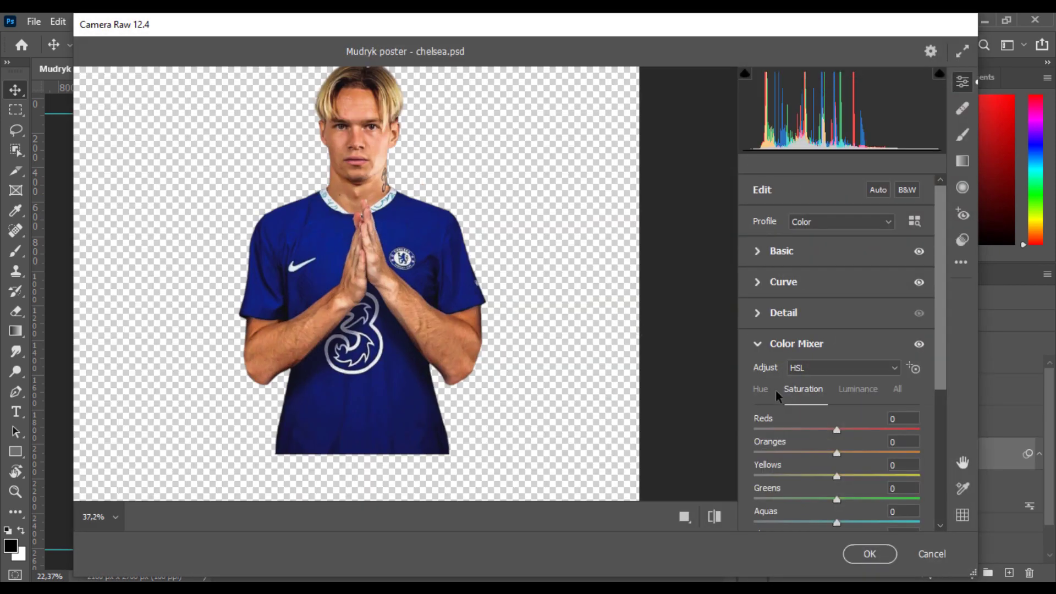
left_click(760, 389)
scroll(775, 395, "down", 1)
left_click_drag(836, 471, 802, 471)
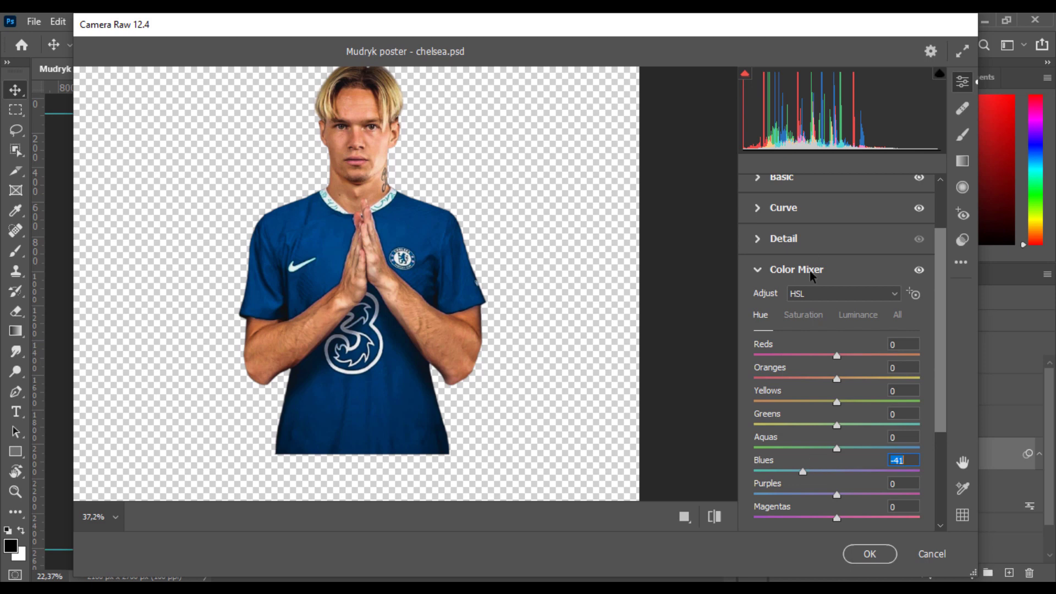
scroll(812, 275, "down", 1)
left_click(797, 228)
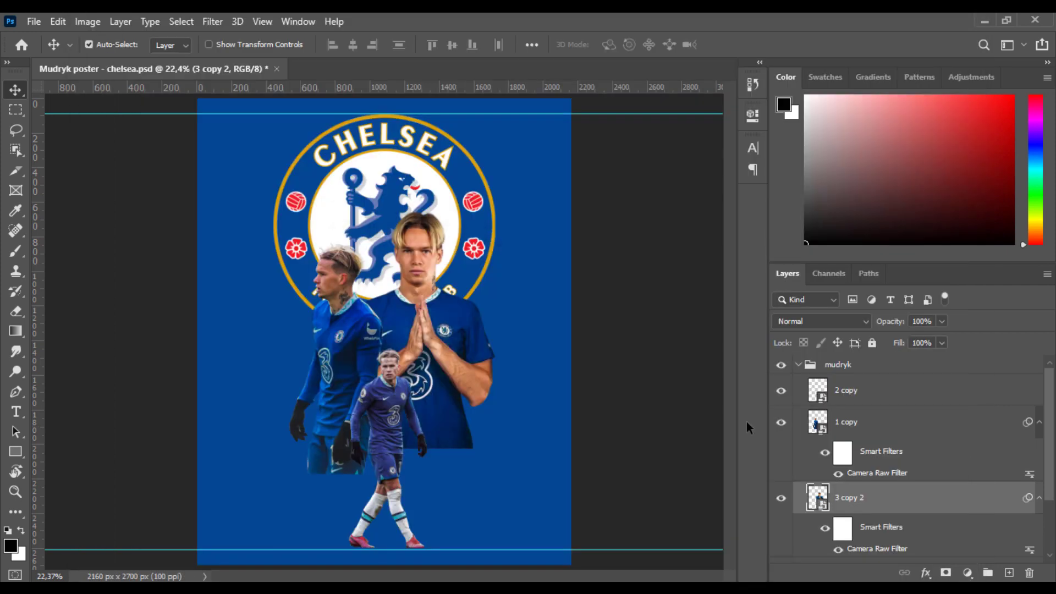
Set the praying player's Blues hue to -26 in Camera Raw, then reopen 1 copy's filter.
double_click(875, 549)
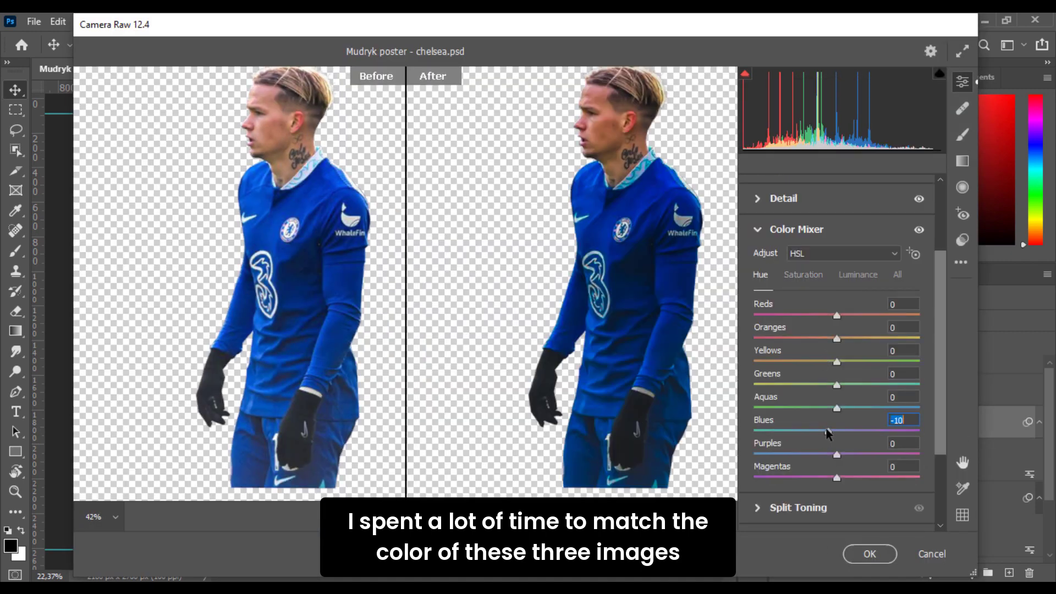
left_click(867, 552)
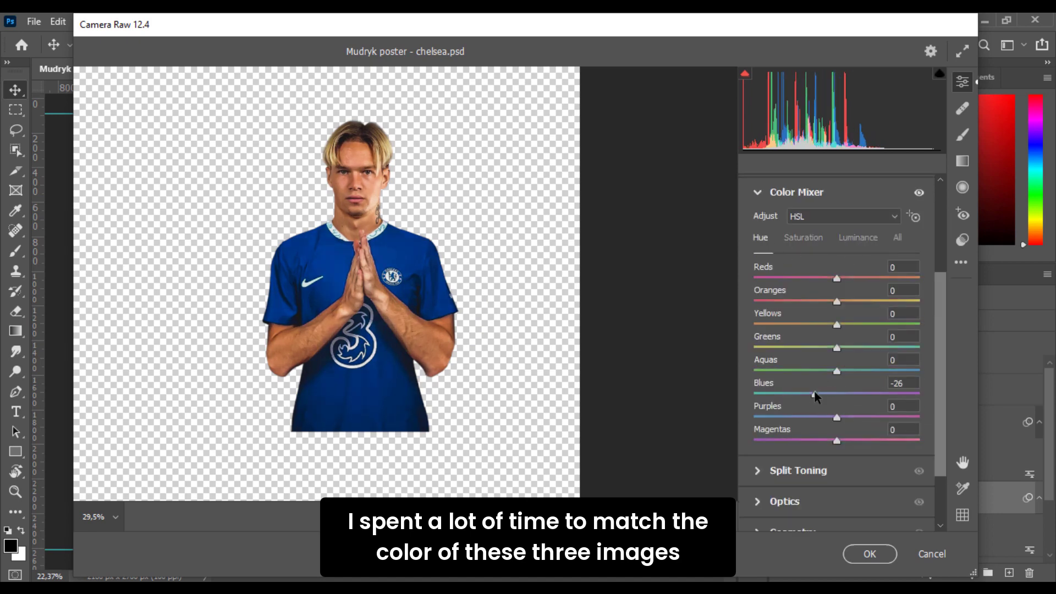
key("Return")
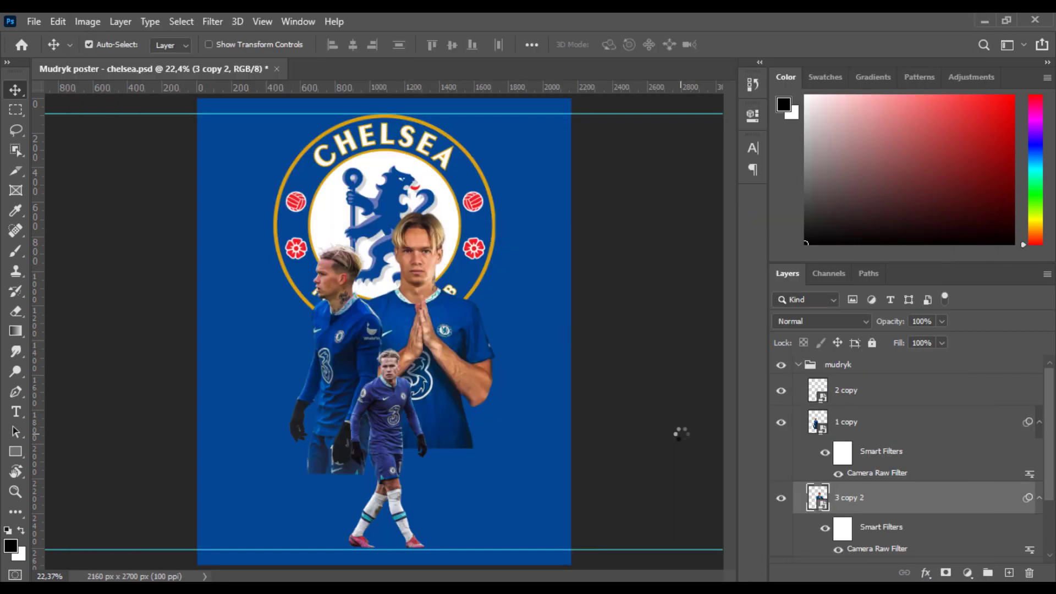
double_click(869, 472)
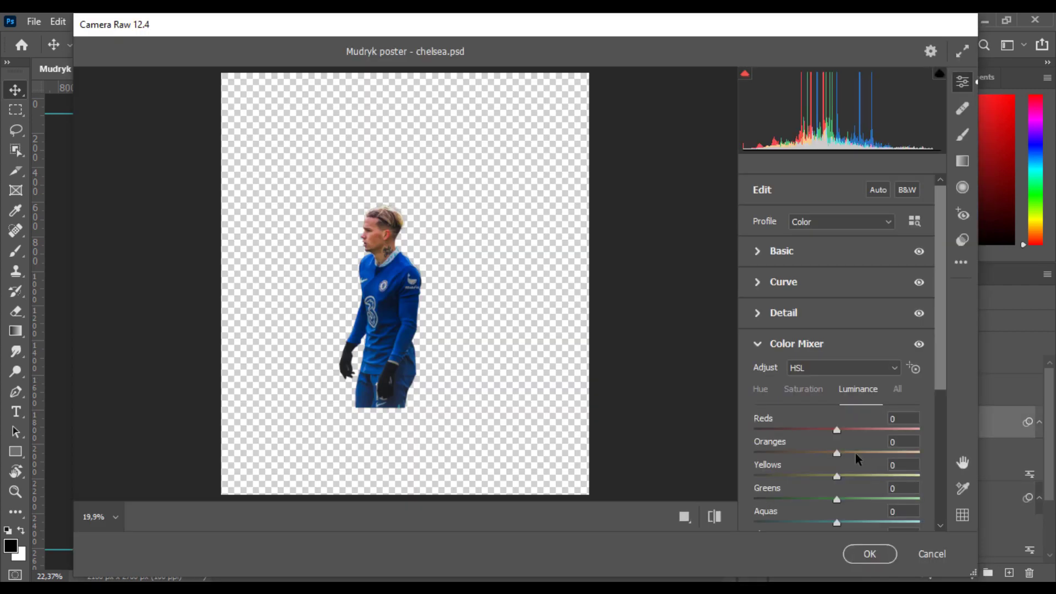
Apply the side-profile player's Camera Raw colour changes and reopen its settings.
key("Return")
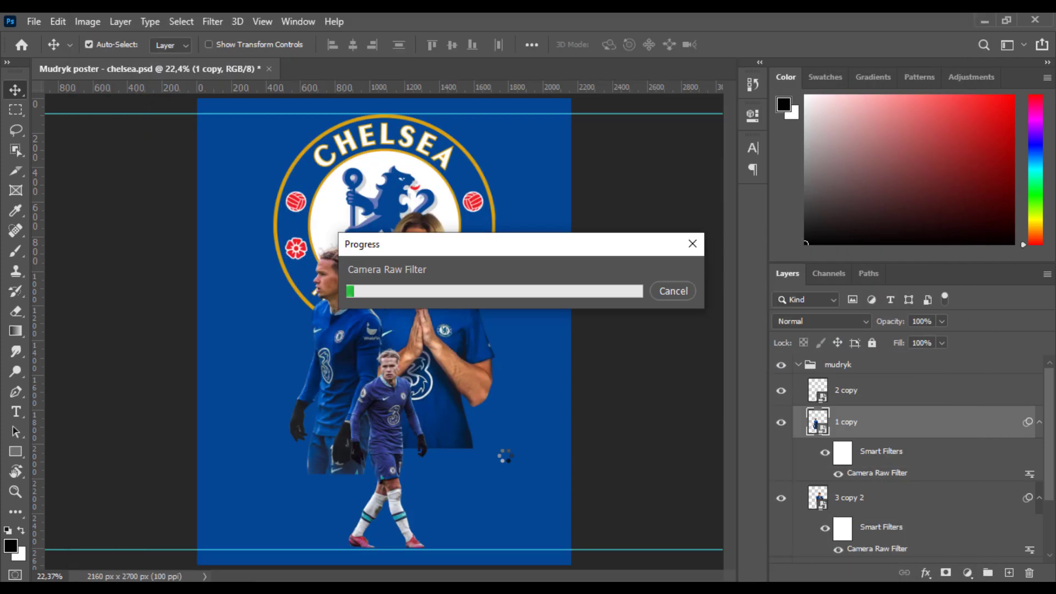
double_click(869, 473)
scroll(830, 434, "down", 5)
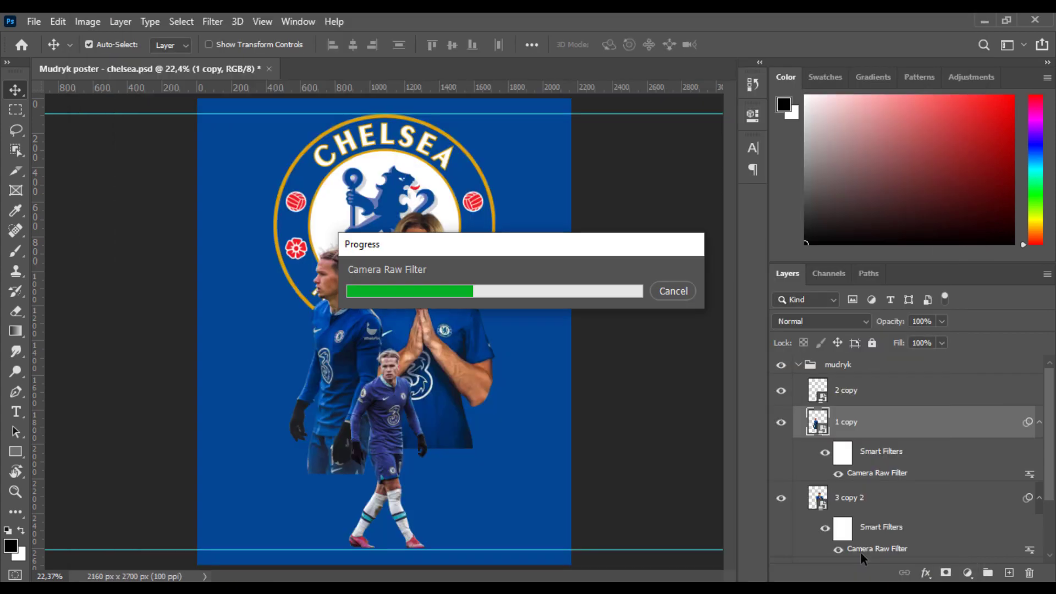
double_click(890, 472)
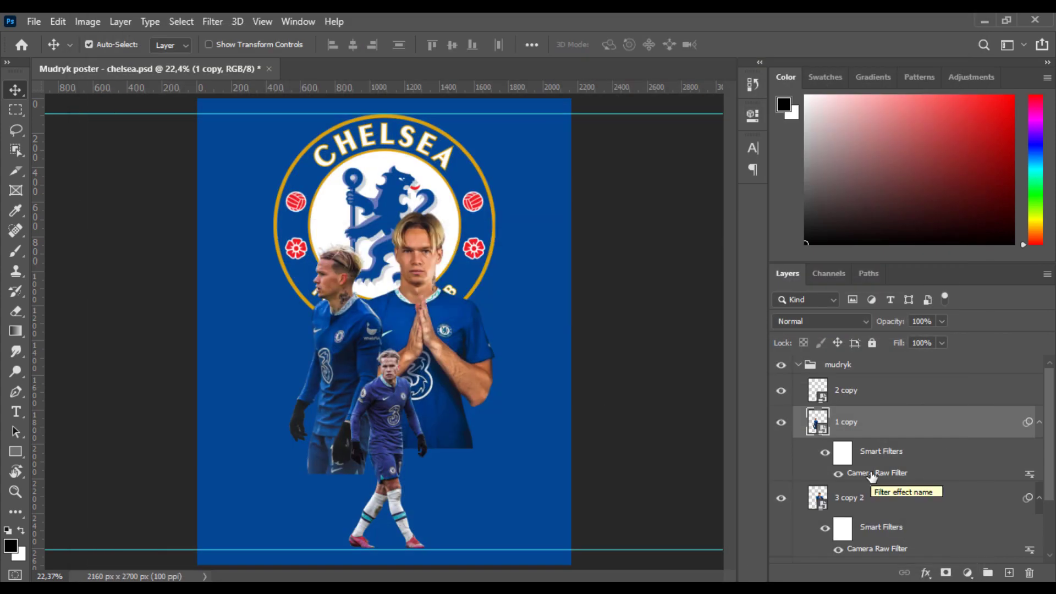
Adjust the walking player's saturation (enter -57, Oranges +62, Reds strongly raised) and apply.
double_click(871, 474)
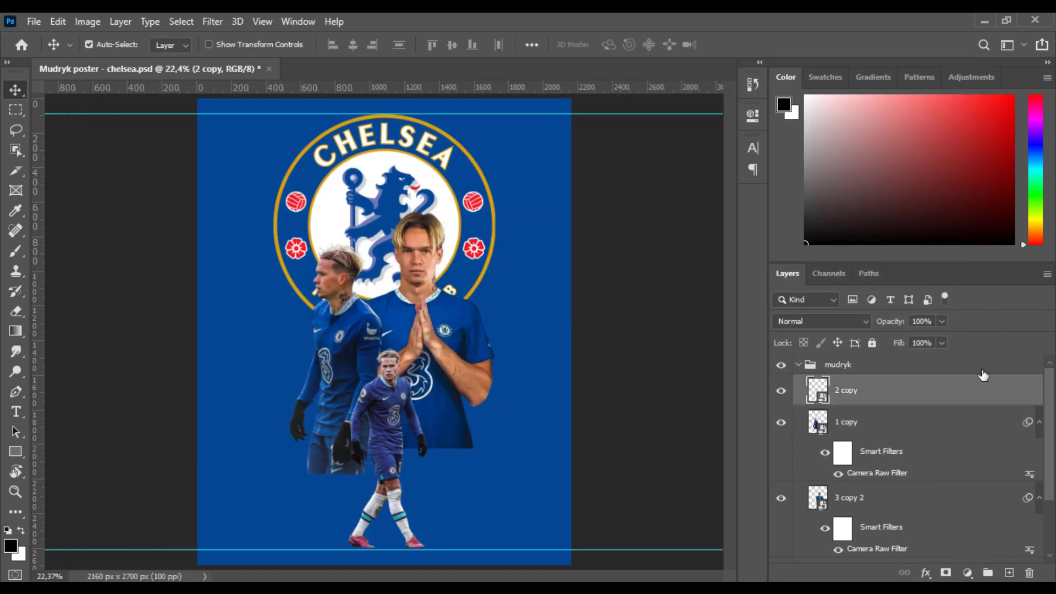
key("q")
key("q")
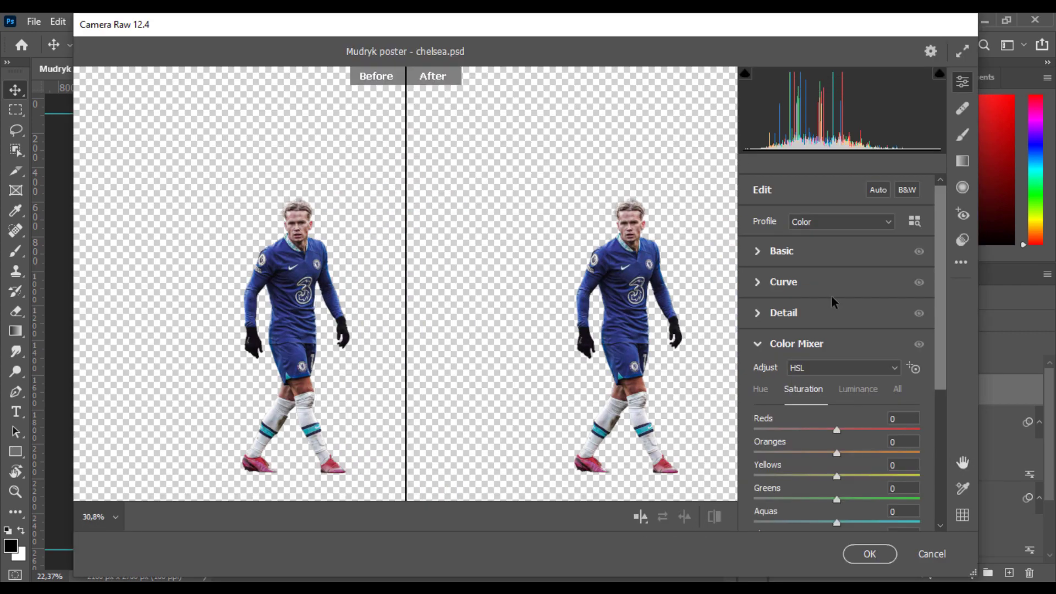
type("-57")
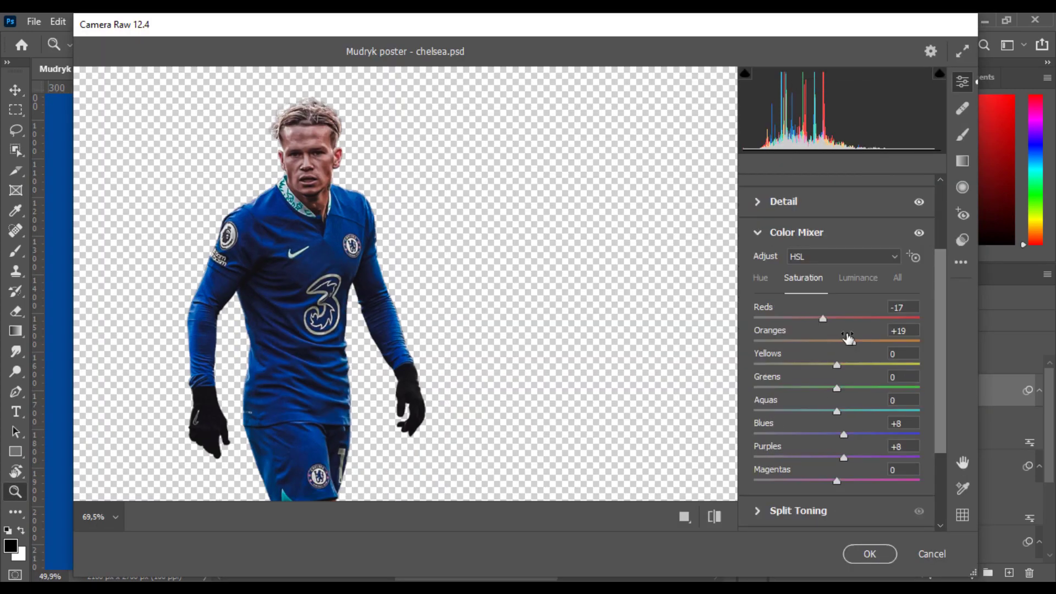
left_click_drag(899, 341, 888, 341)
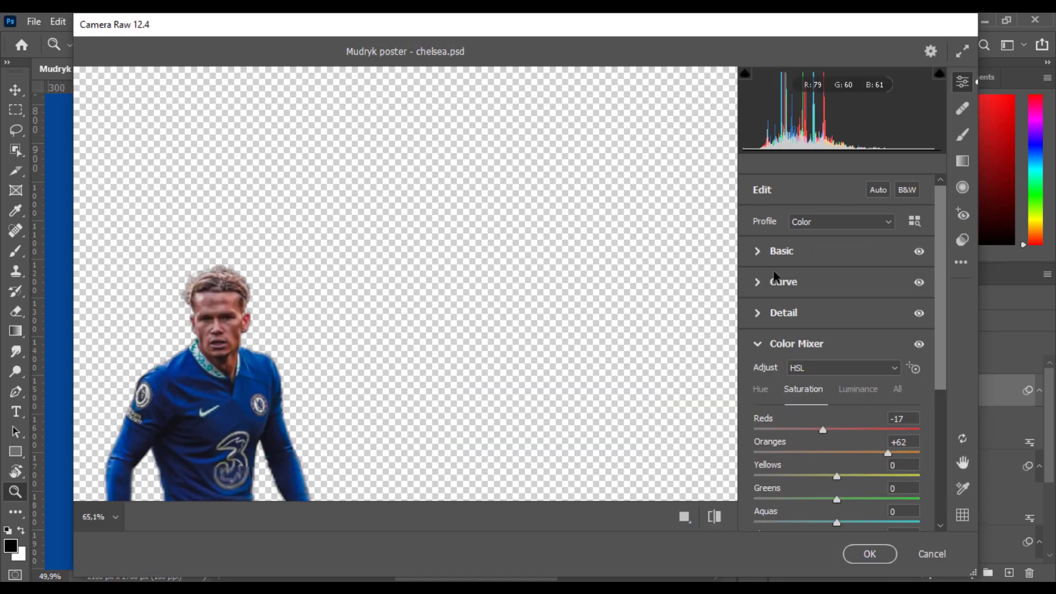
left_click(803, 315)
left_click_drag(836, 355, 886, 355)
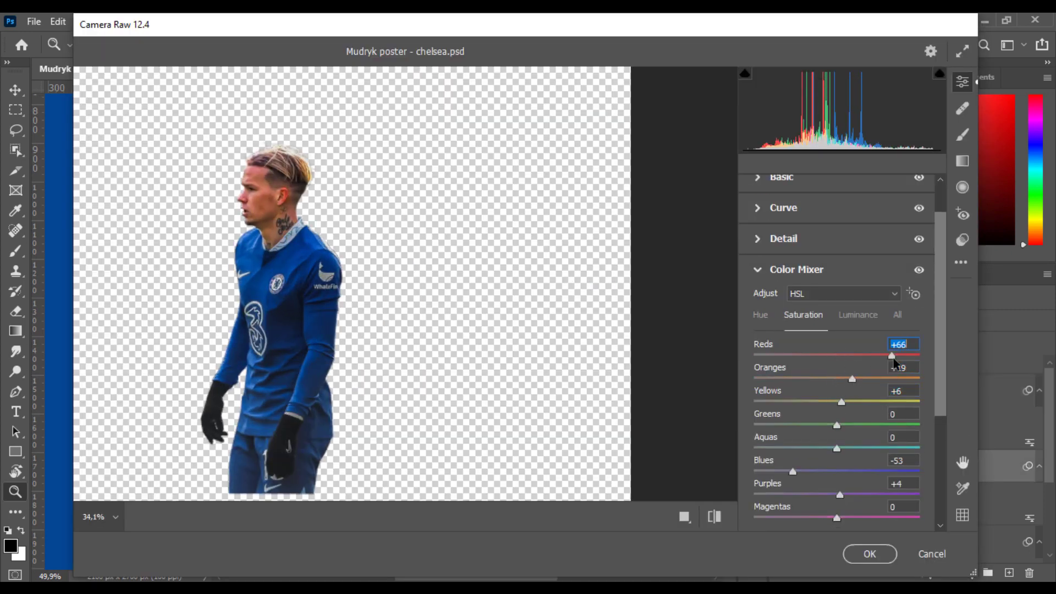
left_click(863, 553)
Boost the walking player's saturation and warm tones in Camera Raw.
left_click(865, 525)
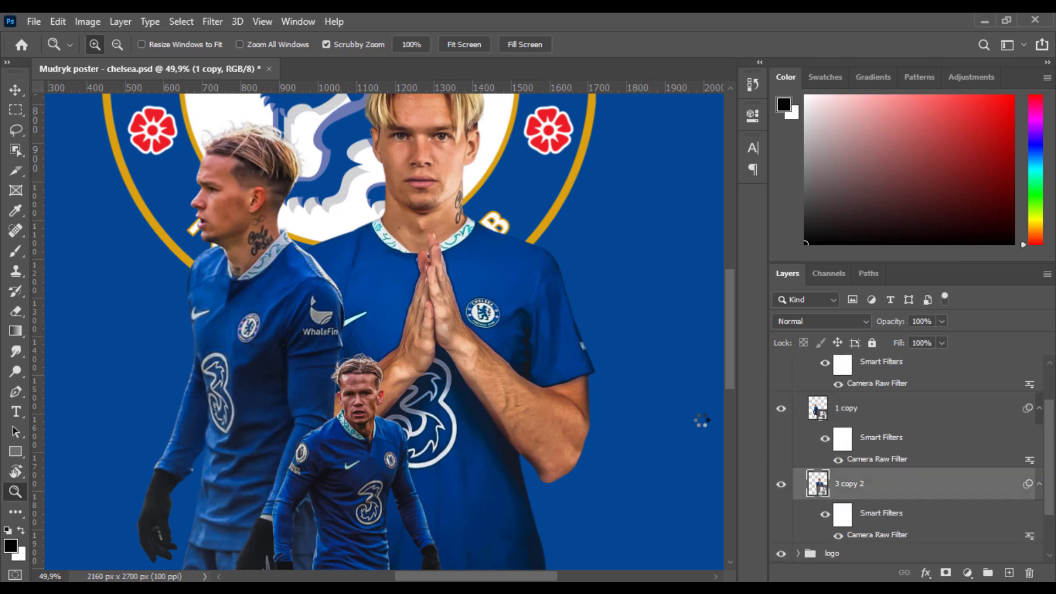
double_click(869, 528)
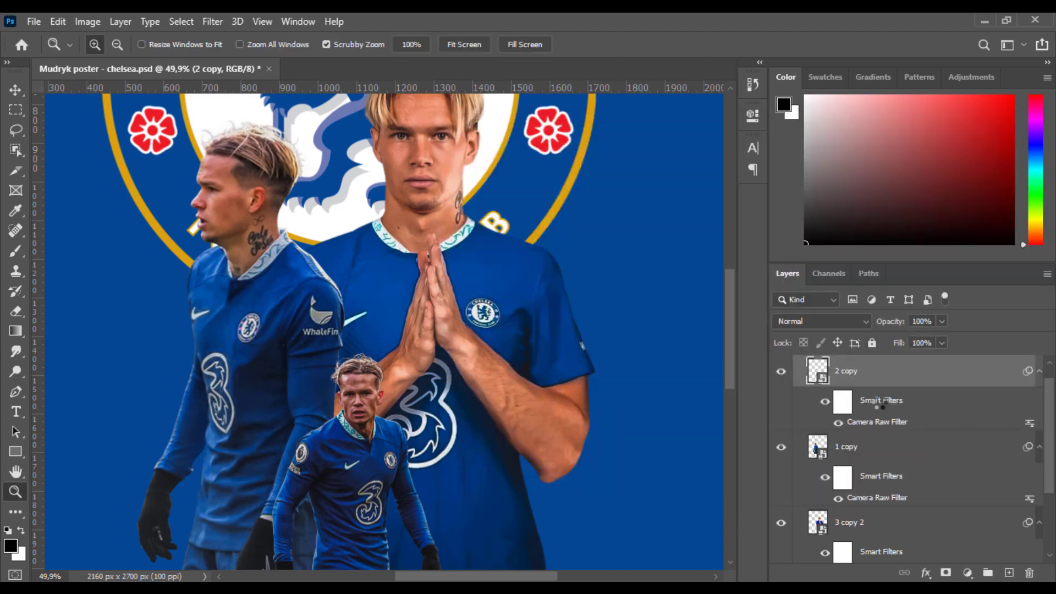
double_click(876, 432)
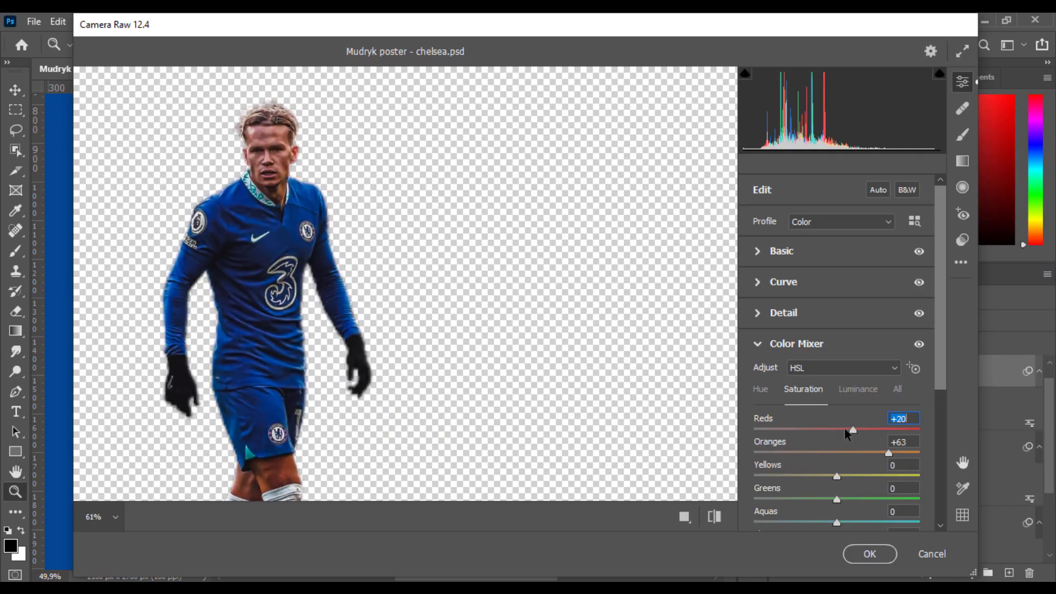
left_click(875, 551)
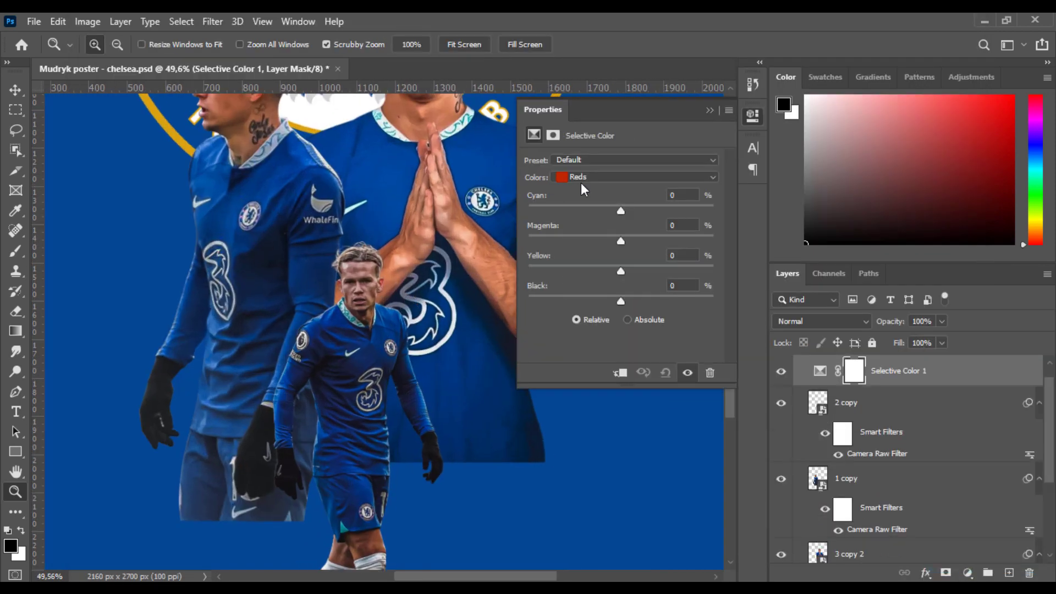
Add a clipped Selective Color adjustment that removes cyan from the Yellows and tweaks the Reds.
left_click(583, 176)
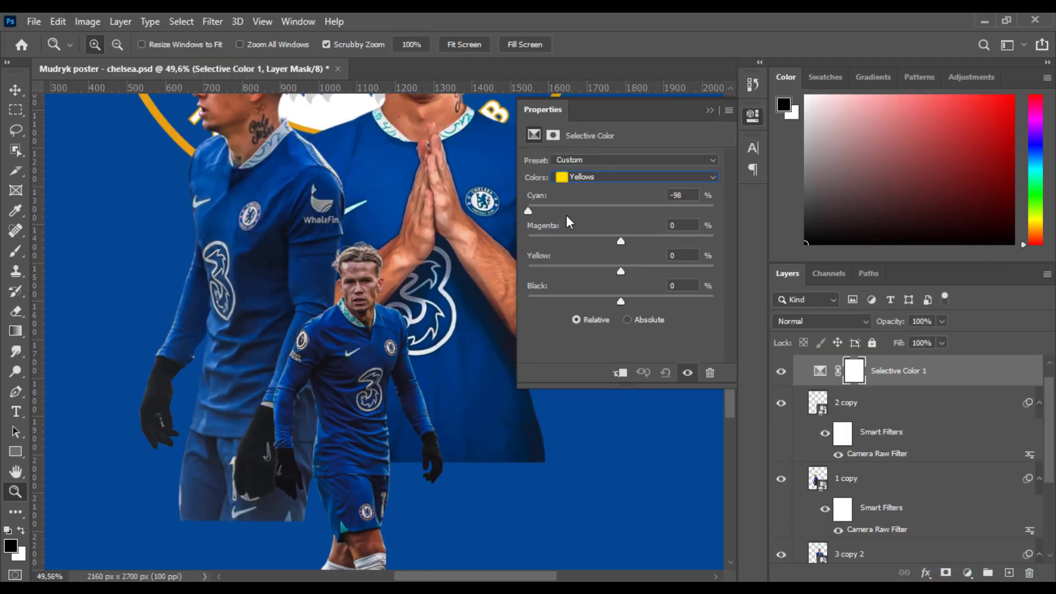
left_click_drag(621, 211, 528, 210)
left_click_drag(620, 241, 604, 241)
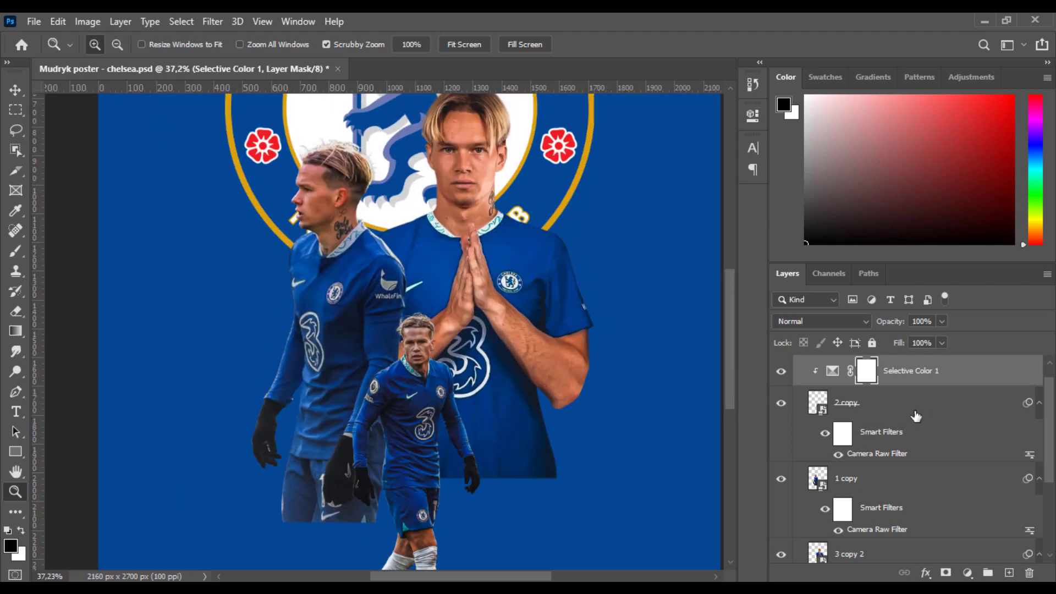
scroll(915, 415, "down", 3)
Reapply the praying and side-profile players' Camera Raw settings and fit the poster in view.
double_click(877, 557)
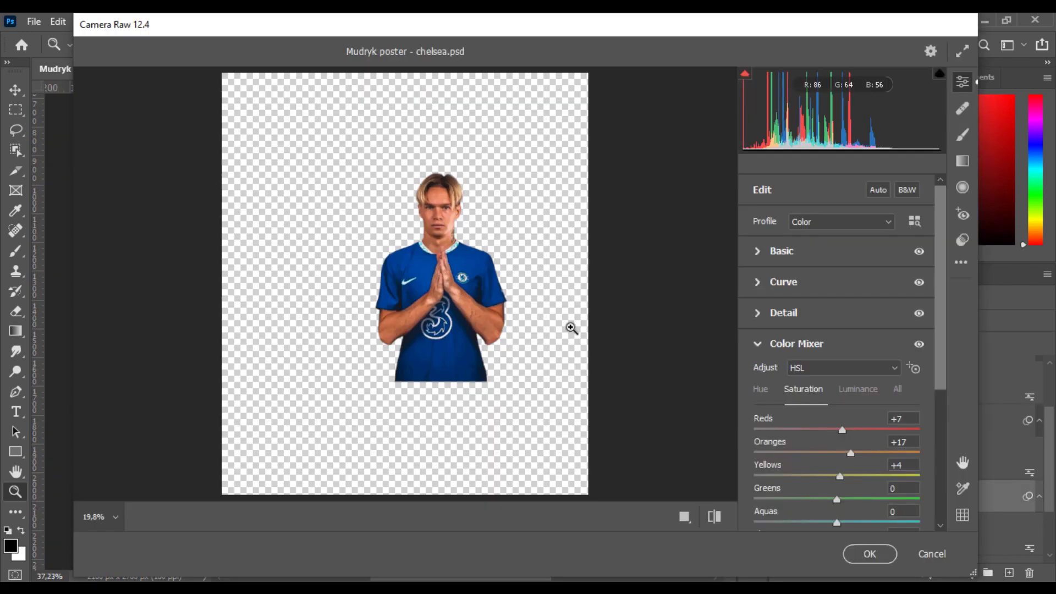
key("Return")
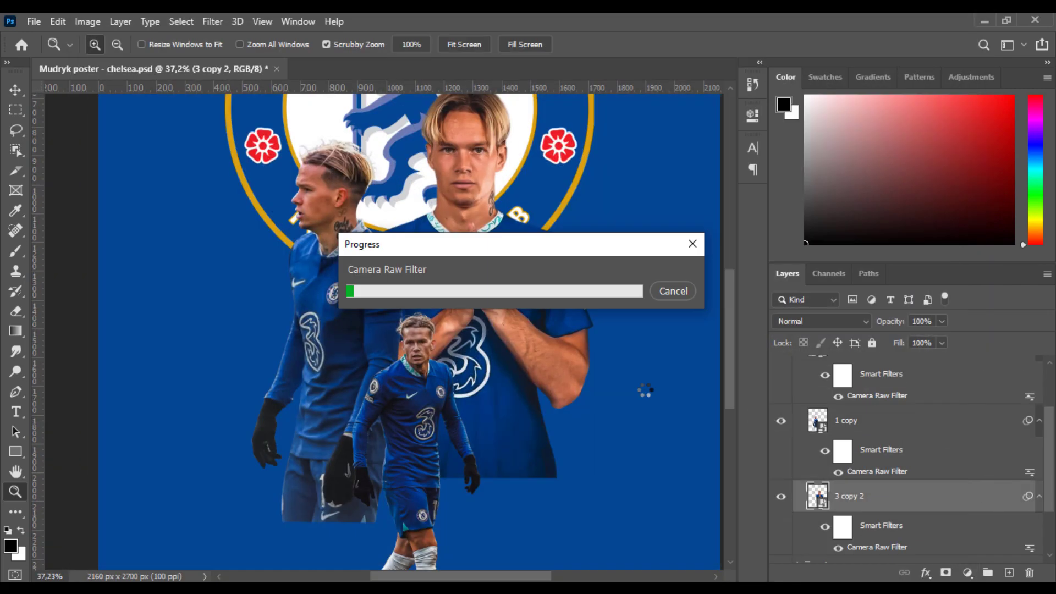
double_click(877, 471)
key("Return")
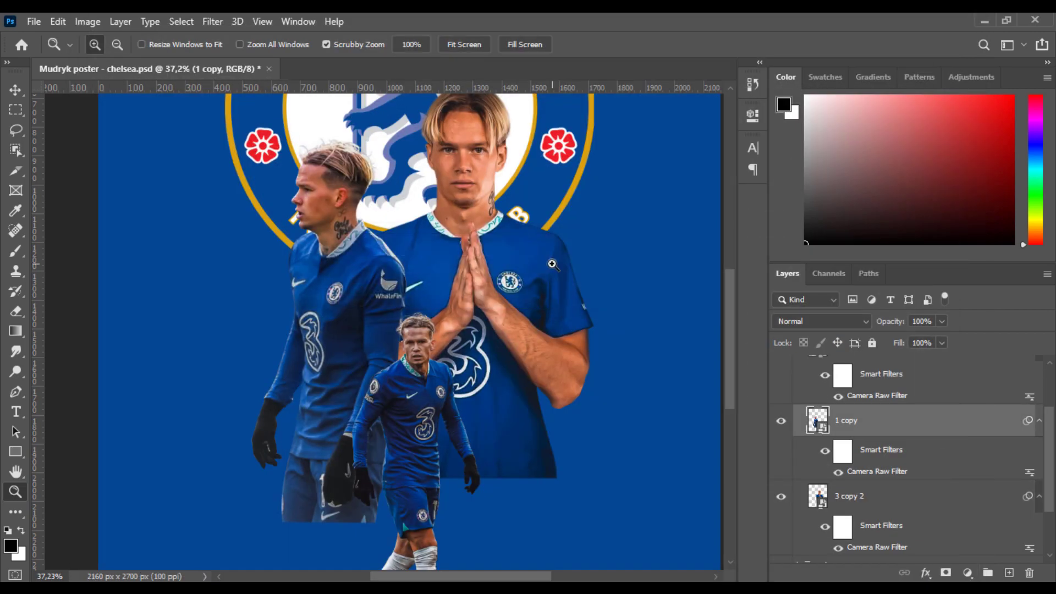
key("ctrl+0")
Shift the side-profile player's HSL hue sliders in Camera Raw.
double_click(877, 471)
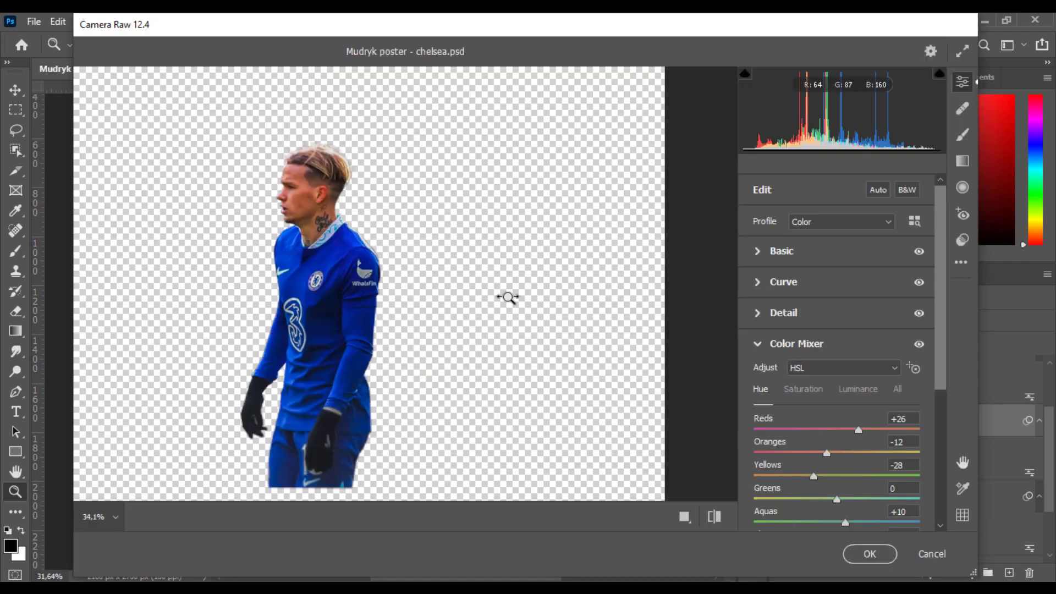
left_click(870, 553)
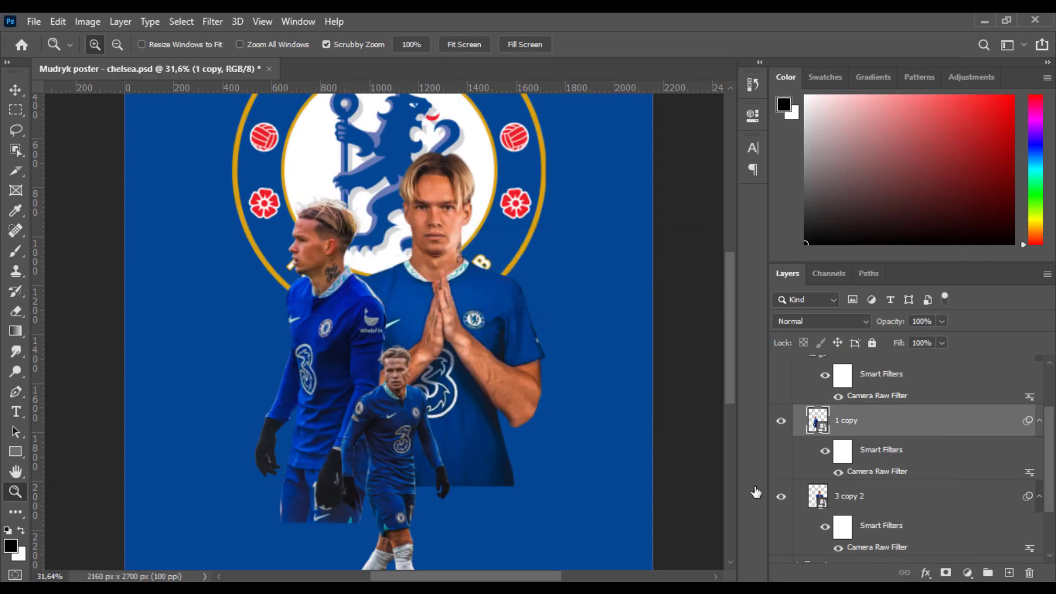
double_click(861, 474)
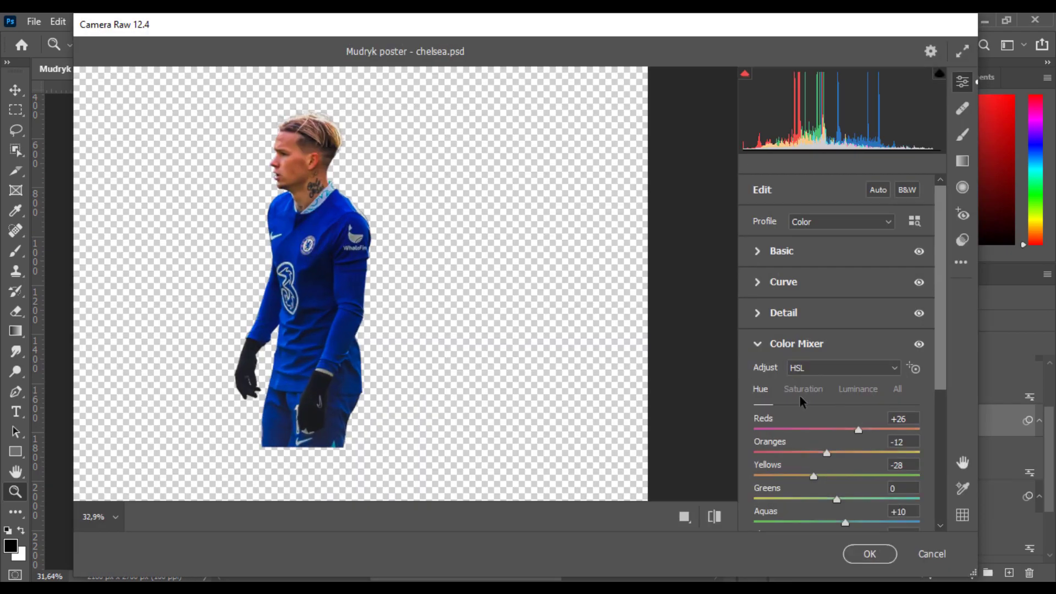
left_click(856, 546)
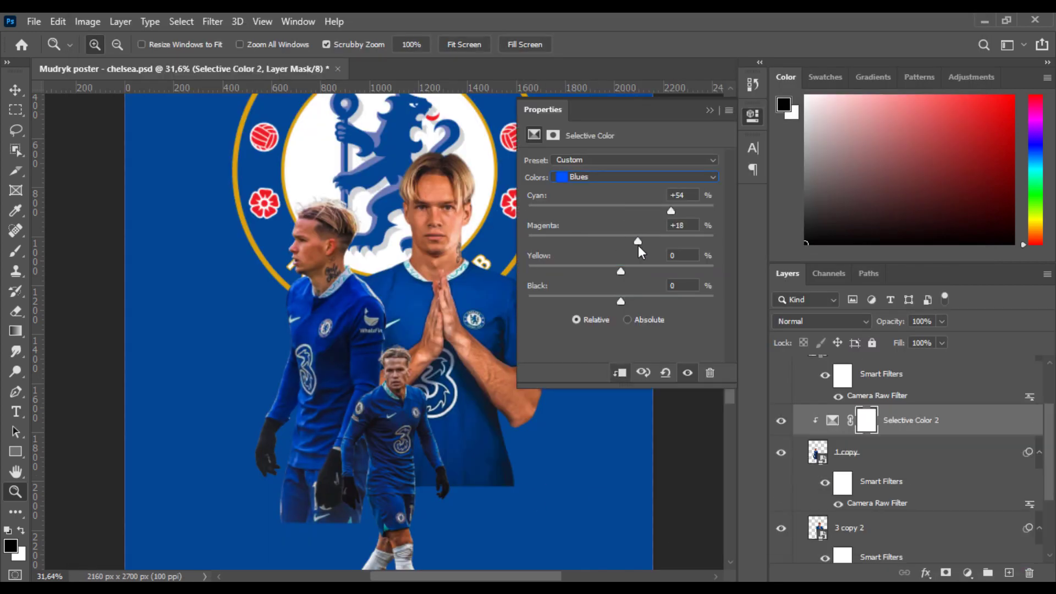
Add a clipped Exposure adjustment with an inverted mask, painted onto the praying player's hands and chest.
left_click(547, 332, "alt")
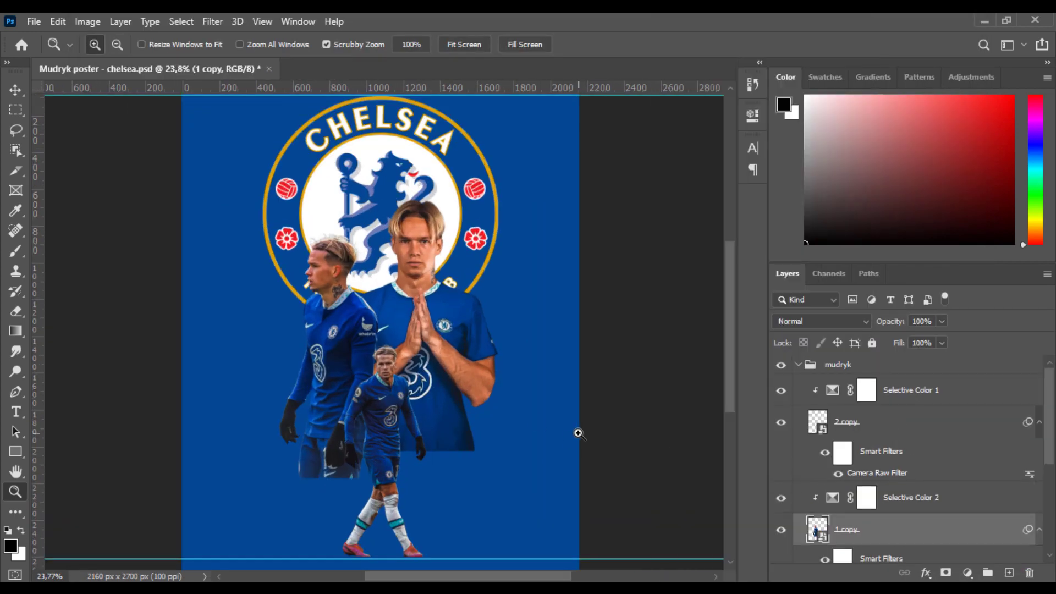
left_click(495, 473, "alt")
left_click_drag(495, 473, 516, 473)
left_click(967, 572)
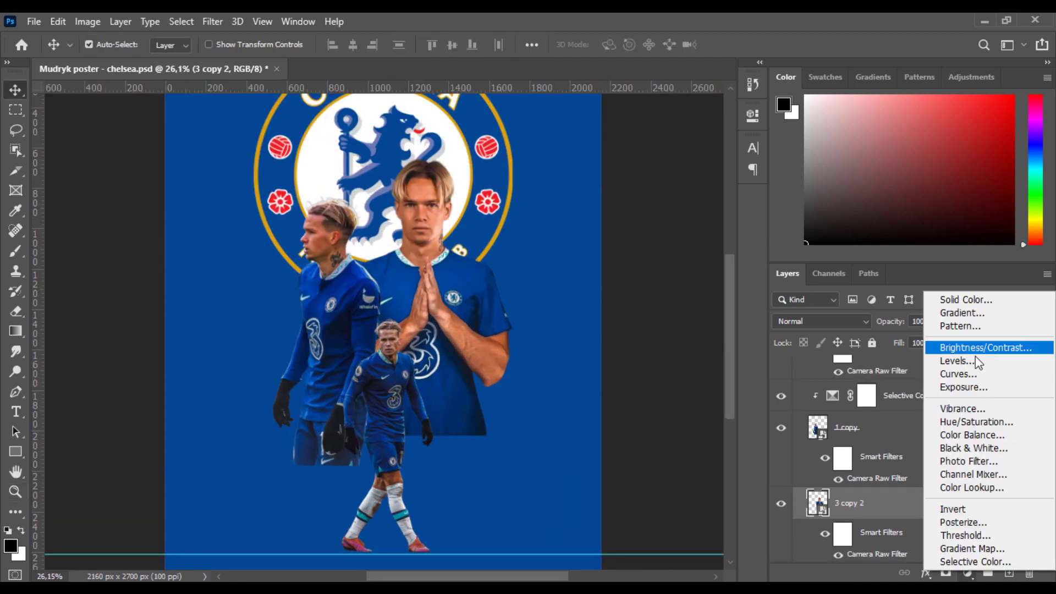
left_click(966, 389)
key("ctrl+i")
key("b")
key("x")
left_click_drag(368, 275, 382, 280)
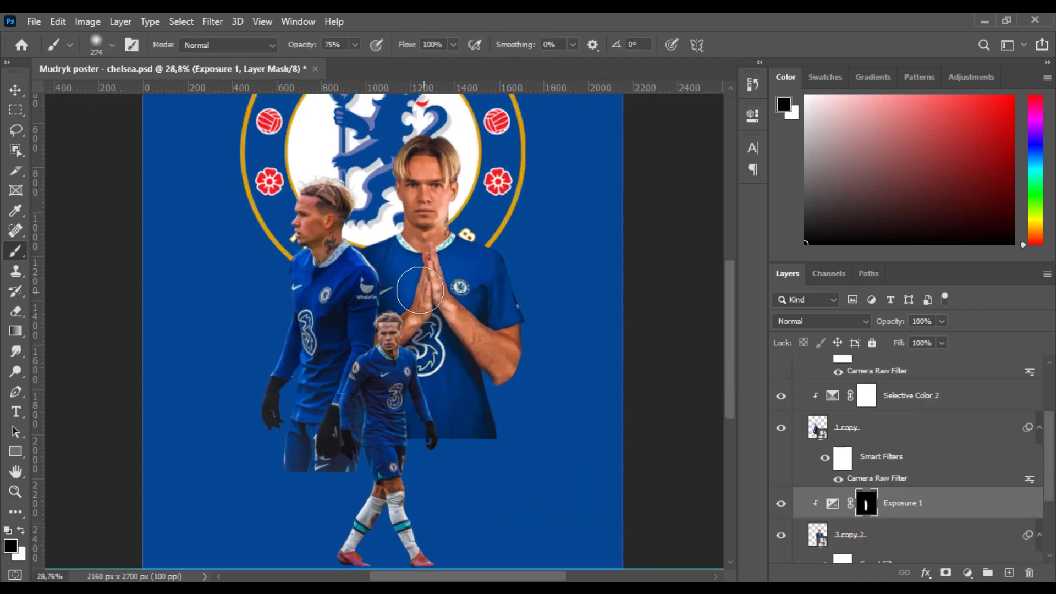
key("v")
Adjust cyan, magenta and yellow in the Blues of a Selective Color adjustment.
scroll(697, 355, "down", 3)
scroll(596, 318, "up", 3)
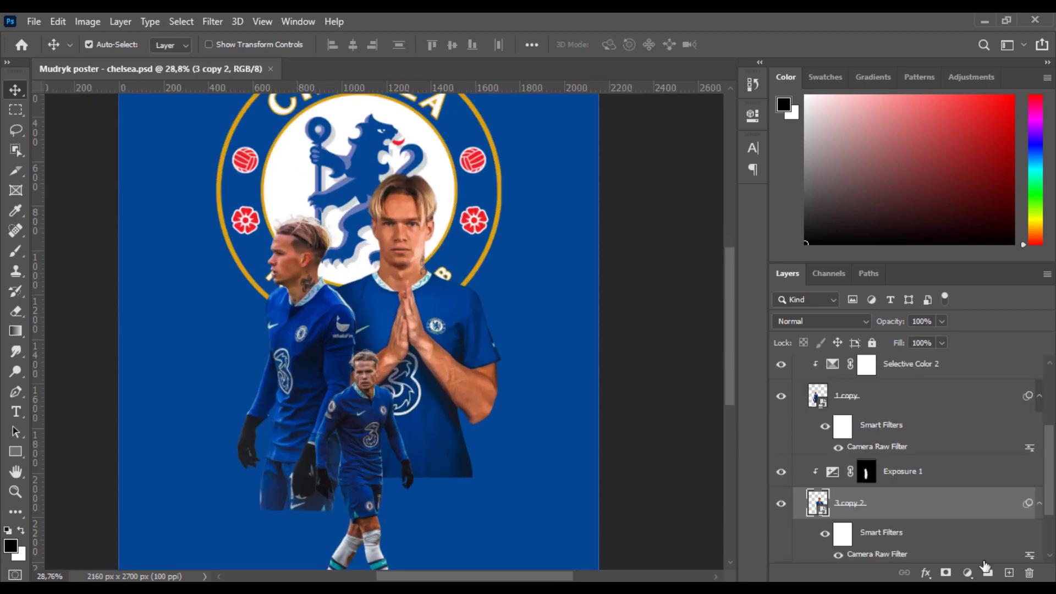
mouse_move(611, 301)
left_mouse_down()
mouse_move(620, 297)
mouse_move(602, 268)
mouse_move(619, 241)
mouse_move(613, 270)
left_mouse_up()
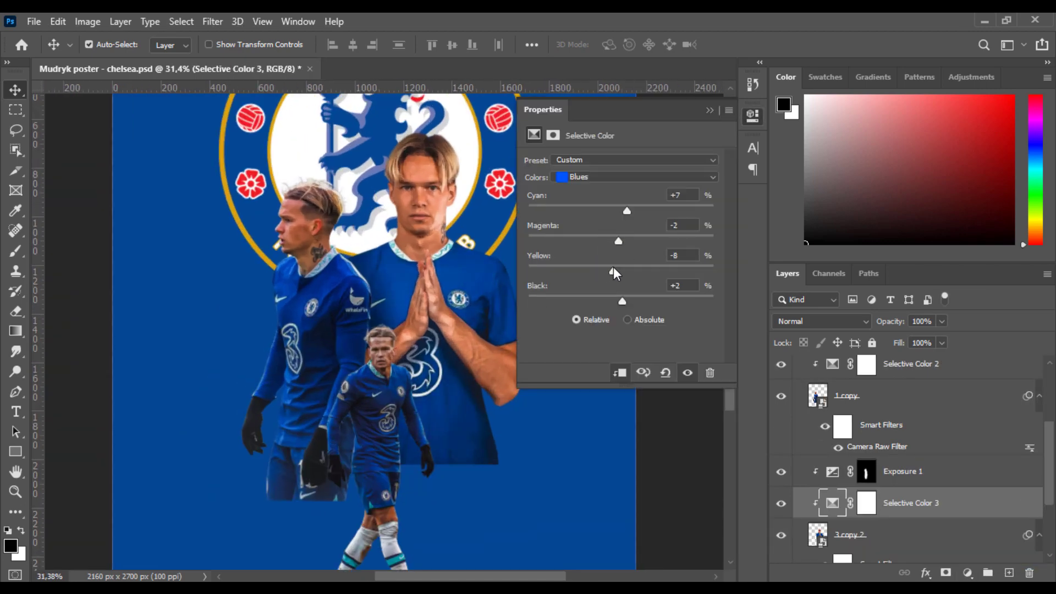
mouse_move(627, 211)
left_mouse_down()
mouse_move(617, 212)
mouse_move(625, 241)
mouse_move(612, 241)
left_mouse_up()
left_click_drag(613, 271, 614, 270)
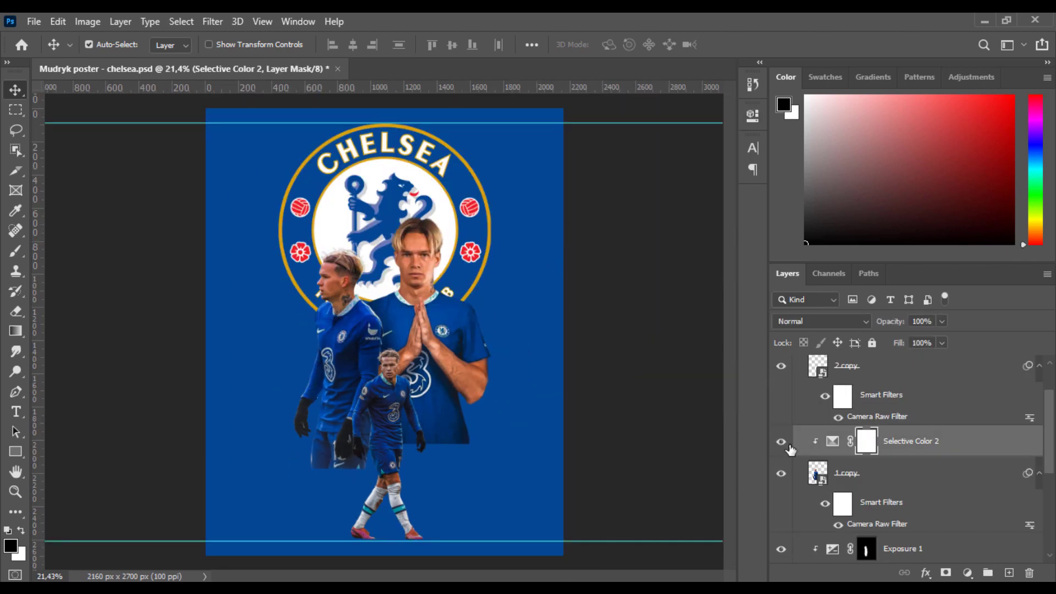
scroll(790, 449, "down", 3)
Turn Exposure 1 back on, clear the guides, and select Selective Color 1.
left_click(866, 472)
key("b")
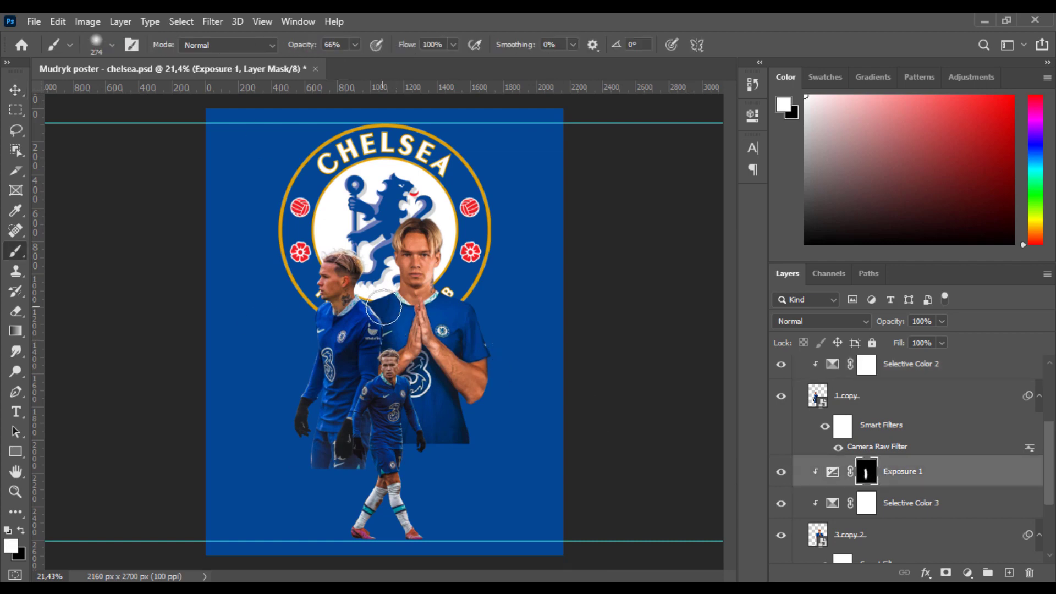
left_click(789, 473)
key("v")
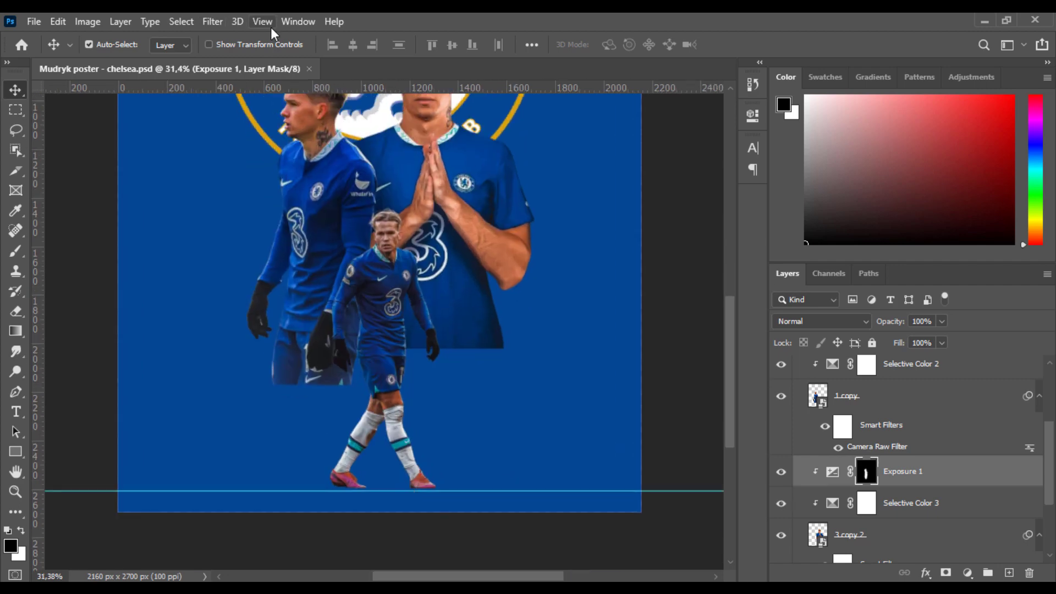
left_click(262, 21)
left_click(300, 427)
scroll(823, 510, "up", 3)
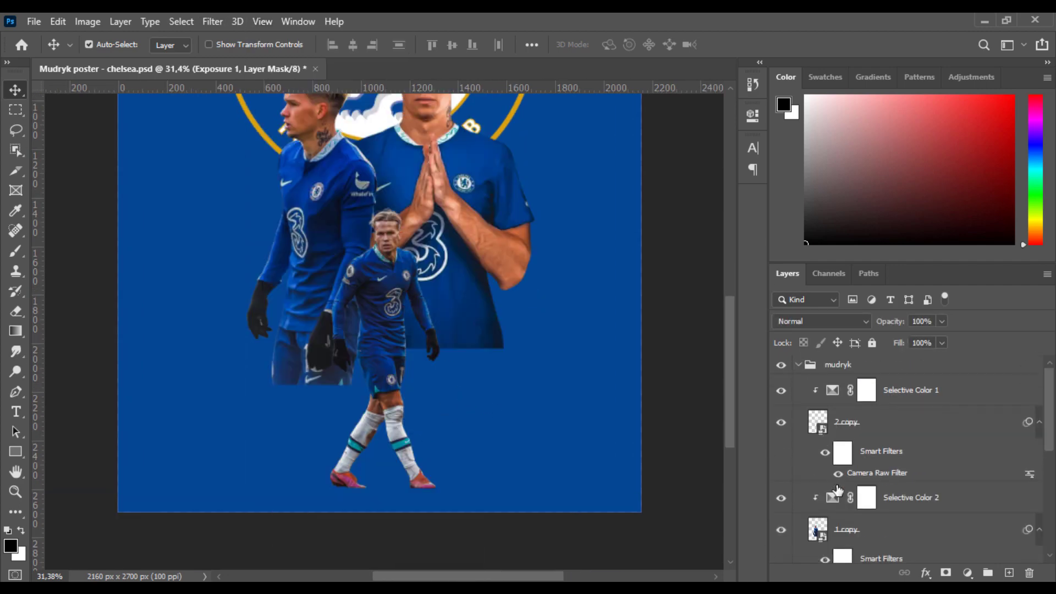
left_click(910, 400)
Create a new empty layer and set a soft black brush to 138 px.
left_click(1009, 574)
key("b")
scroll(406, 508, "up", 5)
right_click(418, 331)
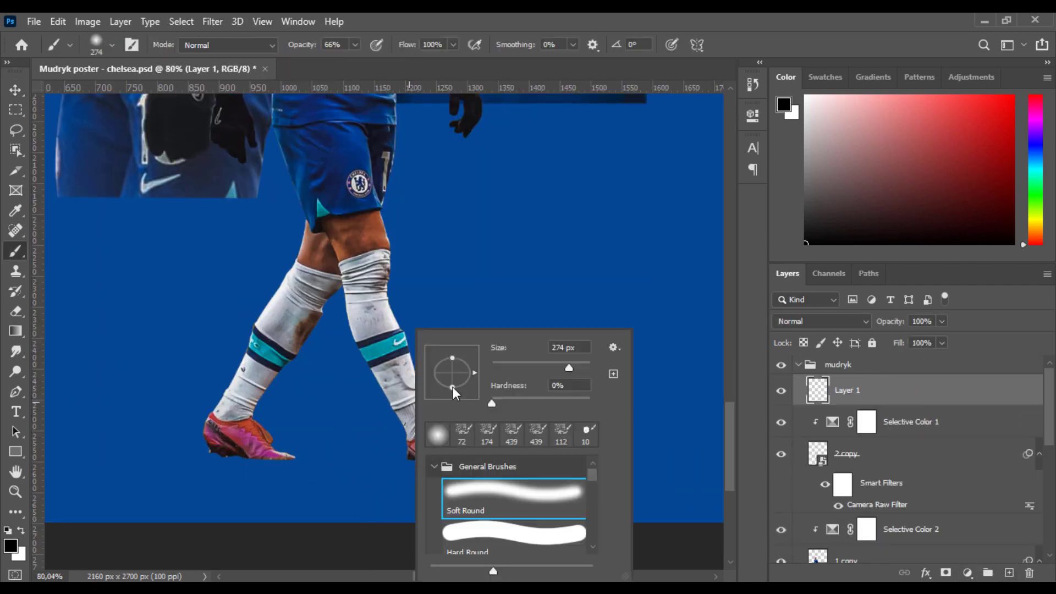
type("138")
key("Return")
left_click_drag(231, 472, 297, 473)
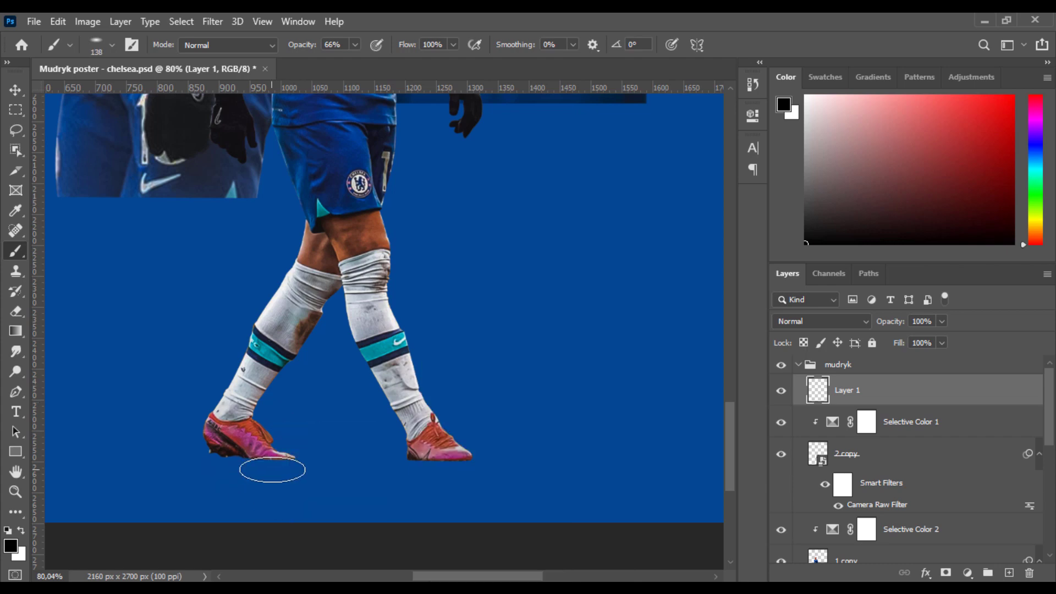
right_click(541, 385)
key("Escape")
Paint soft shadows under the walking player's boots.
left_click_drag(396, 468, 453, 465)
scroll(453, 465, "down", 3)
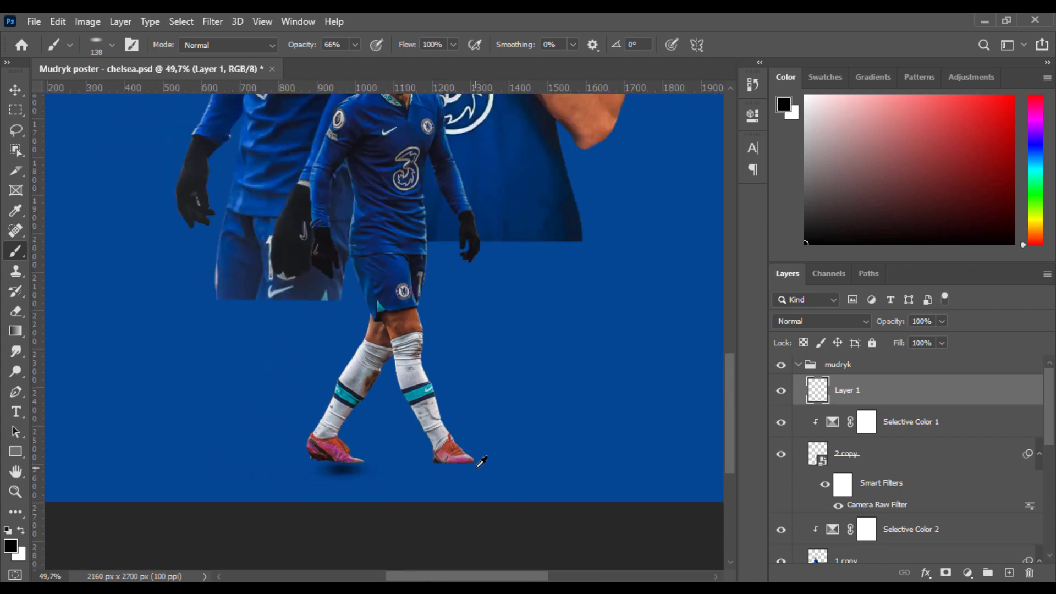
scroll(488, 448, "up", 4)
right_click(520, 462)
key("Escape")
scroll(520, 462, "down", 4)
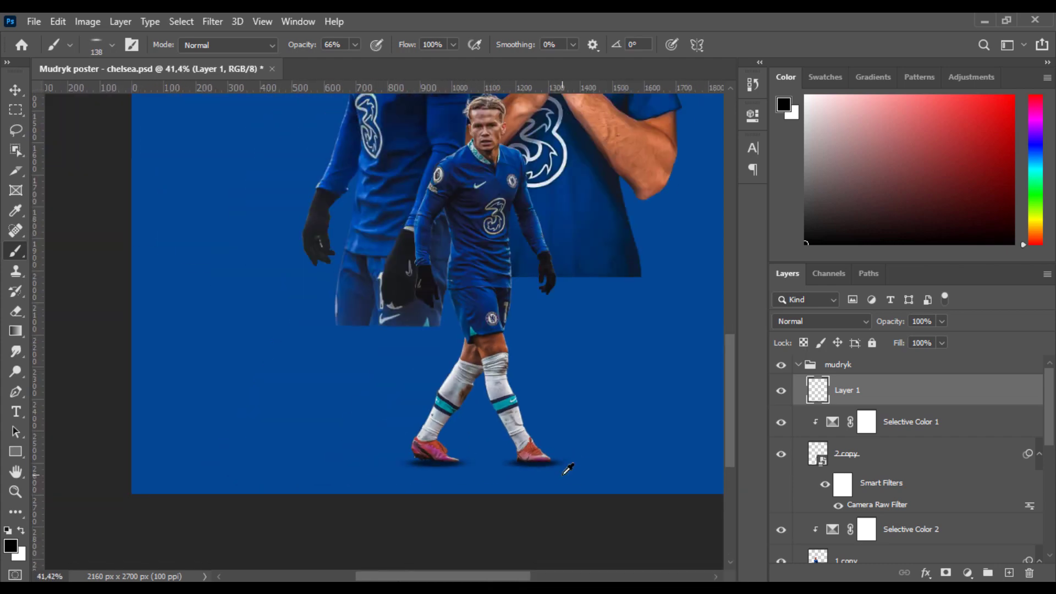
scroll(563, 467, "down", 1)
Set the shadow layer's opacity to 80% and name it shadow.
left_click_drag(882, 325, 883, 325)
key("v")
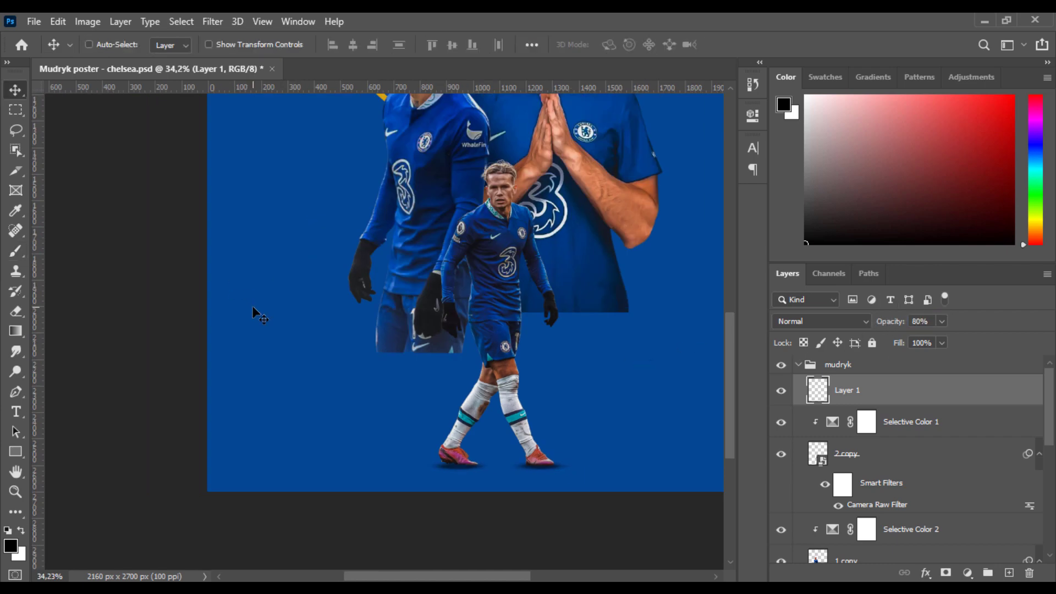
key("ctrl+0")
scroll(404, 564, "up", 6)
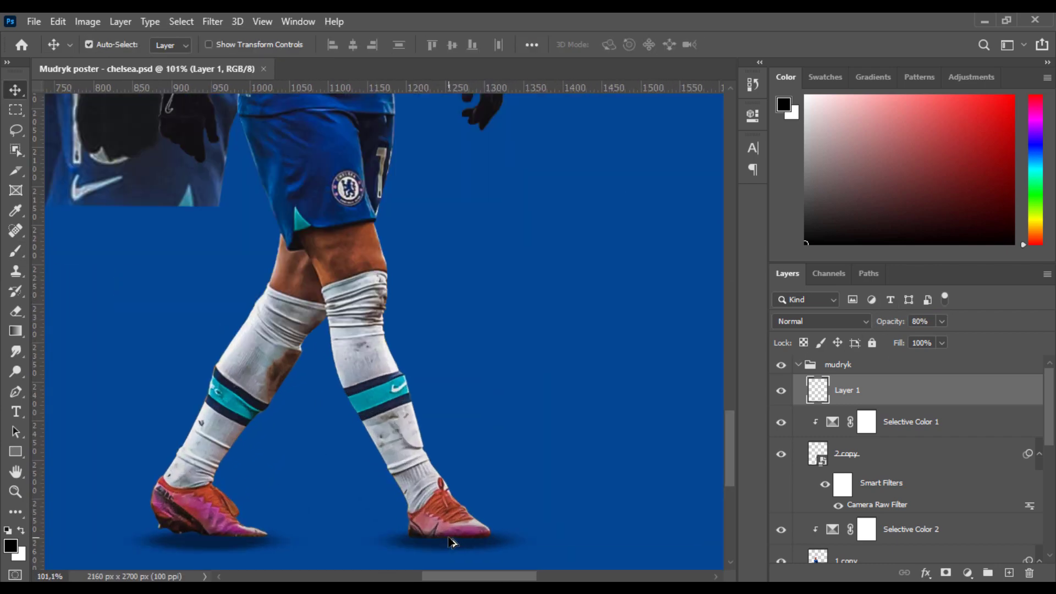
scroll(522, 572, "down", 3)
scroll(542, 483, "down", 3)
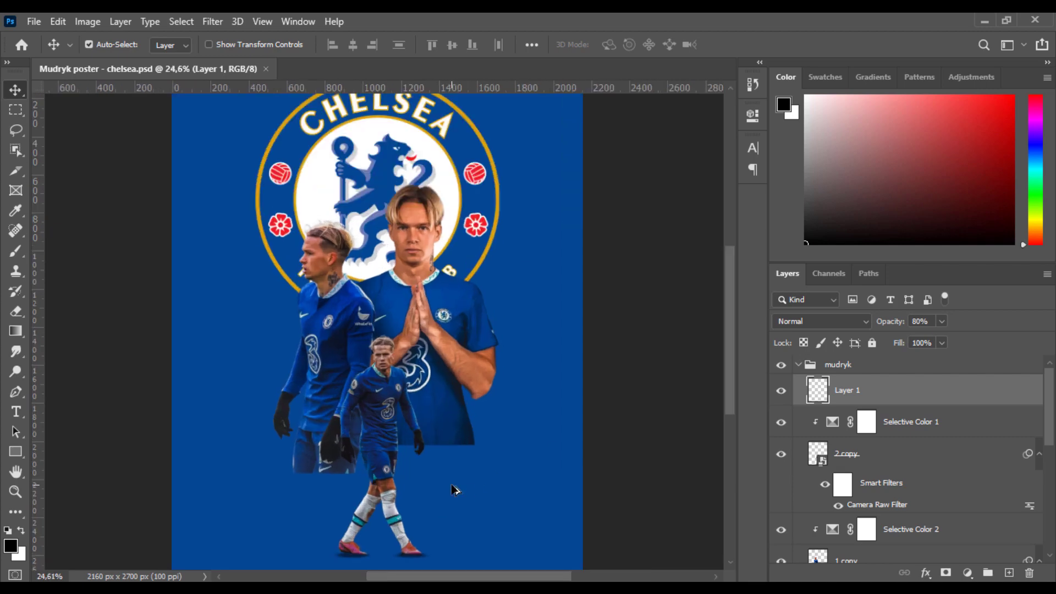
scroll(422, 468, "up", 1)
scroll(422, 469, "down", 2)
scroll(452, 447, "down", 1)
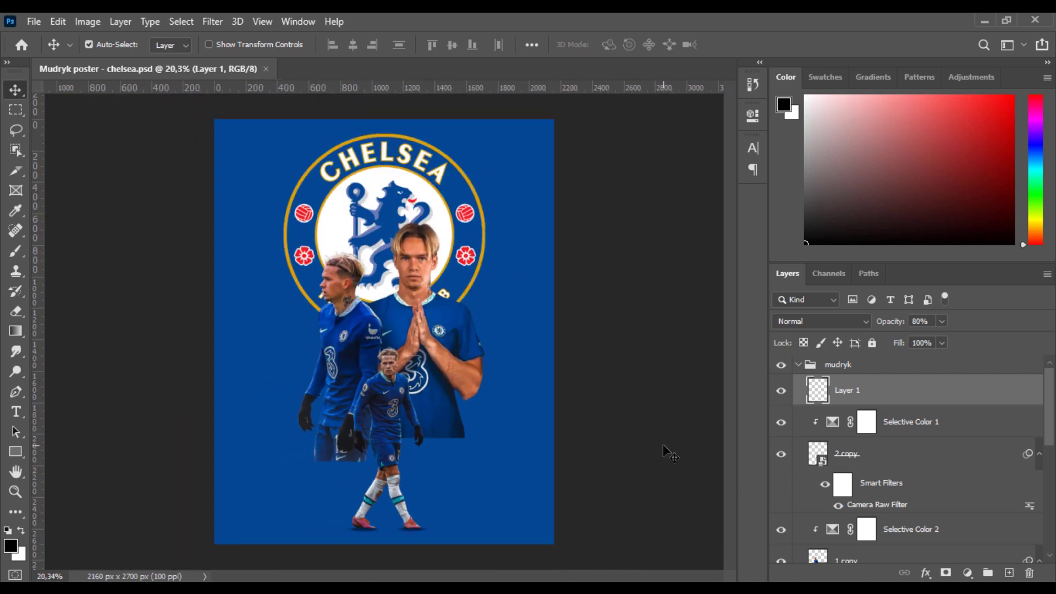
type("shadow")
key("Return")
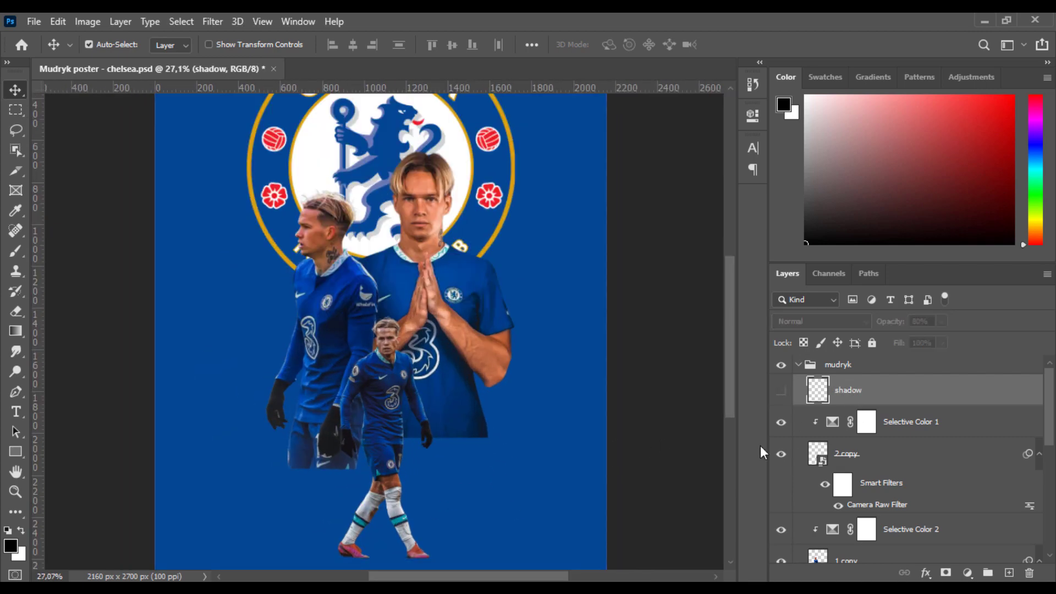
Set Selective Color 3's Blues to Magenta -21 and Yellow -19.
scroll(504, 423, "up", 1)
scroll(505, 424, "down", 2)
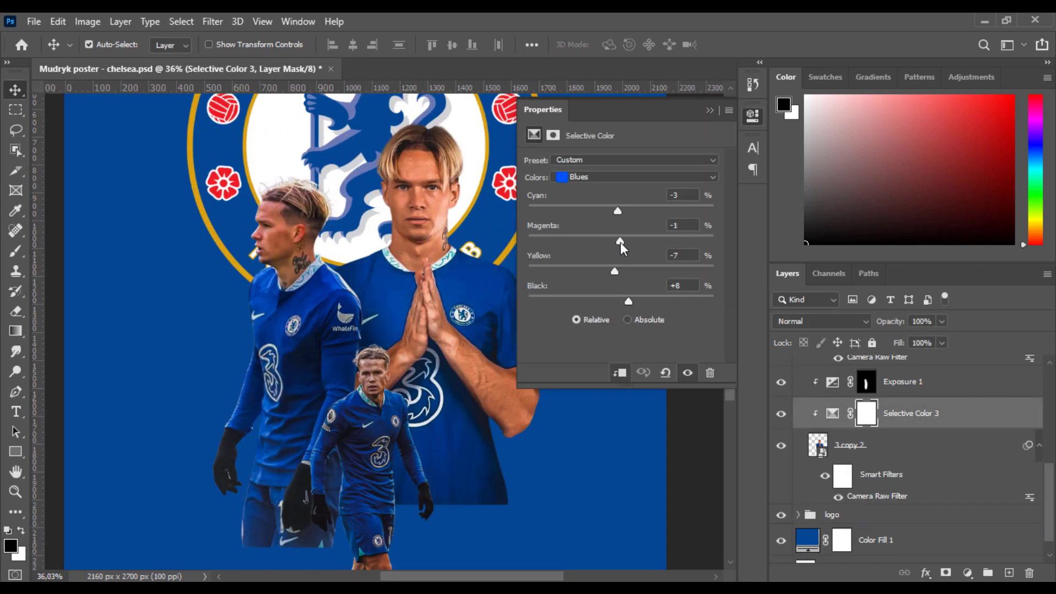
left_click_drag(602, 266, 632, 300)
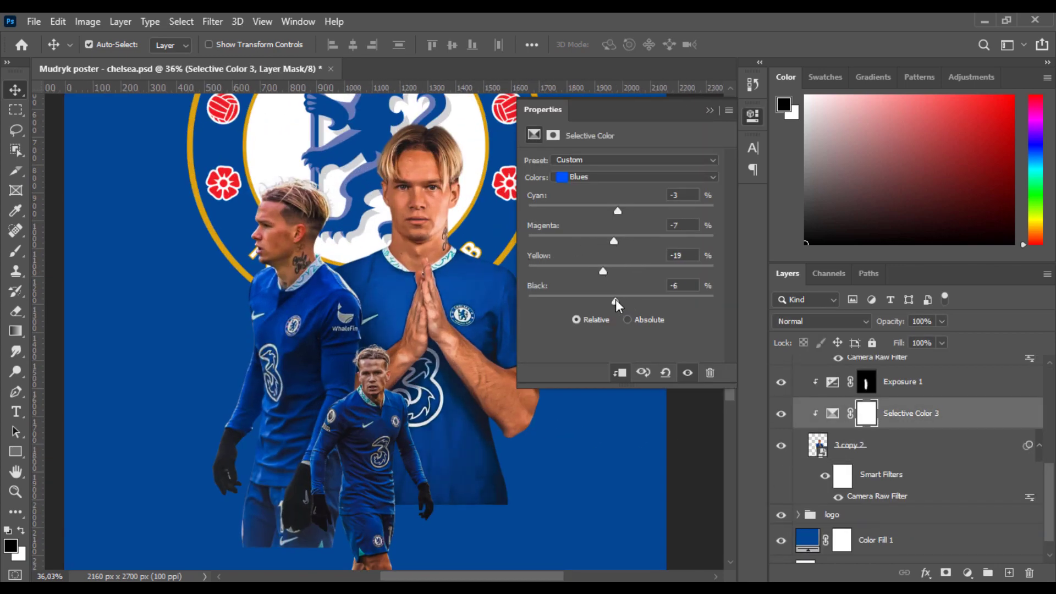
scroll(529, 372, "up", 1)
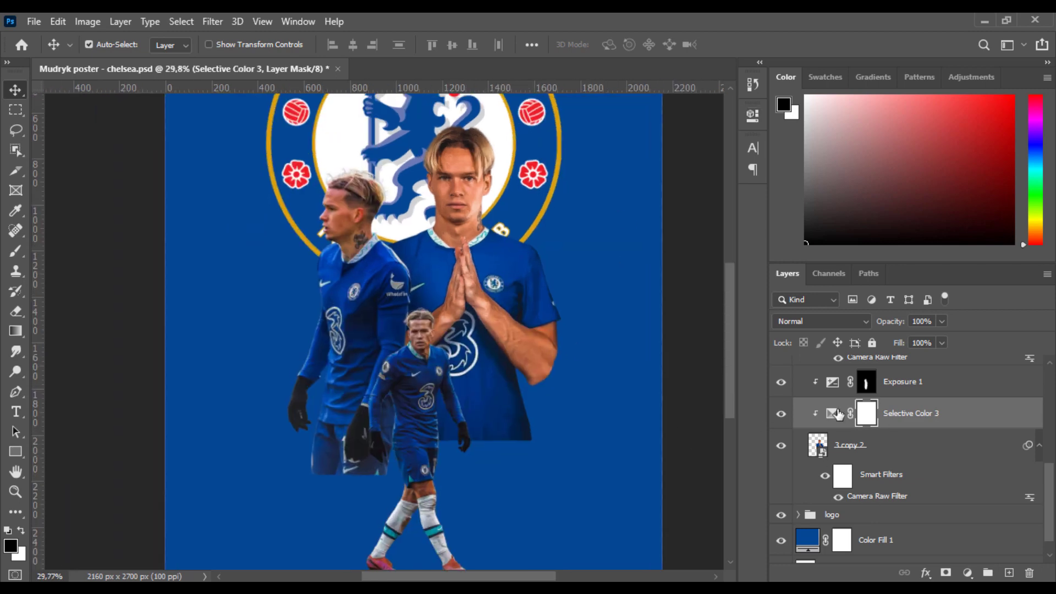
double_click(833, 414)
Add a Brightness/Contrast adjustment above the praying player.
left_click(967, 573)
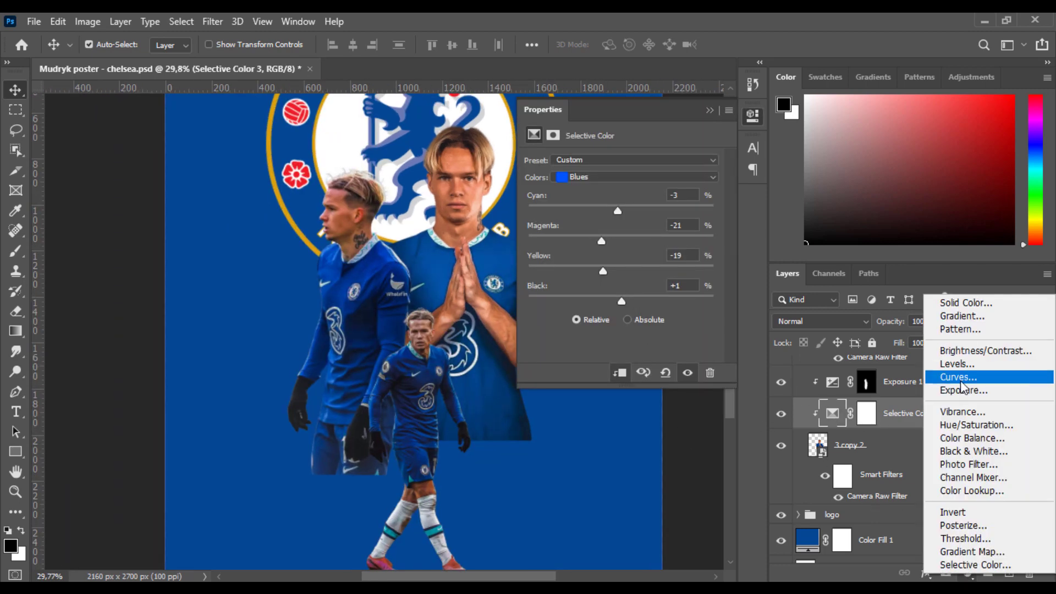
left_click(943, 346)
left_click(709, 110)
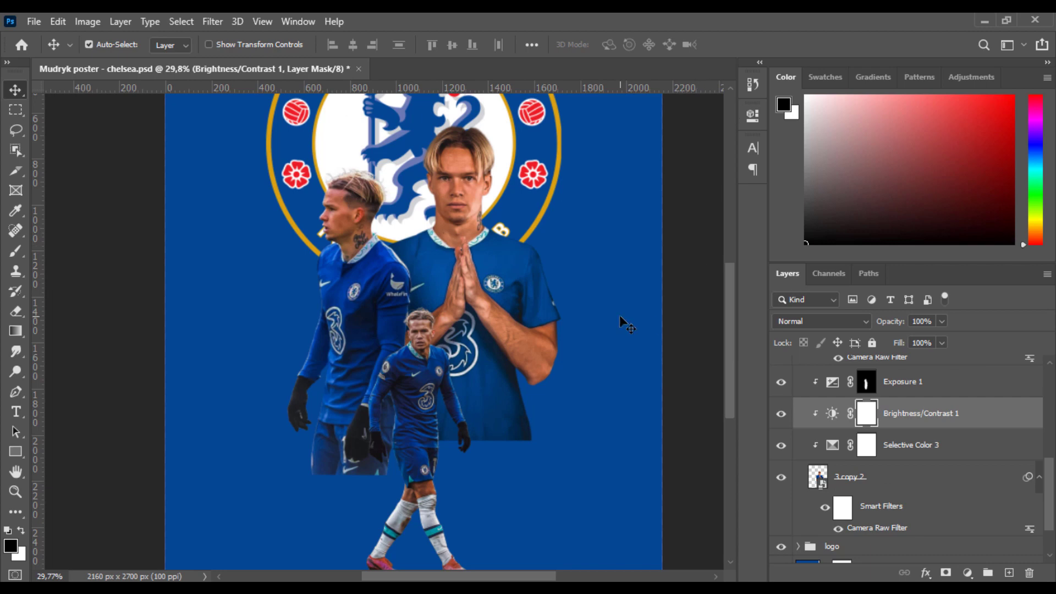
double_click(832, 445)
Save the poster and compare it with a player hidden and shown.
key("ctrl+s")
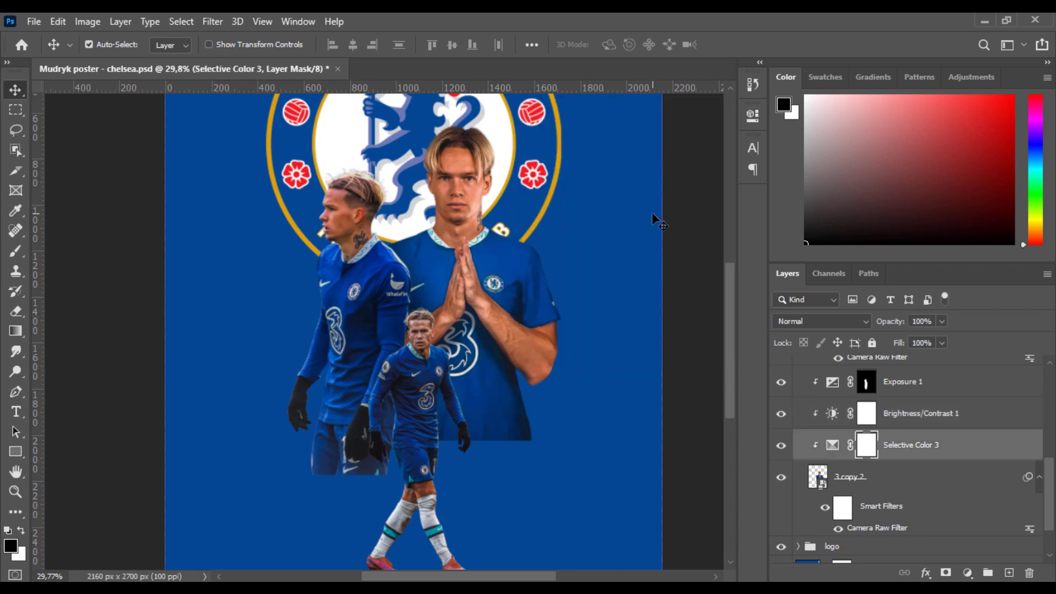
key("ctrl+0")
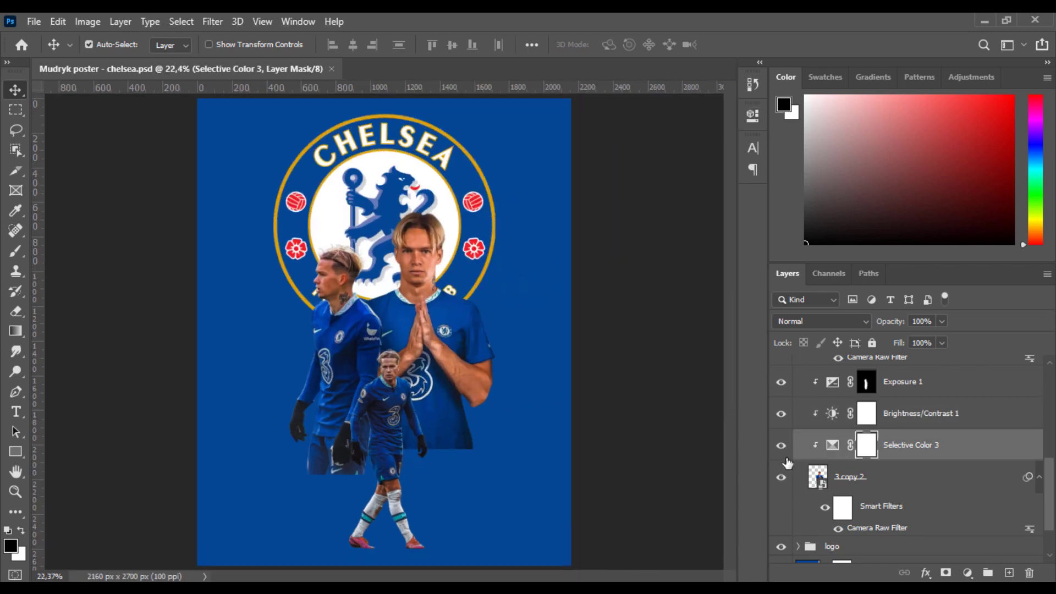
left_click(782, 477)
Hide the small walking player and the player on the left.
scroll(781, 464, "up", 3)
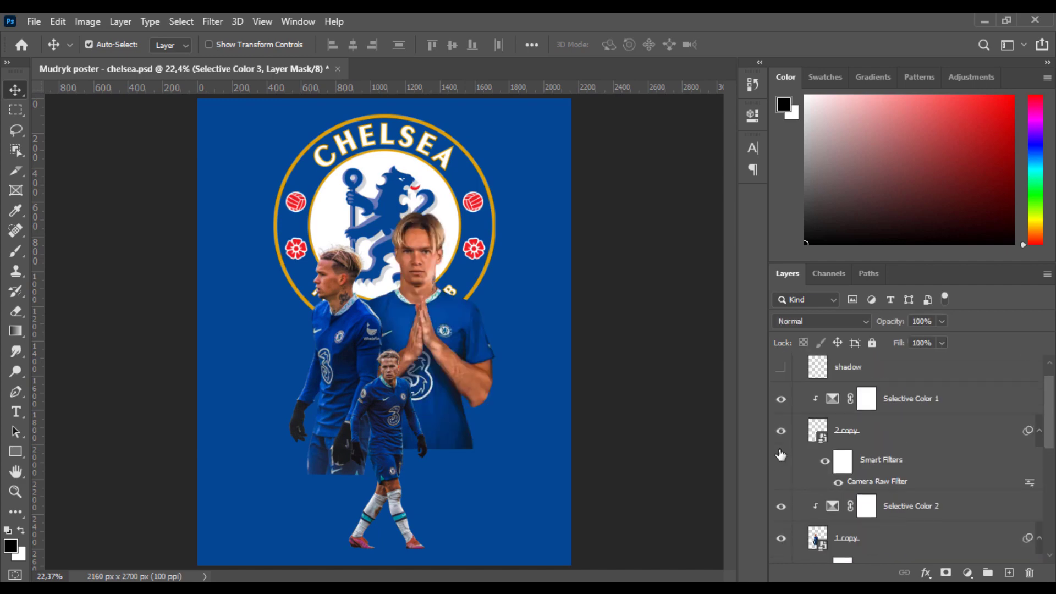
scroll(780, 457, "up", 2)
left_click(783, 456)
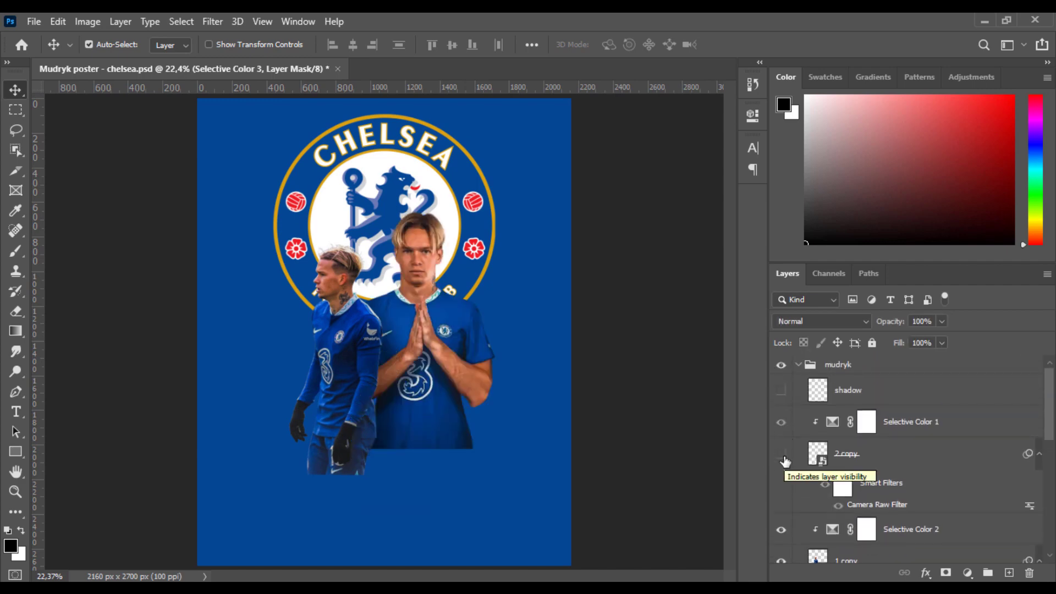
scroll(785, 465, "down", 1)
scroll(783, 465, "down", 4)
left_click(781, 464)
scroll(869, 497, "down", 2)
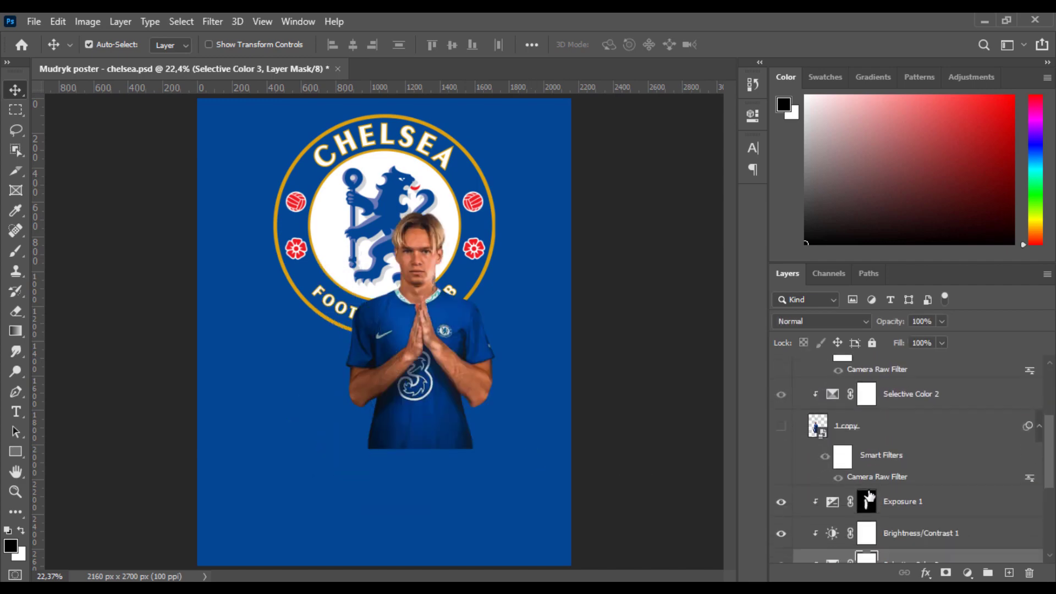
scroll(868, 498, "down", 2)
scroll(879, 511, "down", 2)
Convert 3 copy 2 with Exposure 1 and Brightness/Contrast 1 into a smart object named 1.
left_click(892, 517)
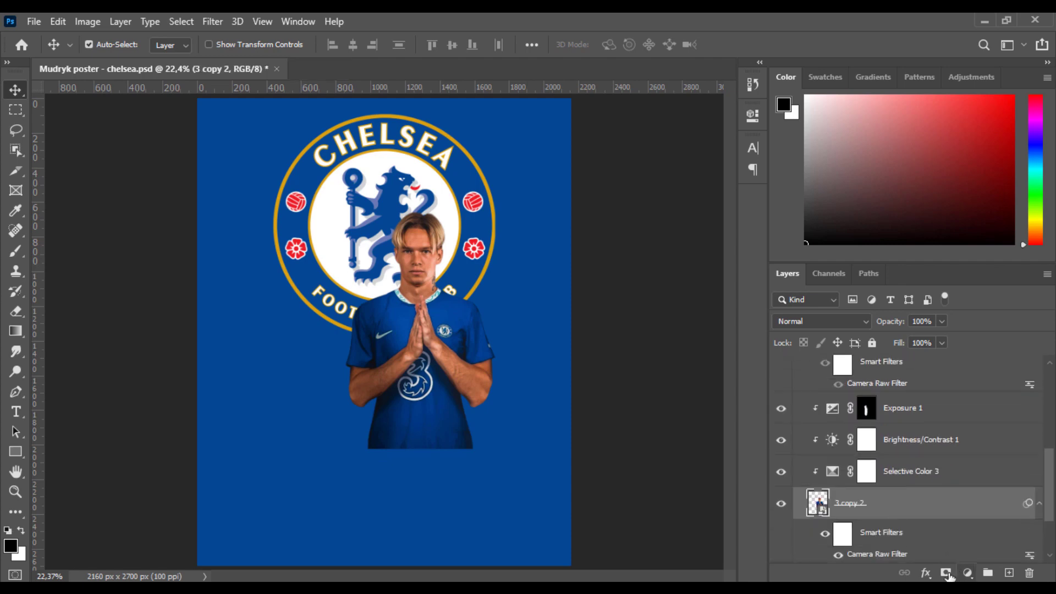
left_click(923, 411)
left_click(923, 440)
left_click(914, 489, "shift")
right_click(915, 489)
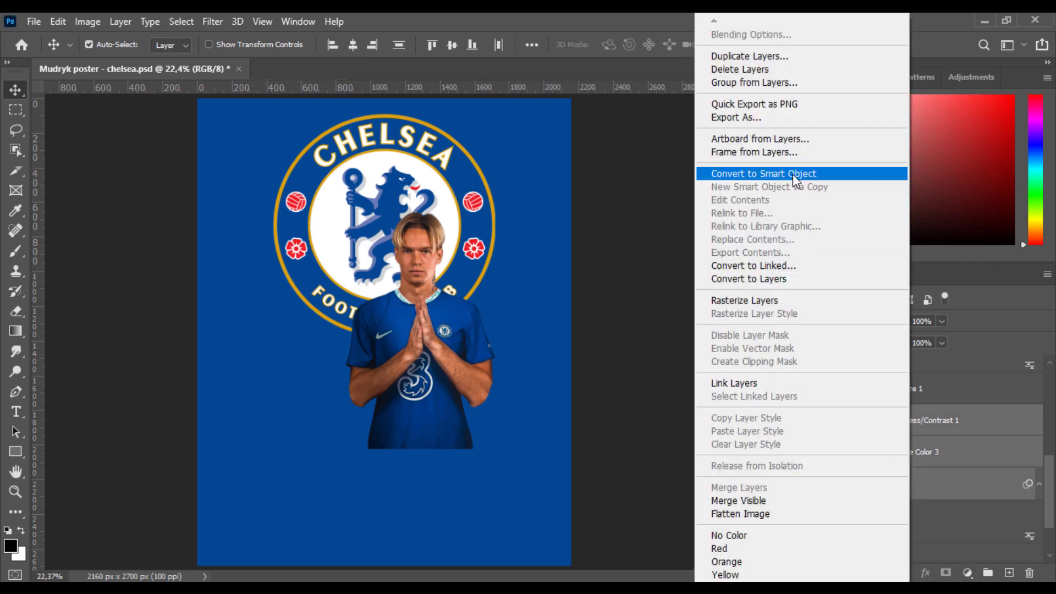
left_click(793, 174)
type("1")
key("Return")
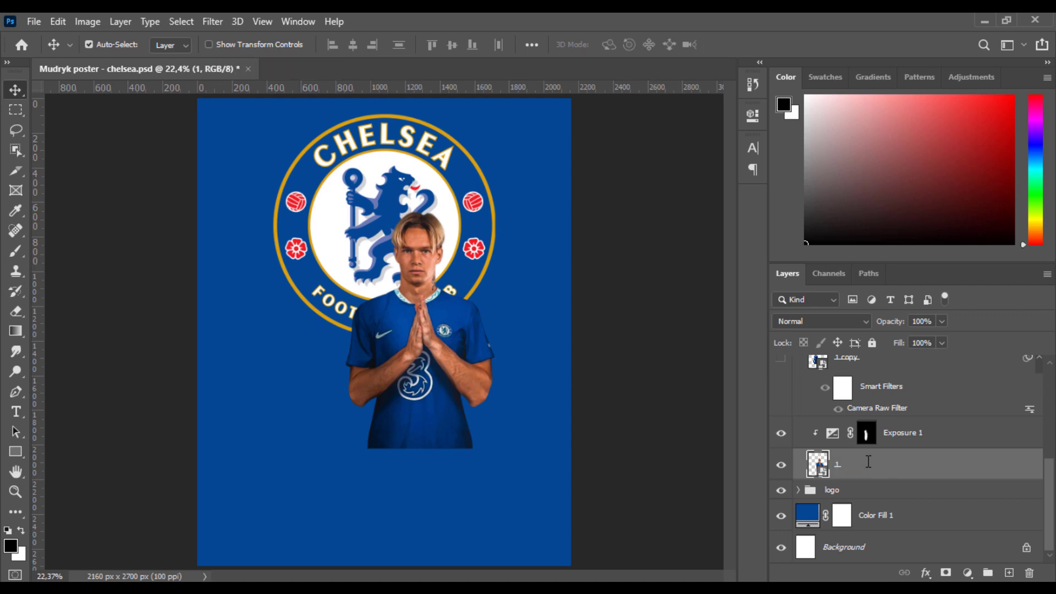
Mask layer 1 and roughen the shirt's bottom edge with a 72 px textured brush.
scroll(865, 440, "up", 1)
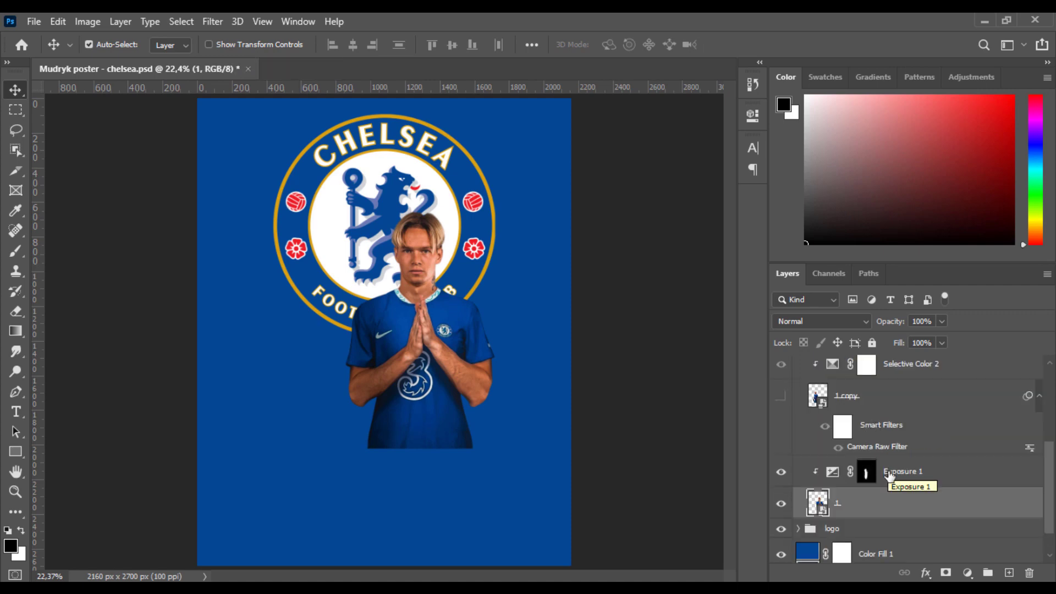
scroll(871, 524, "down", 1)
left_click(945, 572)
scroll(478, 440, "up", 1)
scroll(473, 401, "down", 2)
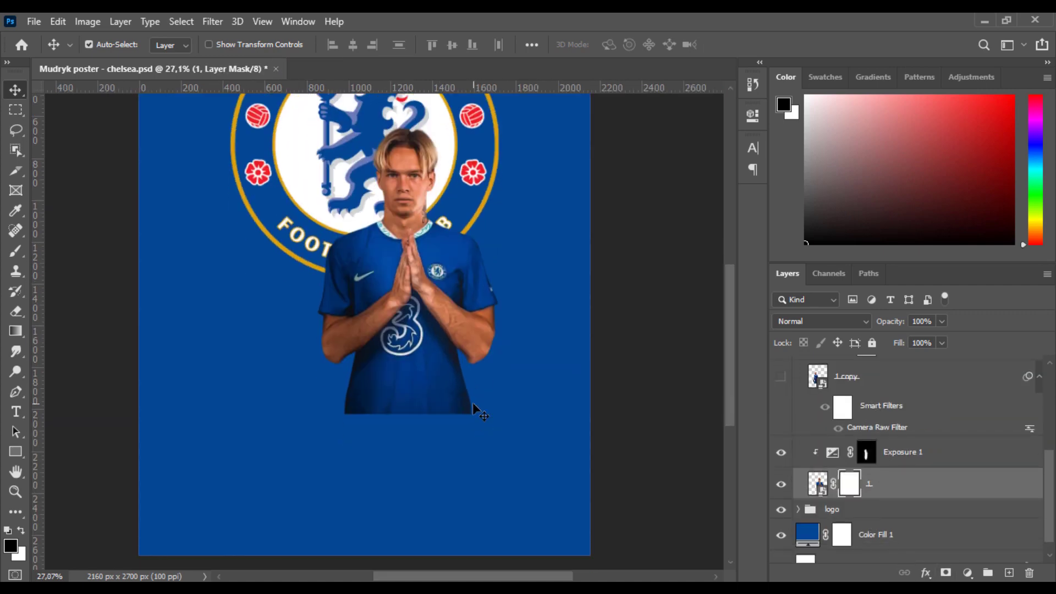
key("b")
right_click(493, 386)
left_click(582, 434)
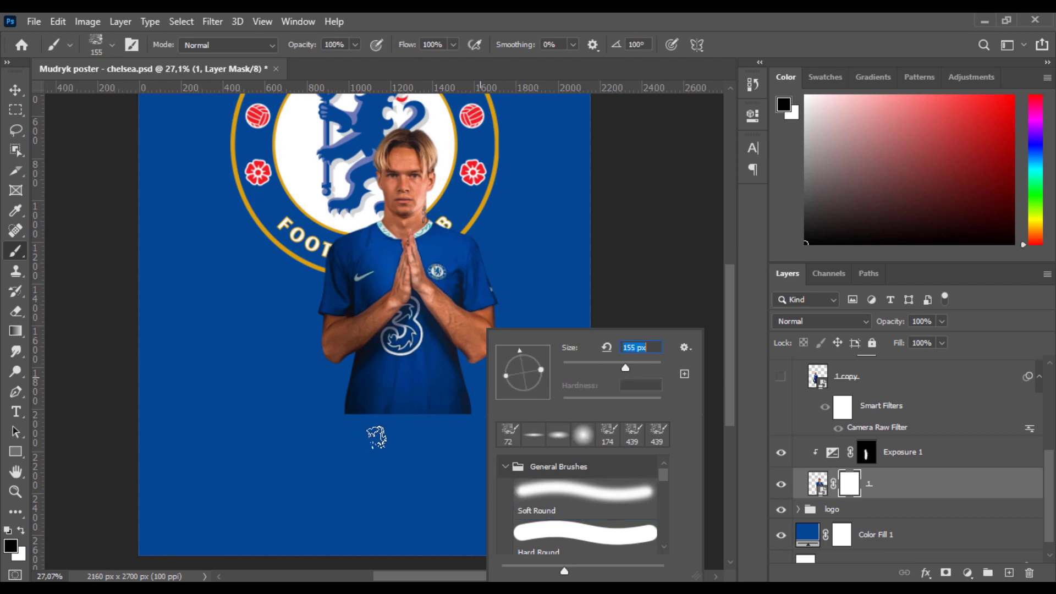
left_click(365, 420)
mouse_move(429, 431)
left_mouse_down()
mouse_move(439, 436)
mouse_move(318, 436)
mouse_move(436, 443)
left_mouse_up()
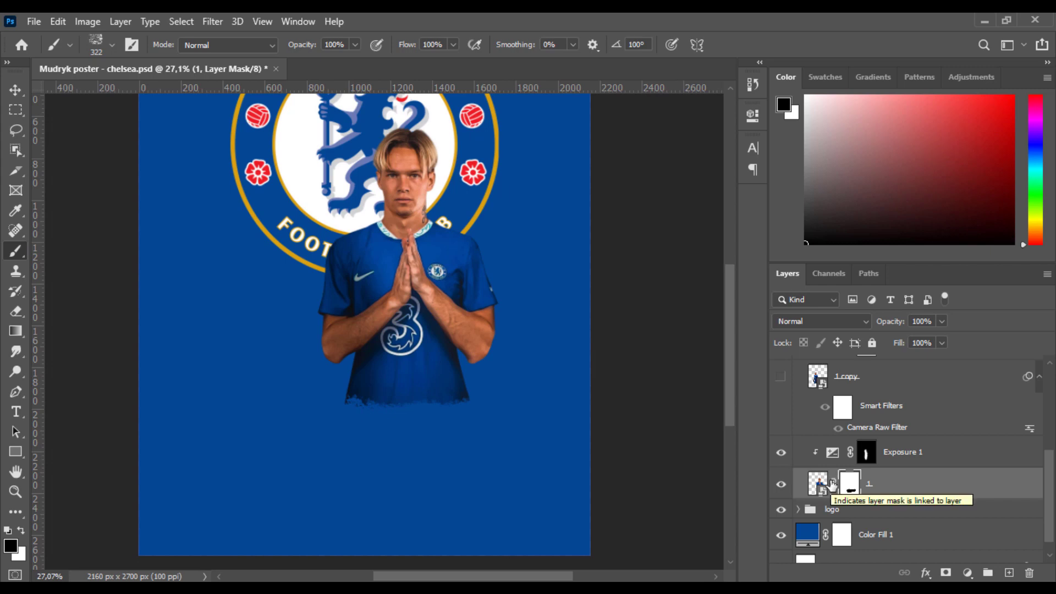
Show the second player and merge it with its colour adjustment into smart object 2.
left_click(780, 376)
scroll(850, 429, "up", 3)
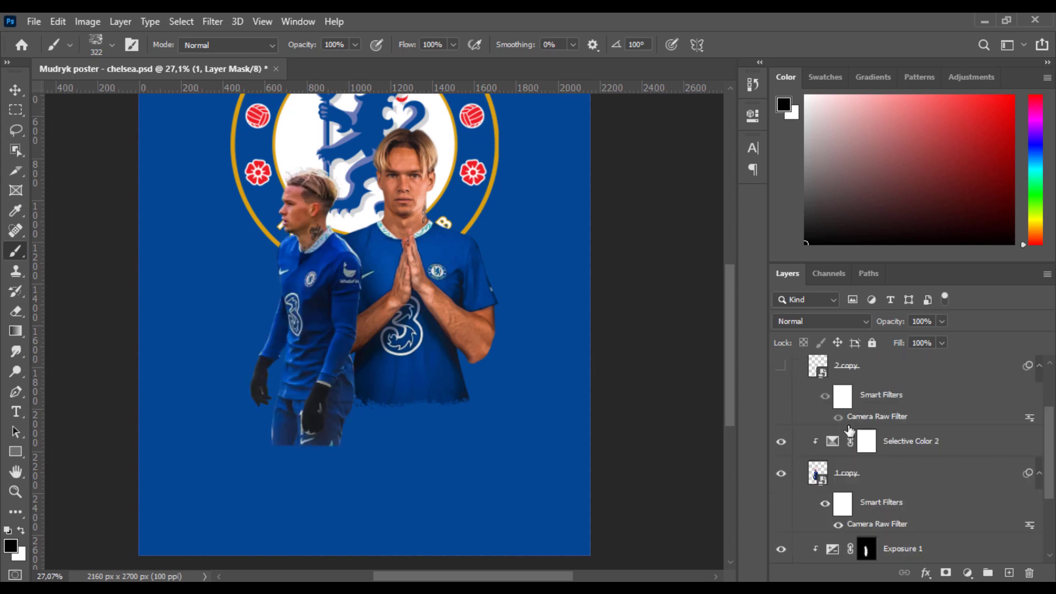
left_click(864, 476)
left_click(944, 572)
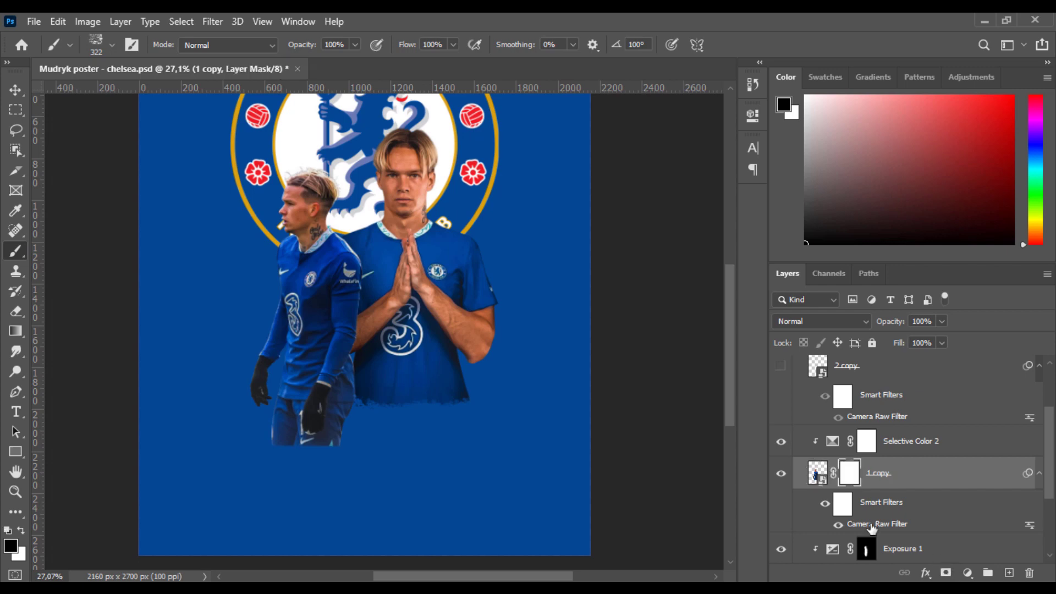
key("ctrl+z")
left_click(913, 440, "shift")
right_click(918, 467)
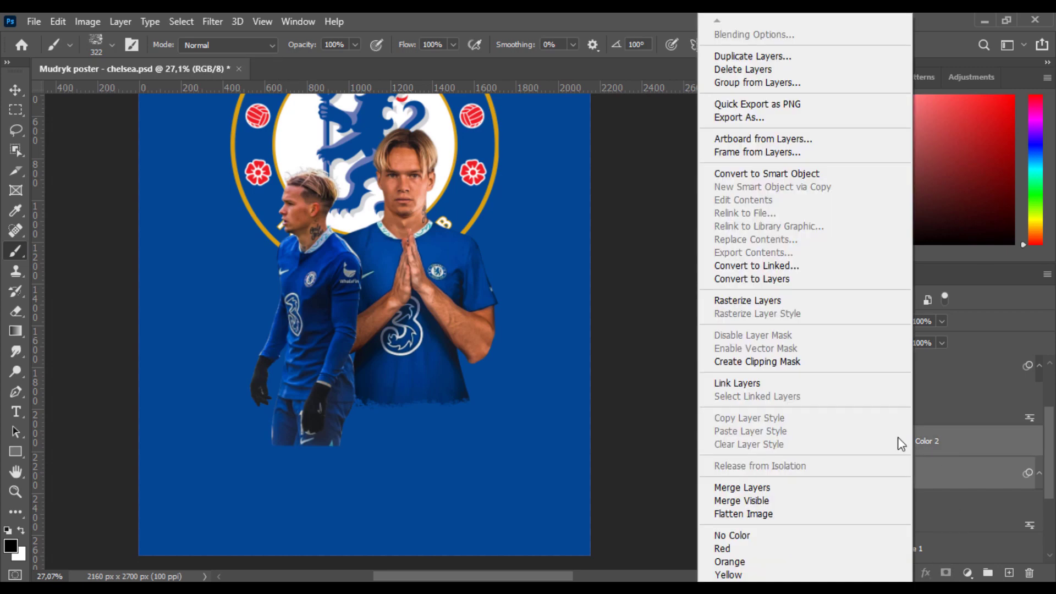
left_click(770, 170)
type("2")
key("Return")
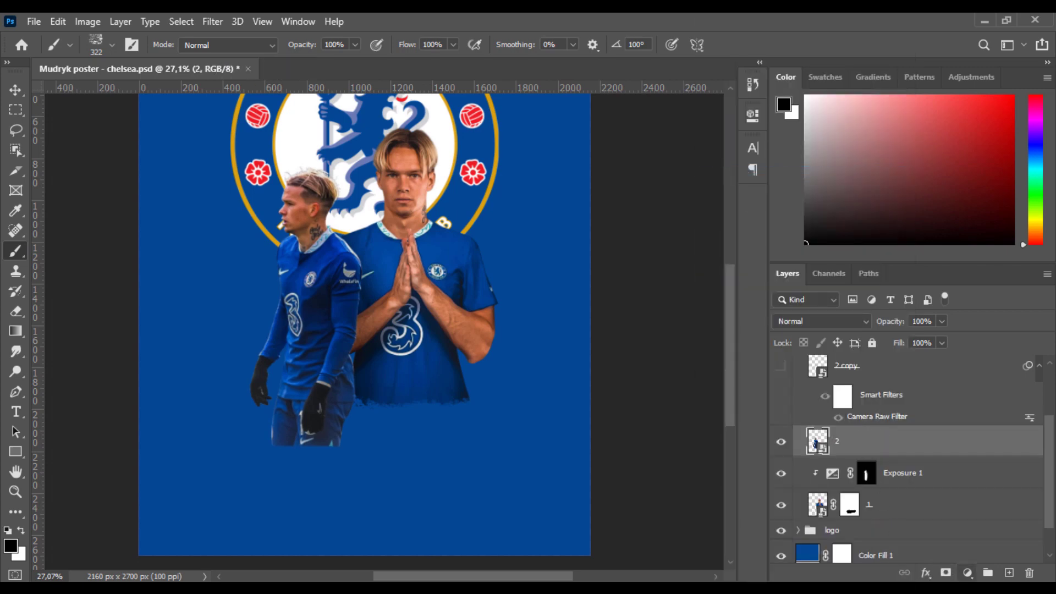
Mask layer 2 and fade out the bottom of the second player's legs.
left_click(944, 573)
scroll(275, 456, "up", 4)
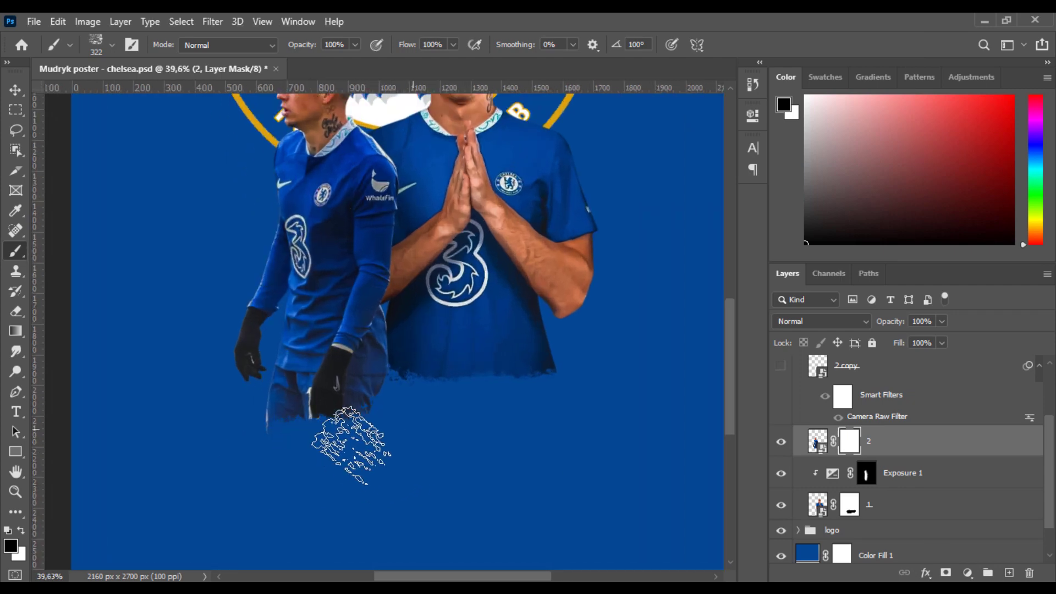
left_click_drag(248, 436, 365, 432)
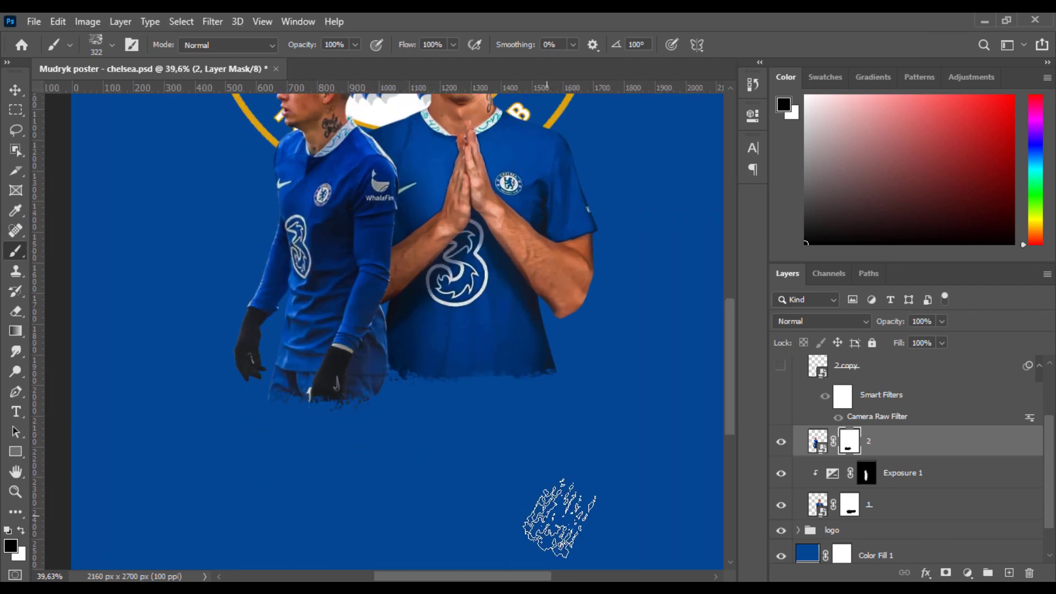
scroll(908, 467, "up", 3)
left_click(913, 421)
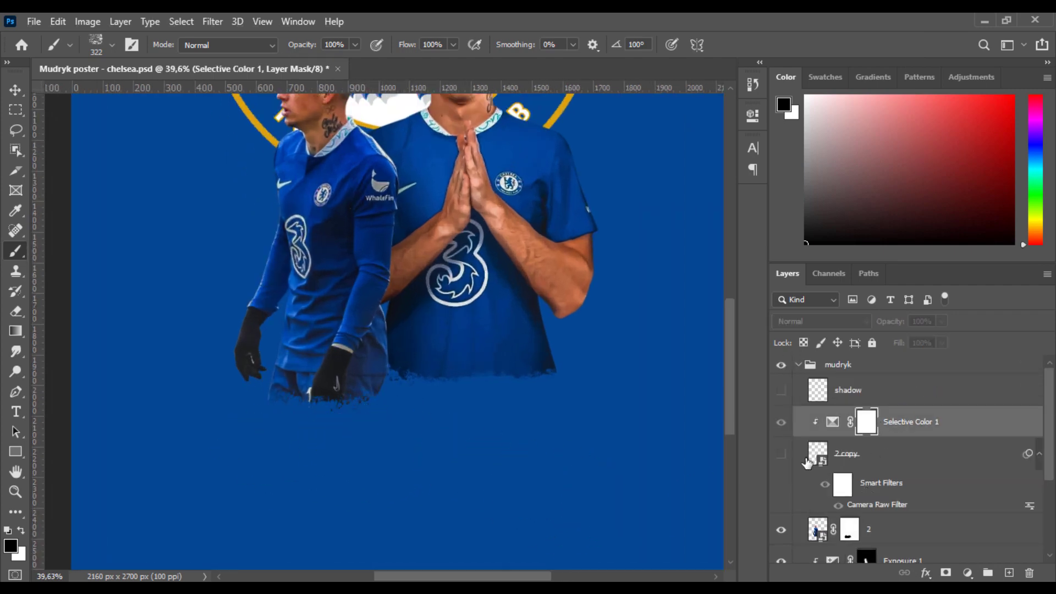
Show the walking full-body player again and save the poster.
left_click(780, 456)
scroll(587, 443, "down", 2)
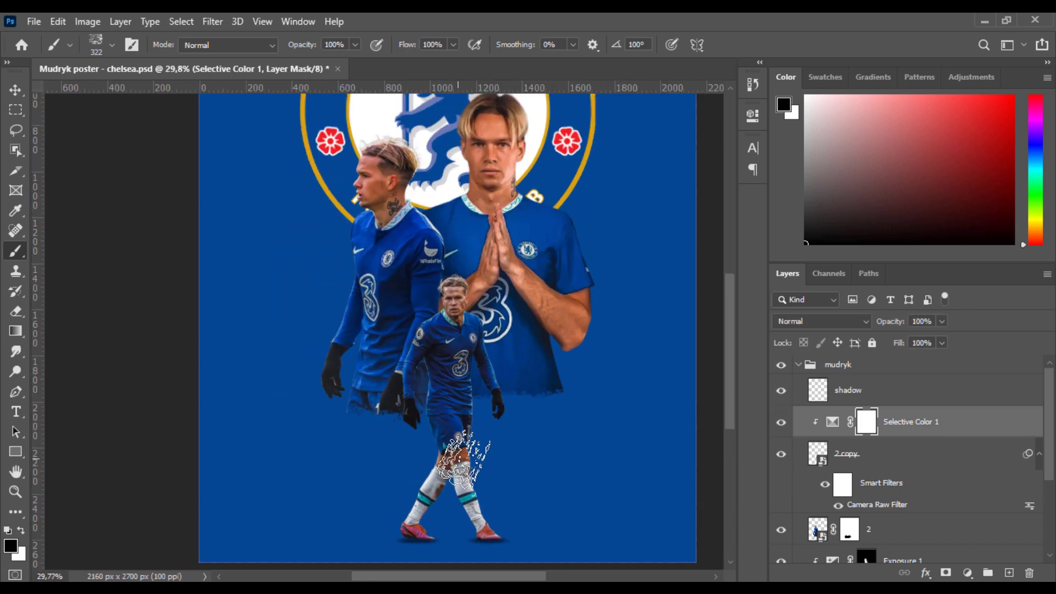
scroll(463, 456, "down", 2)
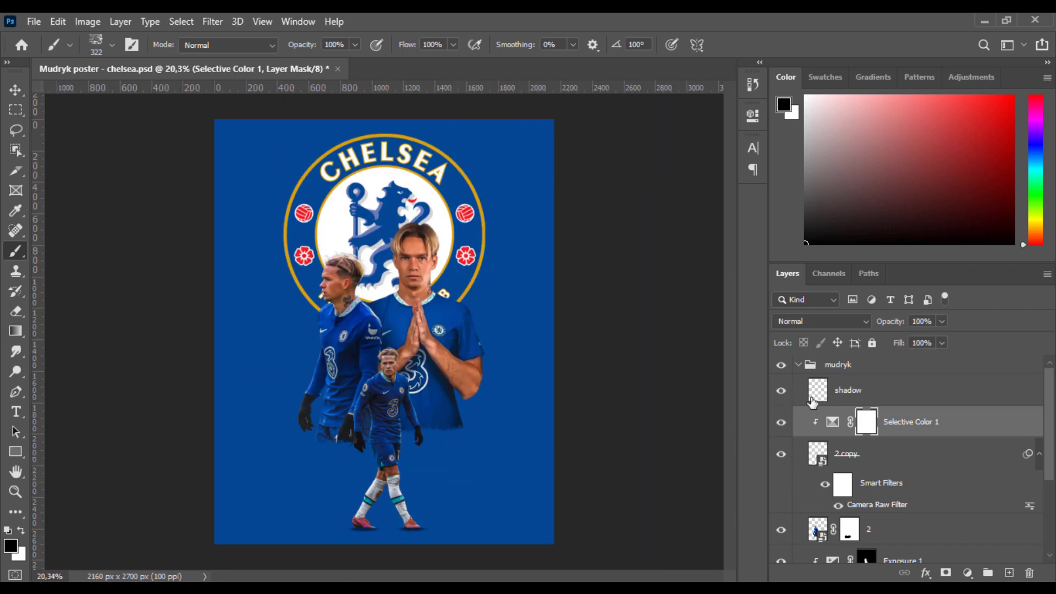
scroll(812, 401, "down", 3)
scroll(847, 467, "down", 2)
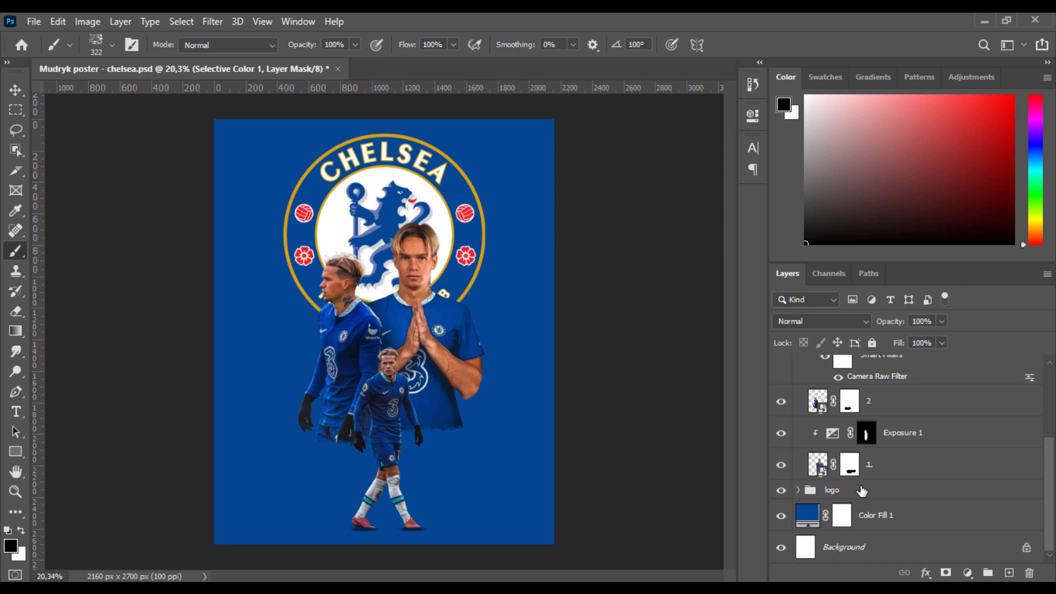
key("v")
key("ctrl+s")
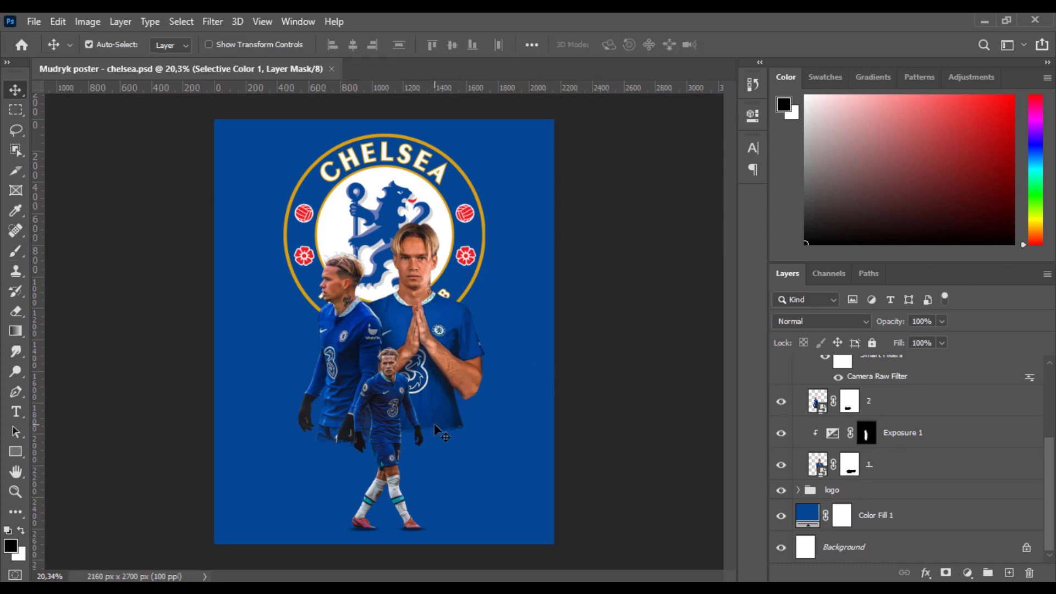
scroll(434, 429, "up", 2)
Clip a Brightness/Contrast adjustment with Brightness 4 to the '2 copy' walking player.
scroll(434, 429, "up", 2)
left_click(512, 440)
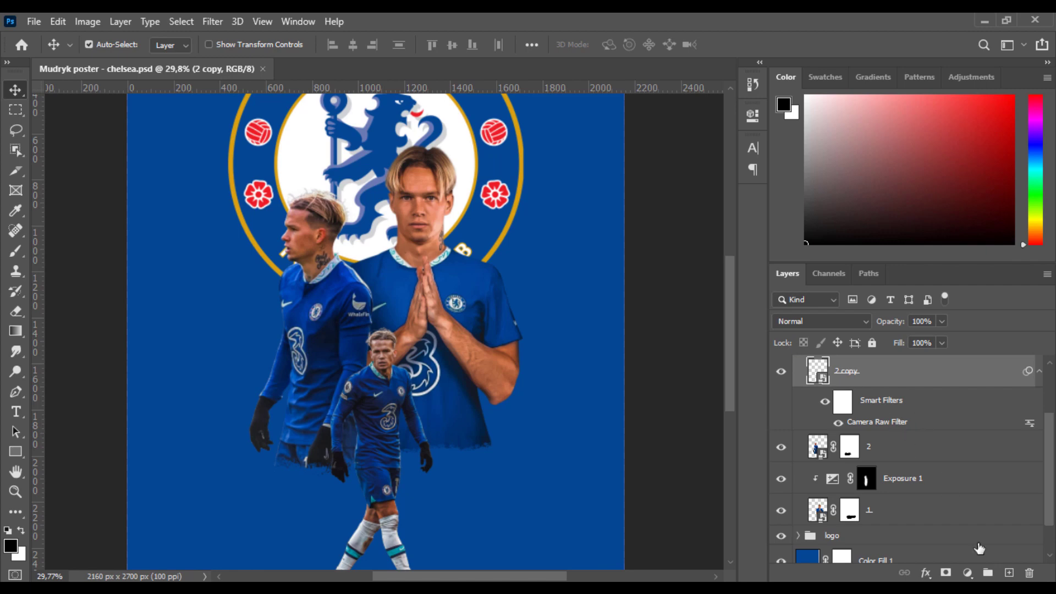
left_click(966, 572)
left_click(952, 348)
mouse_move(620, 202)
left_mouse_down()
mouse_move(632, 199)
mouse_move(622, 200)
left_mouse_up()
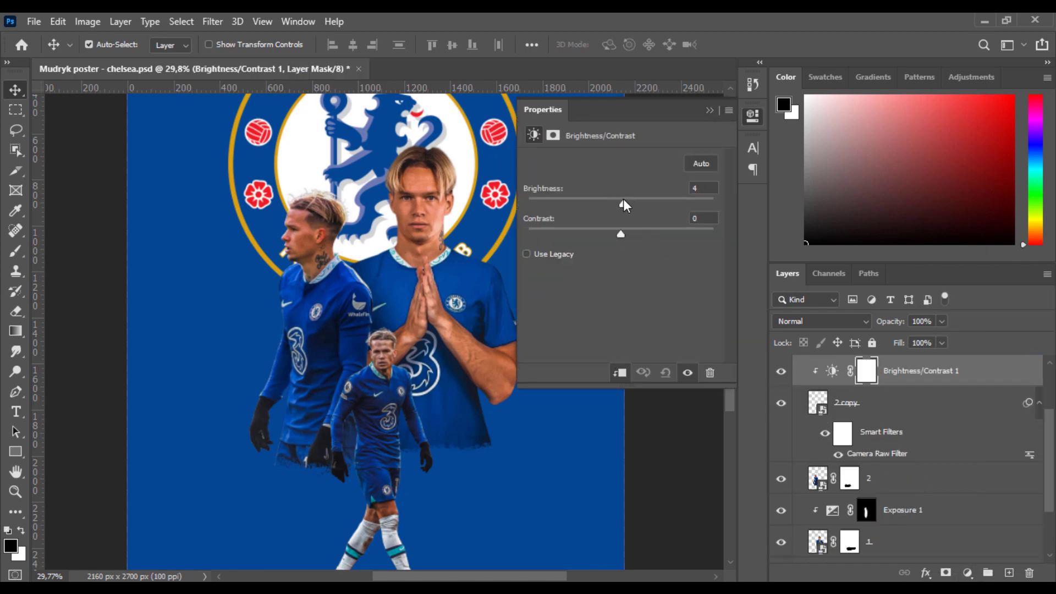
left_click(753, 115)
scroll(539, 288, "down", 1)
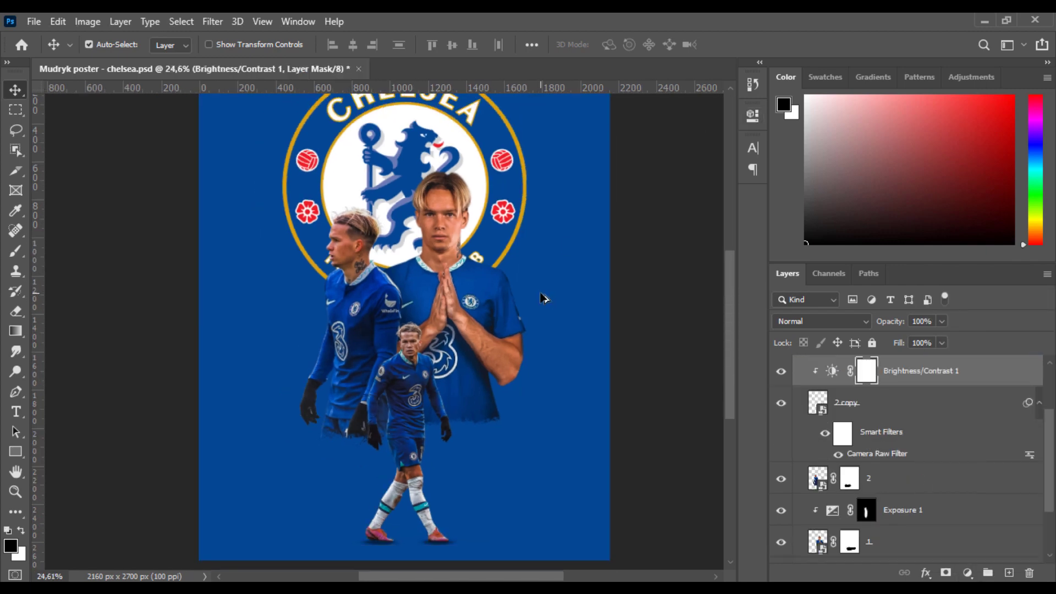
scroll(544, 295, "down", 1)
scroll(855, 456, "down", 2)
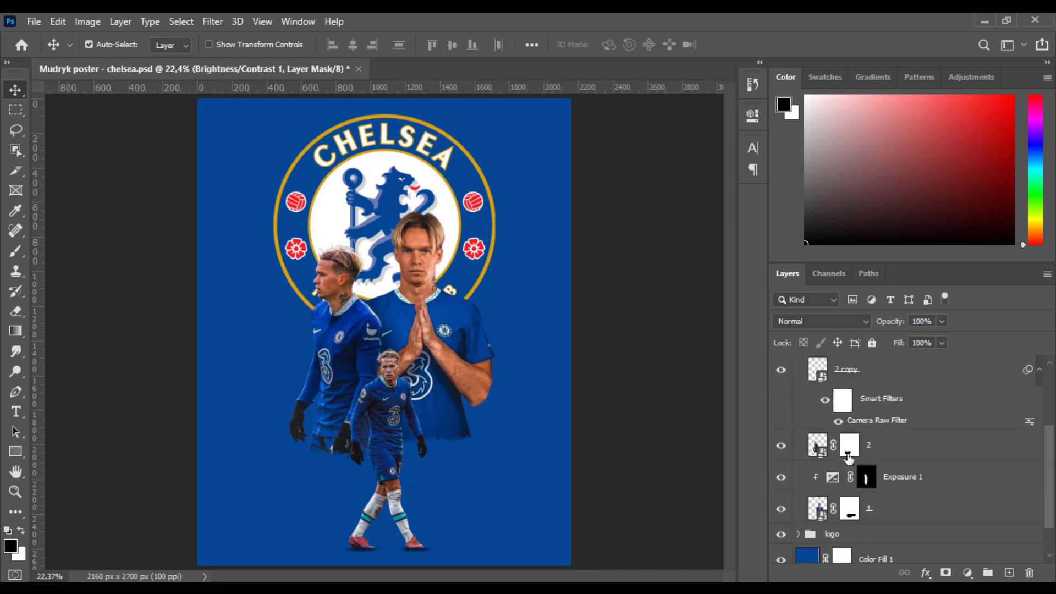
scroll(893, 418, "up", 2)
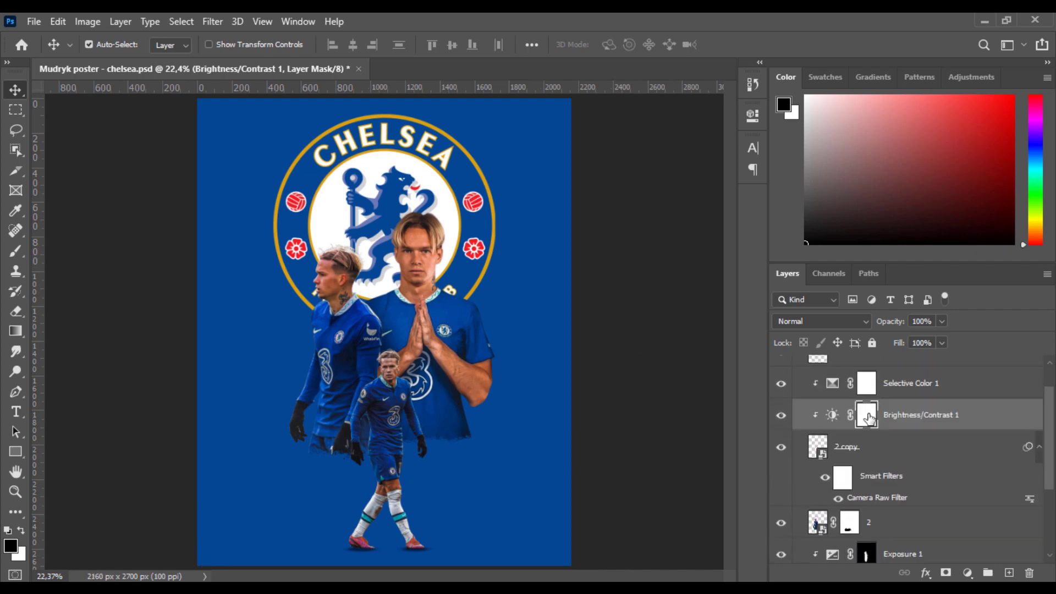
scroll(893, 401, "up", 1)
Type 'Mykhailo Mudryk' as a new text layer left of the players.
left_click(893, 391)
key("t")
left_click(264, 325)
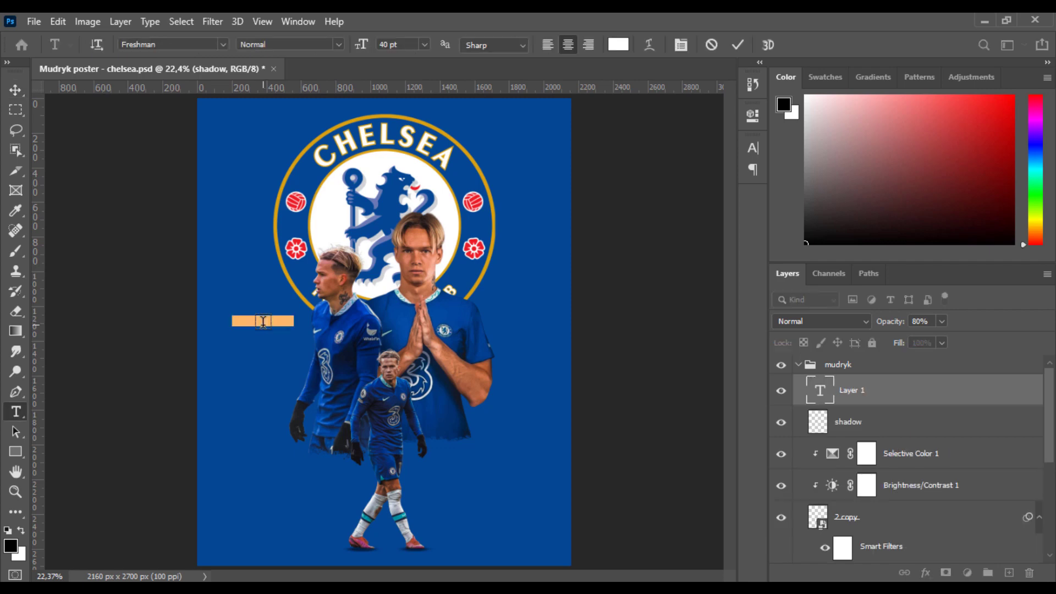
type("Mykhailo Mudryk")
key("ctrl+Return")
double_click(280, 321)
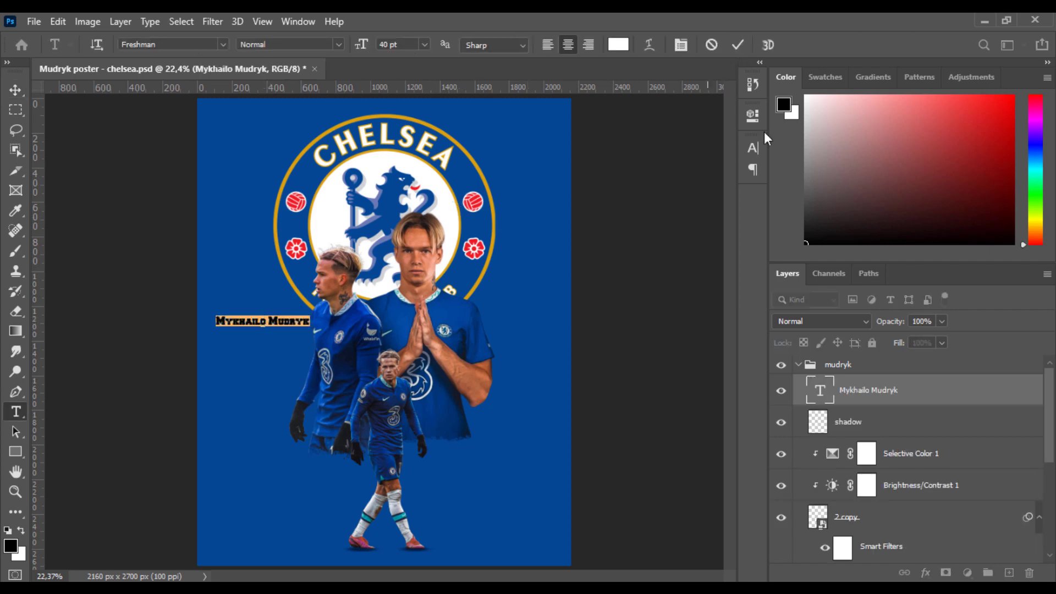
key("Escape")
Enlarge the name text across the poster and set it in all capitals.
key("v")
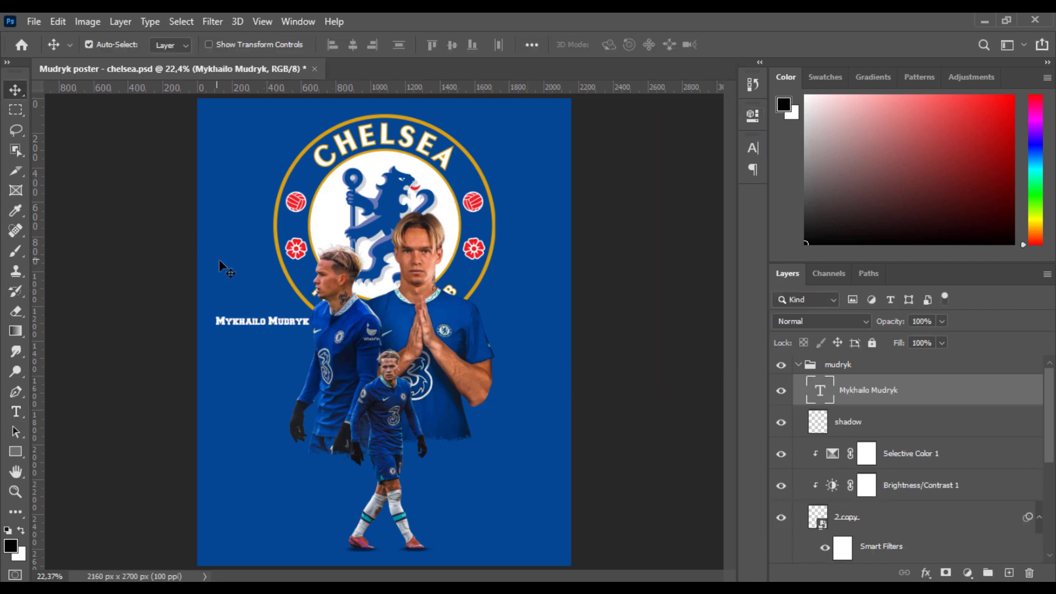
key("ctrl+t")
mouse_move(310, 326)
left_mouse_down()
mouse_move(560, 352)
mouse_move(579, 303)
left_mouse_up()
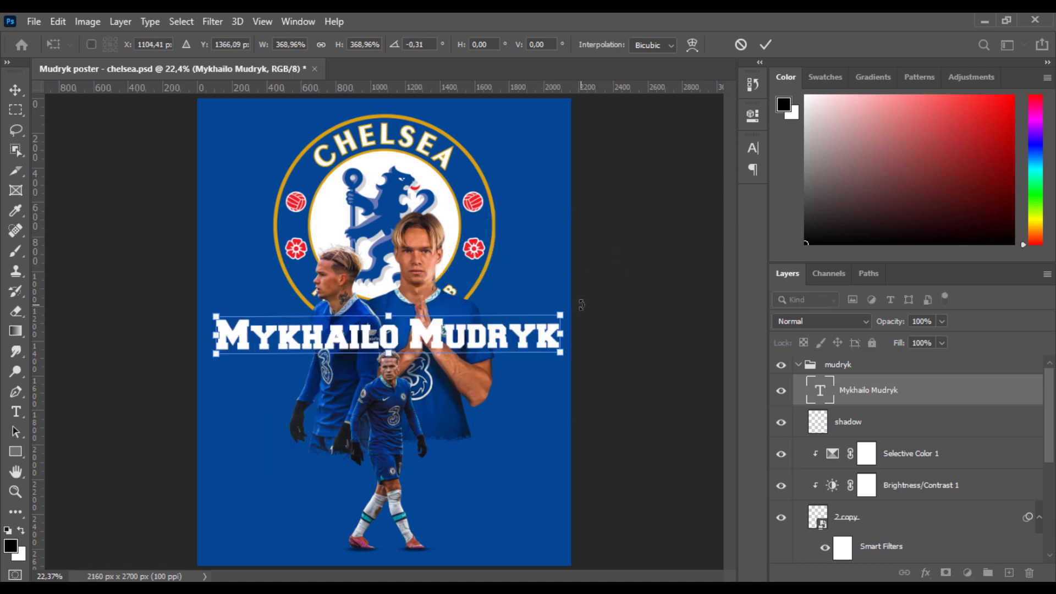
key("Return")
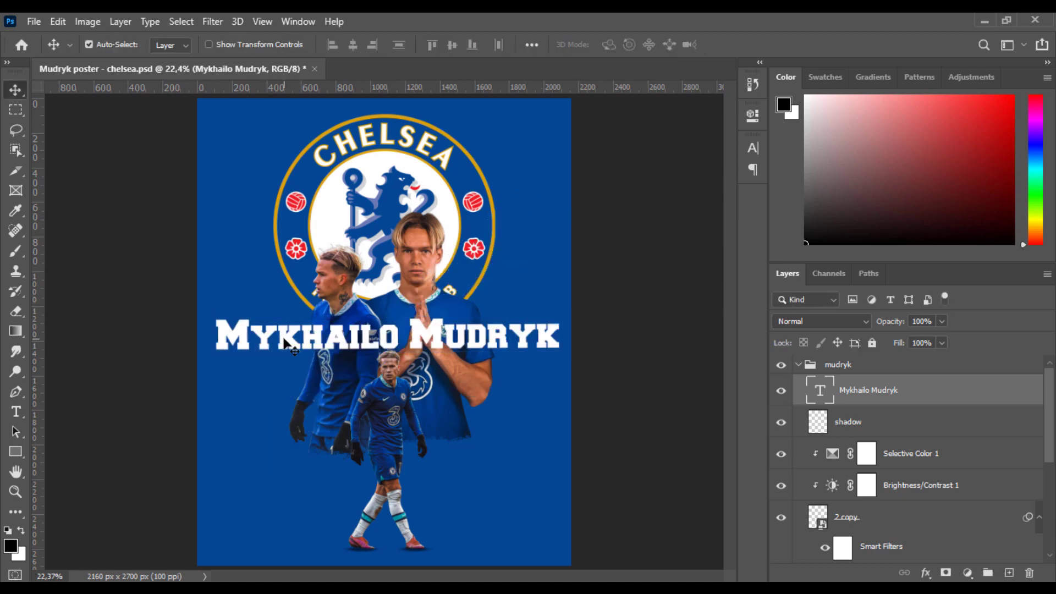
double_click(316, 342)
left_click(754, 147)
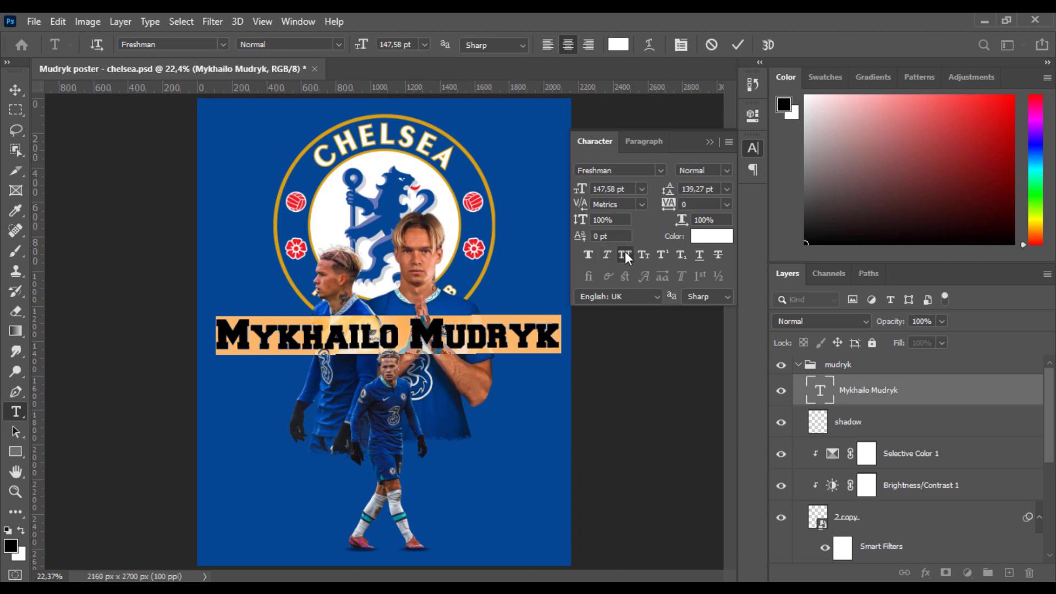
left_click(624, 254)
left_click(737, 45)
Narrow the name text's width and tilt it slightly.
key("ctrl+t")
mouse_move(584, 334)
left_mouse_down()
mouse_move(562, 334)
mouse_move(586, 284)
left_mouse_up()
left_click(753, 116)
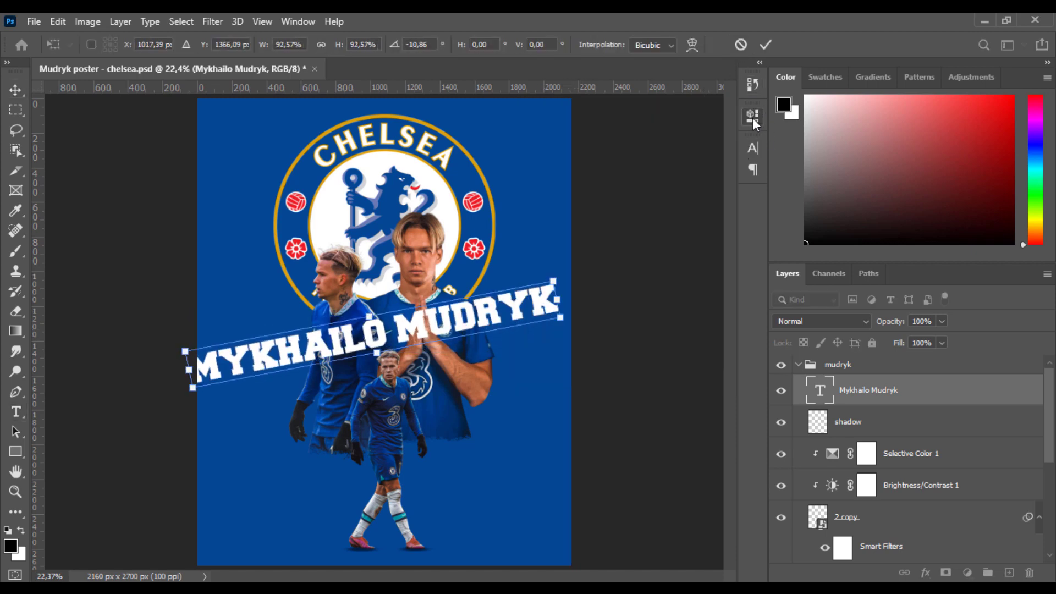
key("Return")
double_click(458, 308)
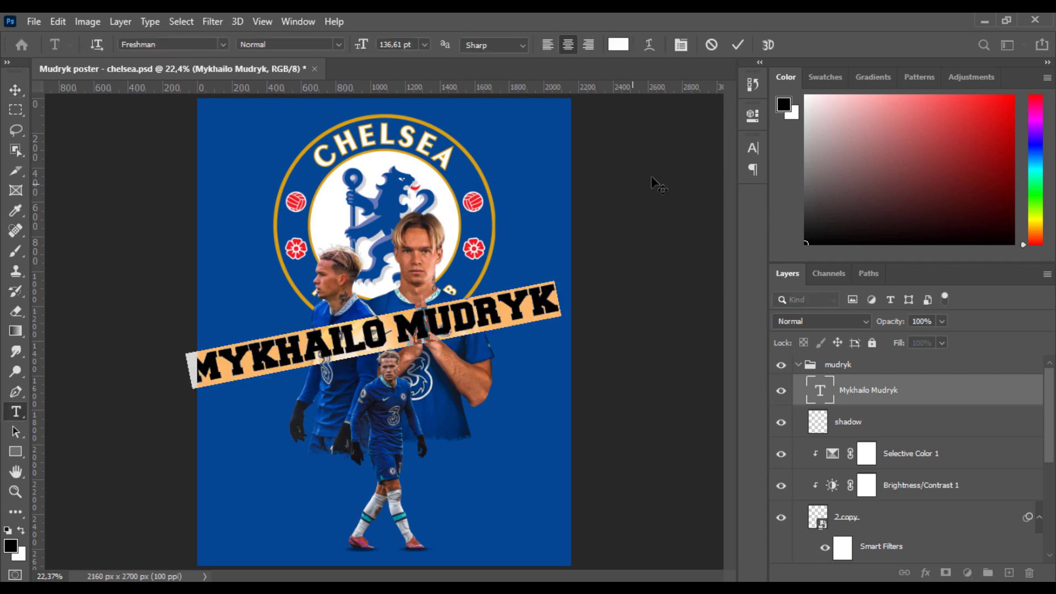
left_click(752, 115)
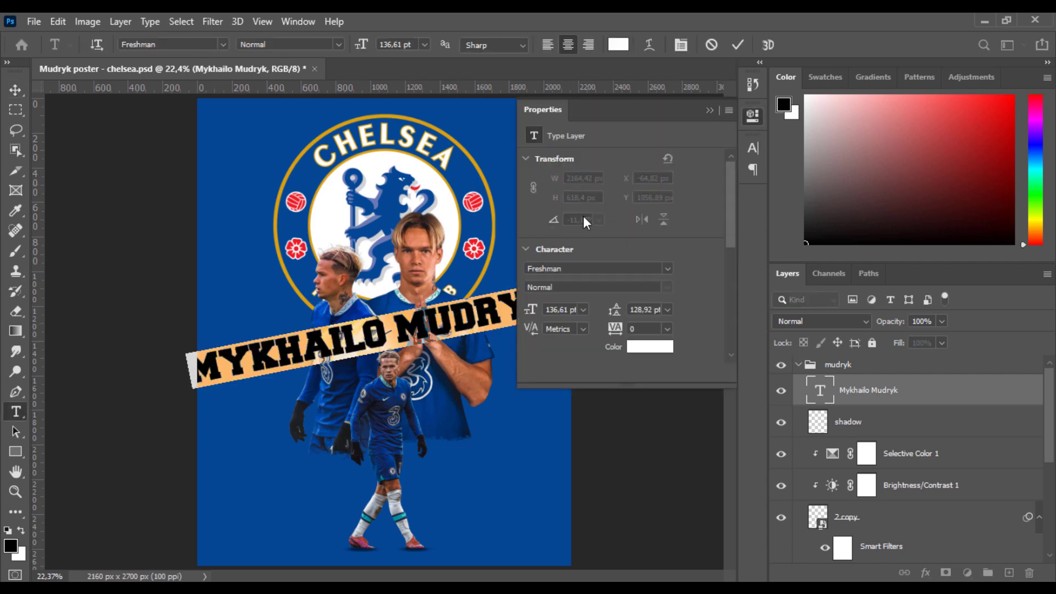
left_click(756, 112)
left_click(737, 45)
Rotate the name -90°, move it to the left edge and centre it vertically.
key("v")
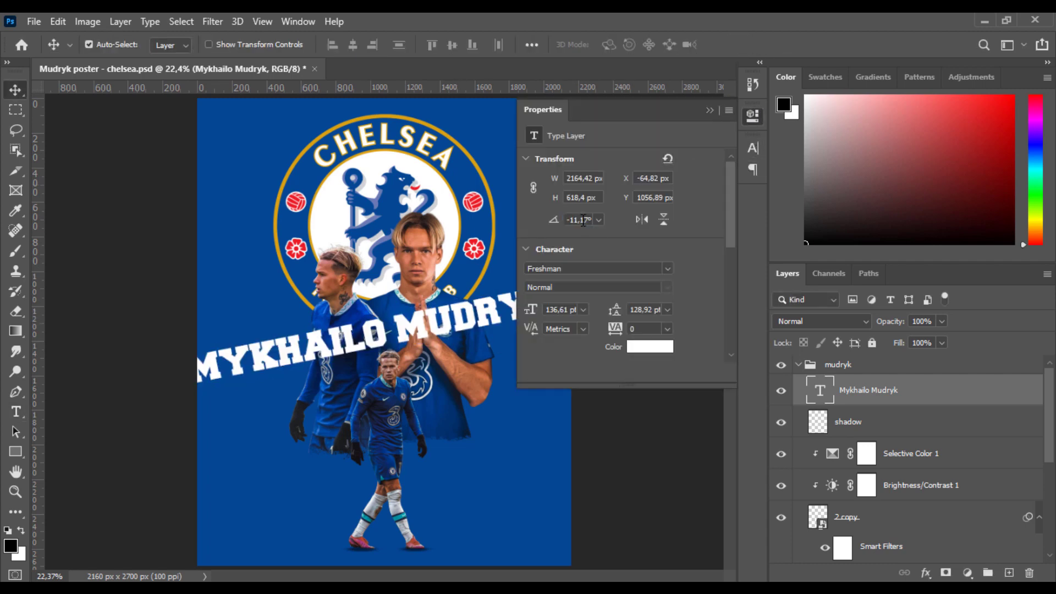
left_click(583, 220)
type("-90")
key("Return")
left_click(377, 329)
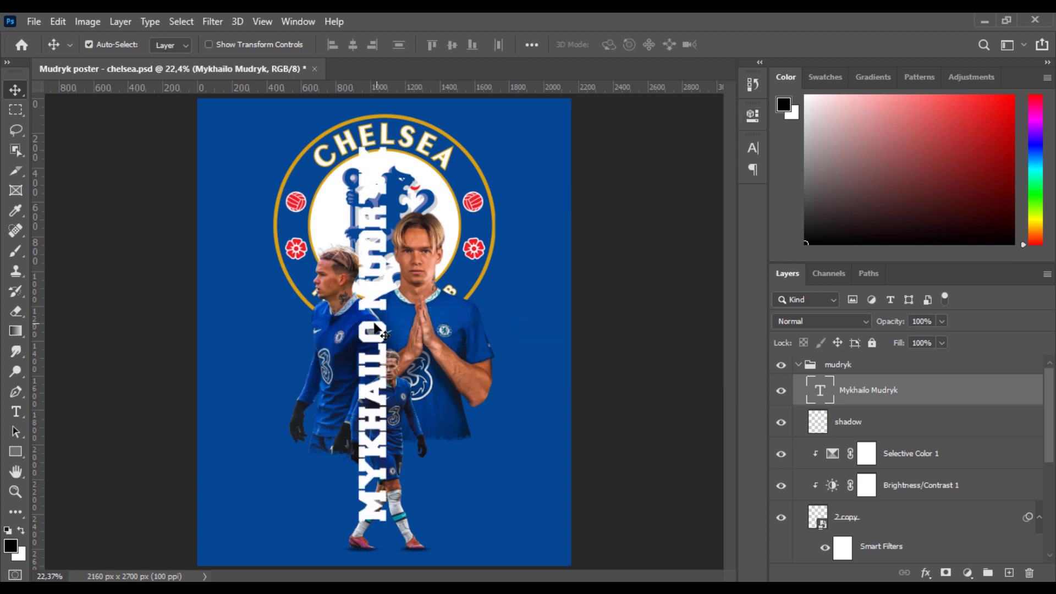
left_click_drag(377, 329, 238, 325)
key("ctrl+a")
left_click(452, 44)
key("ctrl+d")
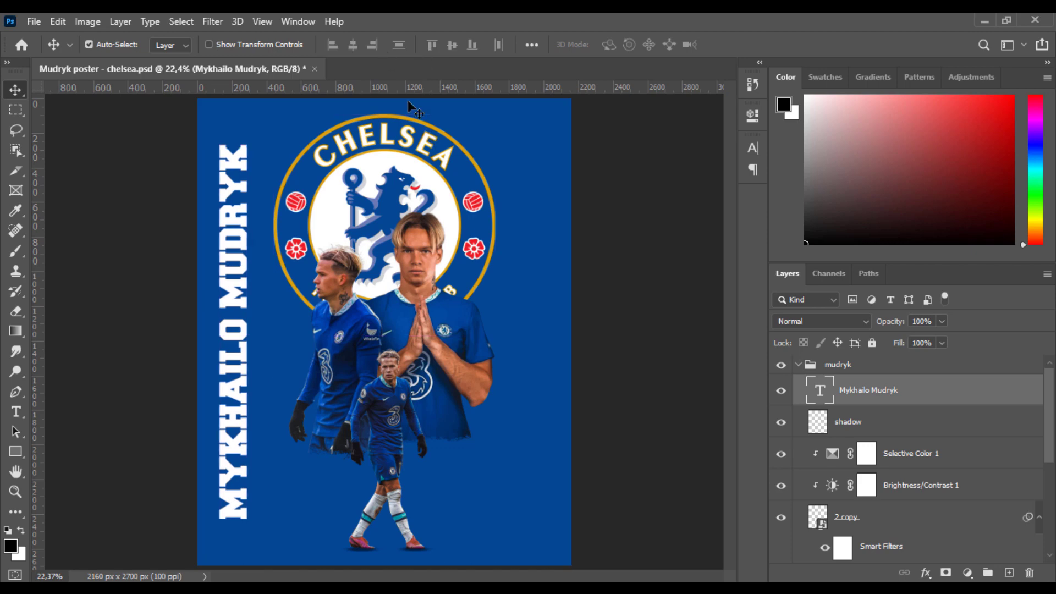
Add a '15' text layer and scale it up to a large size.
scroll(913, 467, "down", 5)
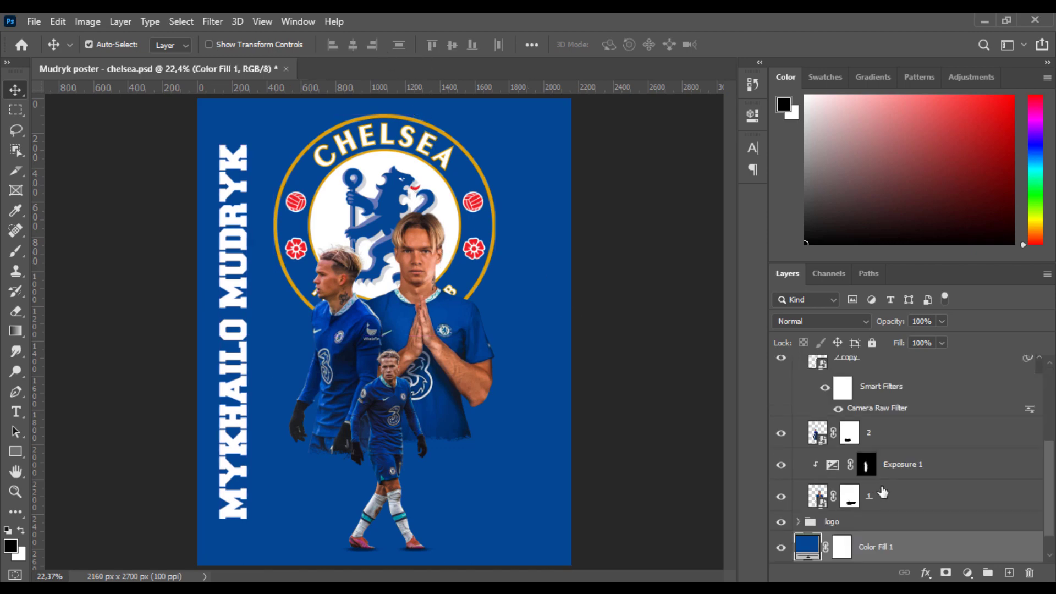
scroll(911, 477, "up", 3)
scroll(911, 478, "up", 2)
key("t")
left_click(444, 341)
type("15")
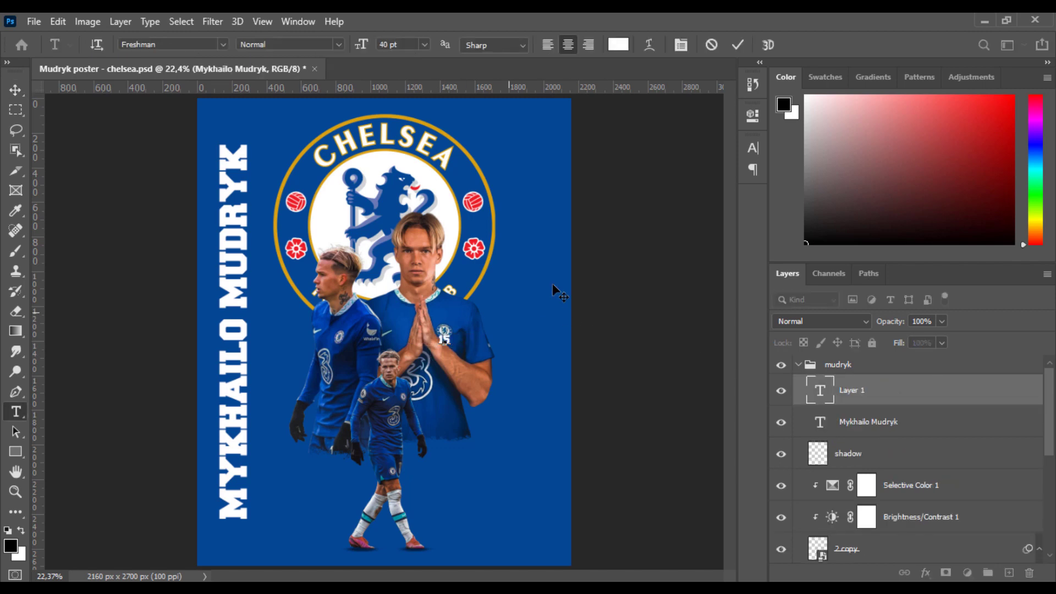
key("ctrl+Return")
key("ctrl+t")
mouse_move(450, 344)
left_mouse_down()
mouse_move(580, 451)
mouse_move(556, 374)
left_mouse_up()
left_click(765, 45)
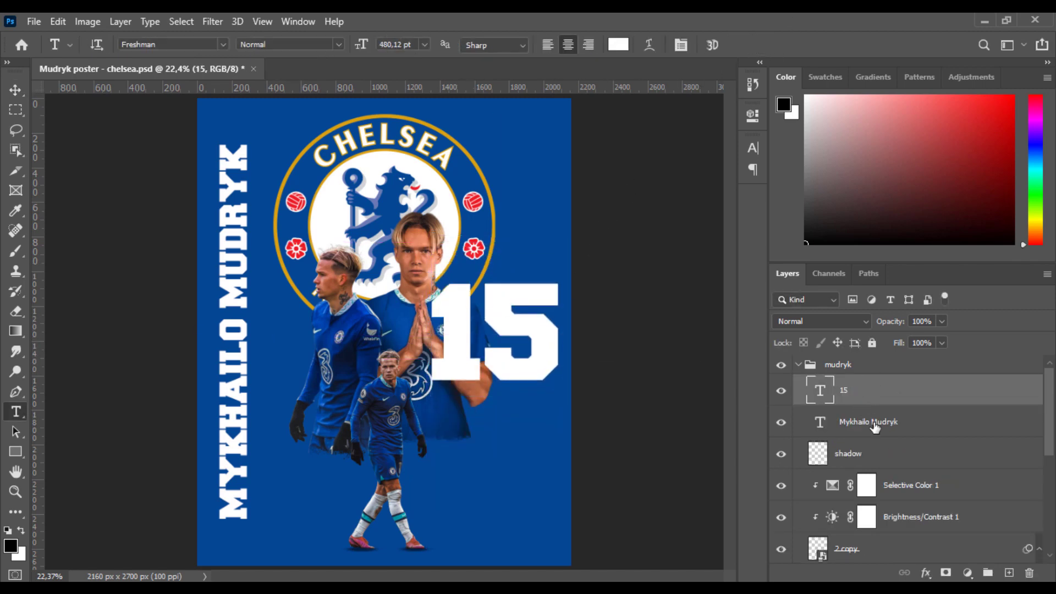
Place the 15 behind the players near the bottom, and add a left vertical guide.
left_click_drag(884, 398, 887, 482)
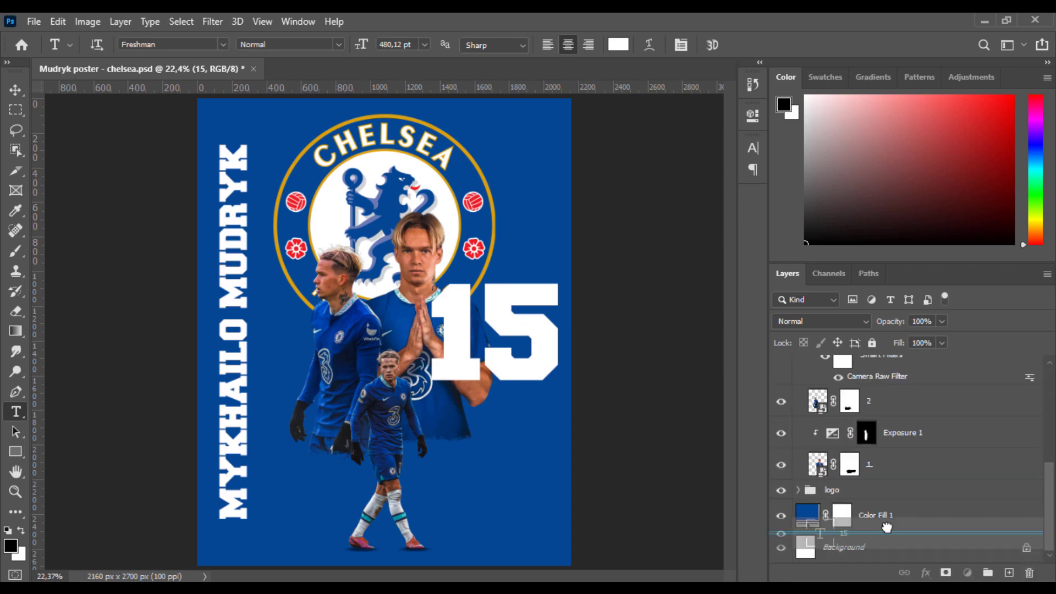
key("v")
left_click_drag(523, 329, 513, 475)
left_click_drag(35, 181, 231, 182)
Snap the name to the left guide, add a right-margin guide, and nudge the 15 onto it.
scroll(214, 188, "up", 5)
left_click_drag(271, 200, 273, 197)
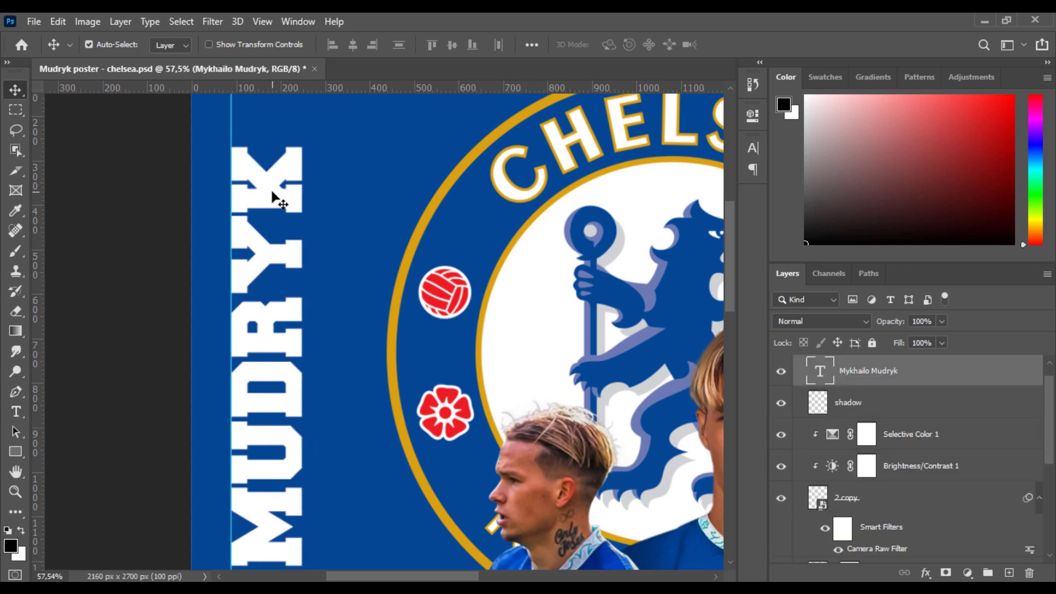
scroll(275, 199, "down", 3)
scroll(330, 220, "down", 2)
mouse_move(37, 249)
left_mouse_down()
mouse_move(562, 270)
mouse_move(539, 267)
left_mouse_up()
scroll(543, 276, "up", 3)
scroll(548, 271, "up", 2)
scroll(541, 269, "up", 2)
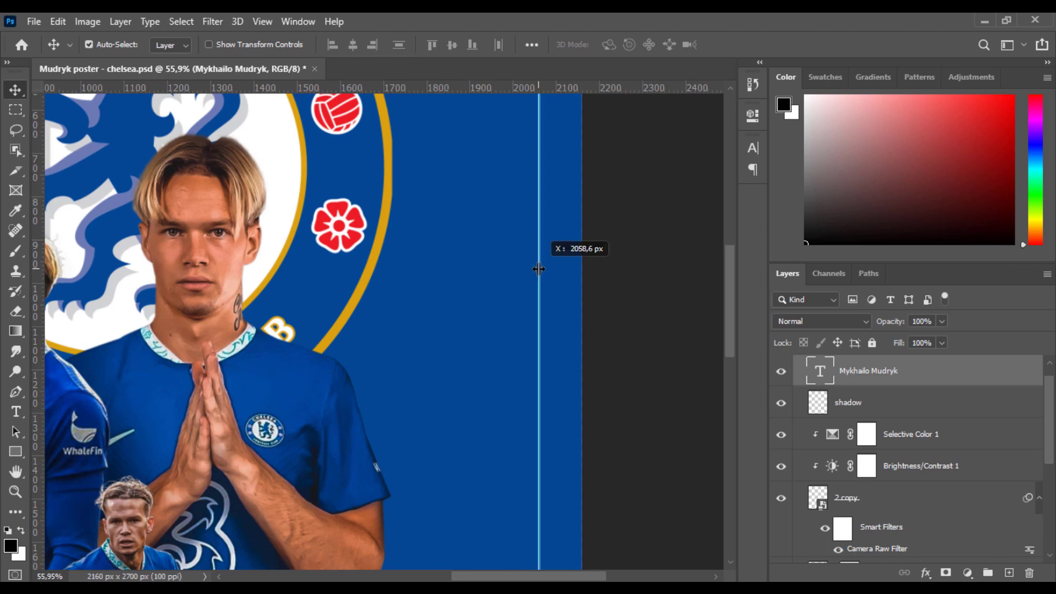
key("ctrl+0")
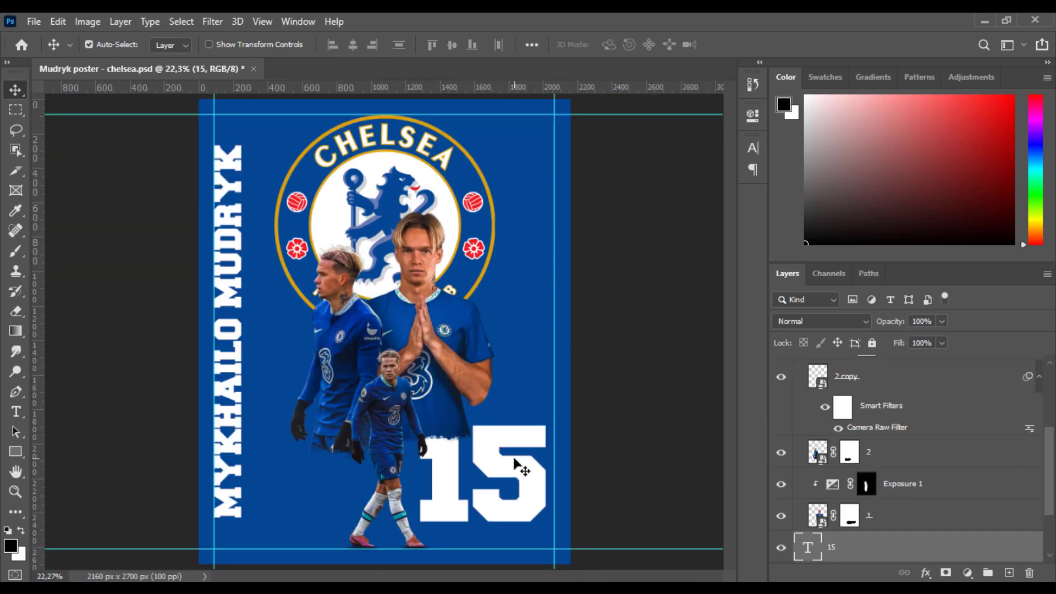
left_click_drag(506, 461, 514, 459)
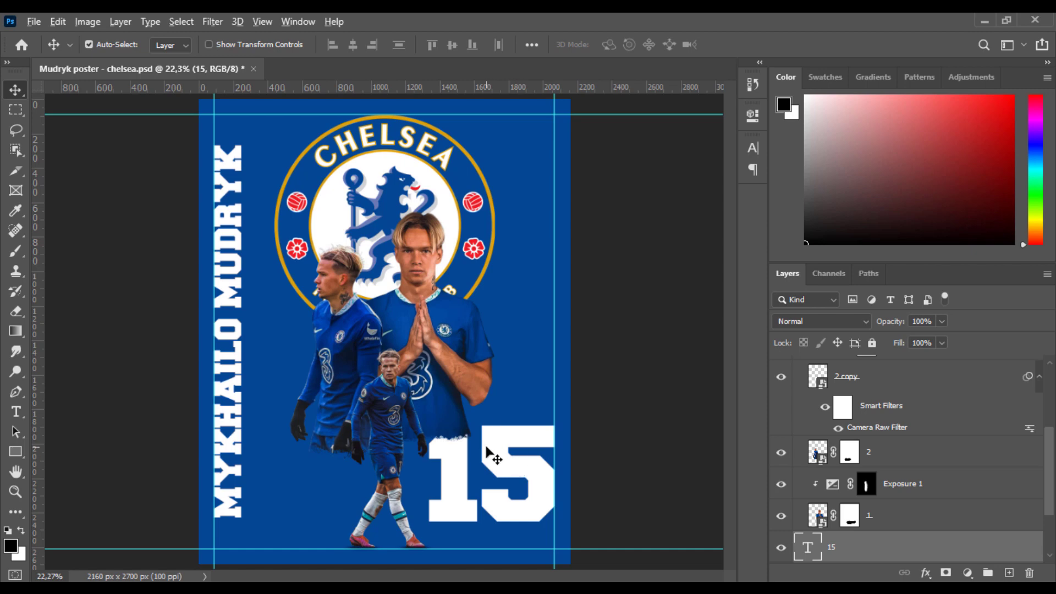
scroll(486, 451, "down", 1)
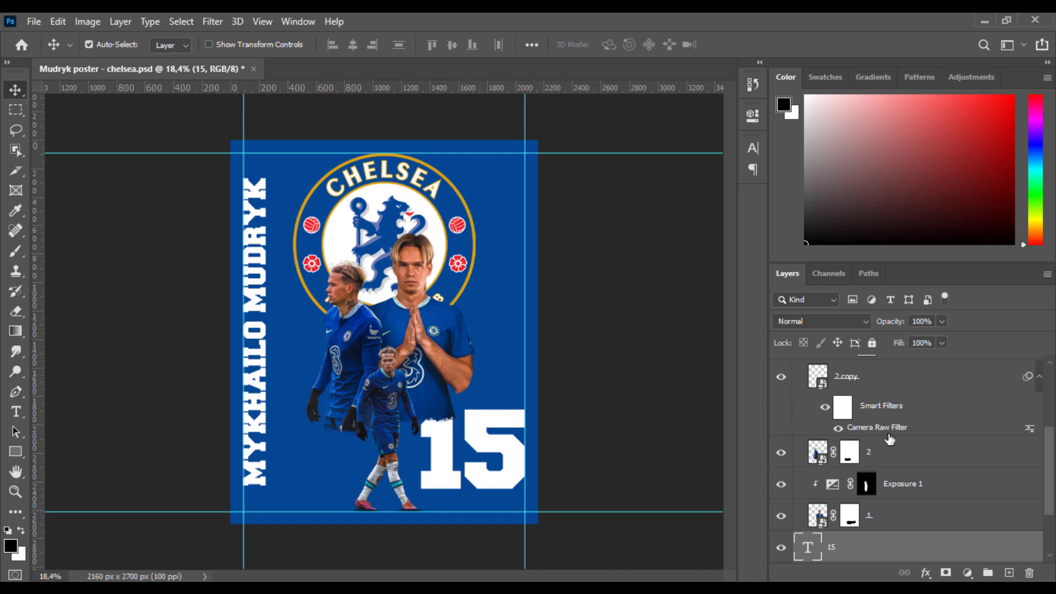
Enable a textured Bevel & Emboss in the 15's layer style.
double_click(903, 550)
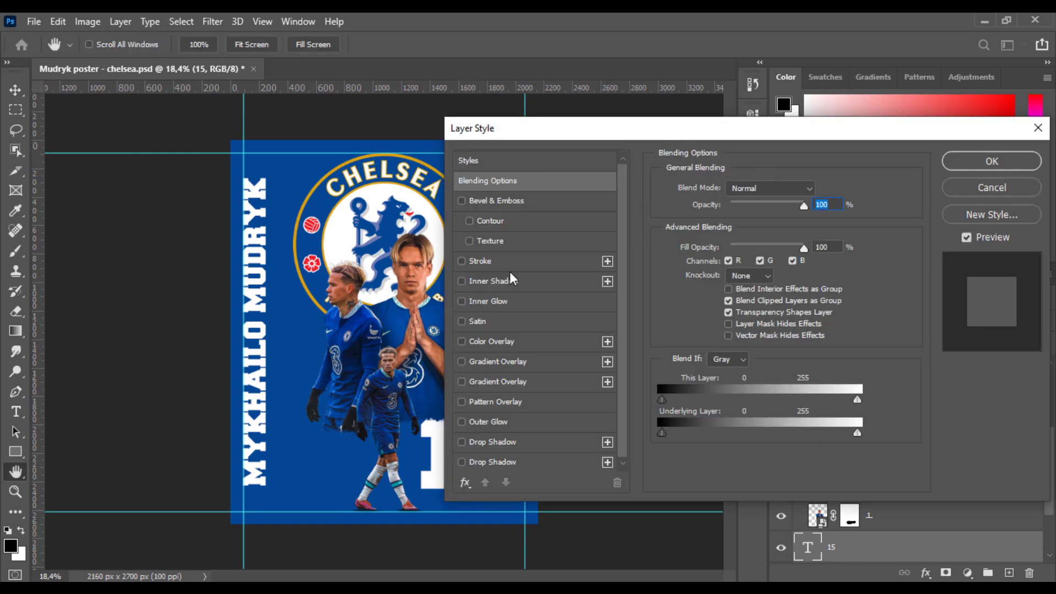
left_click(510, 241)
left_click_drag(571, 130, 670, 142)
left_click(815, 219)
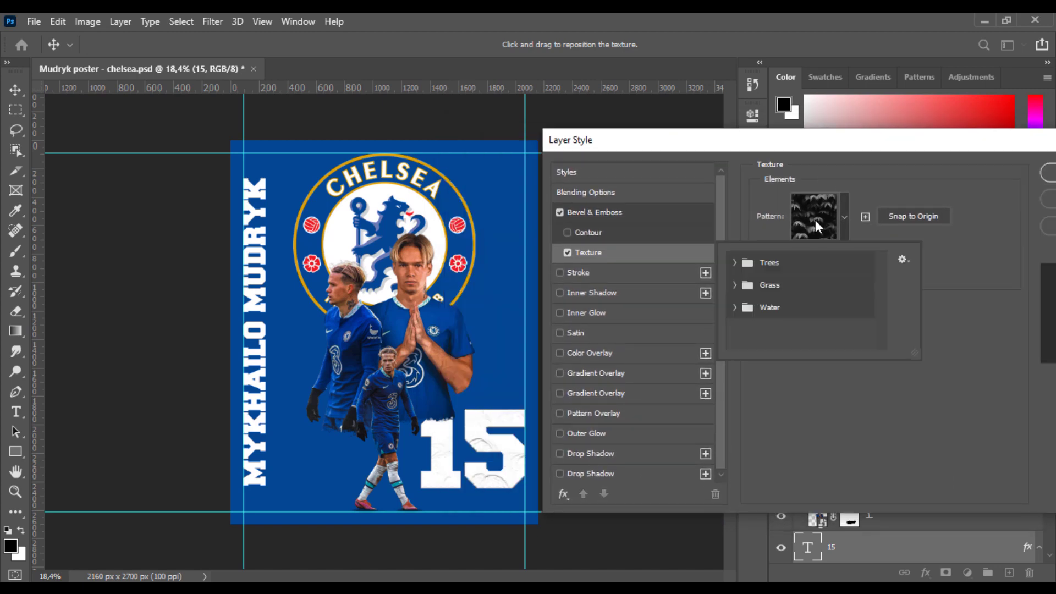
left_click(915, 212)
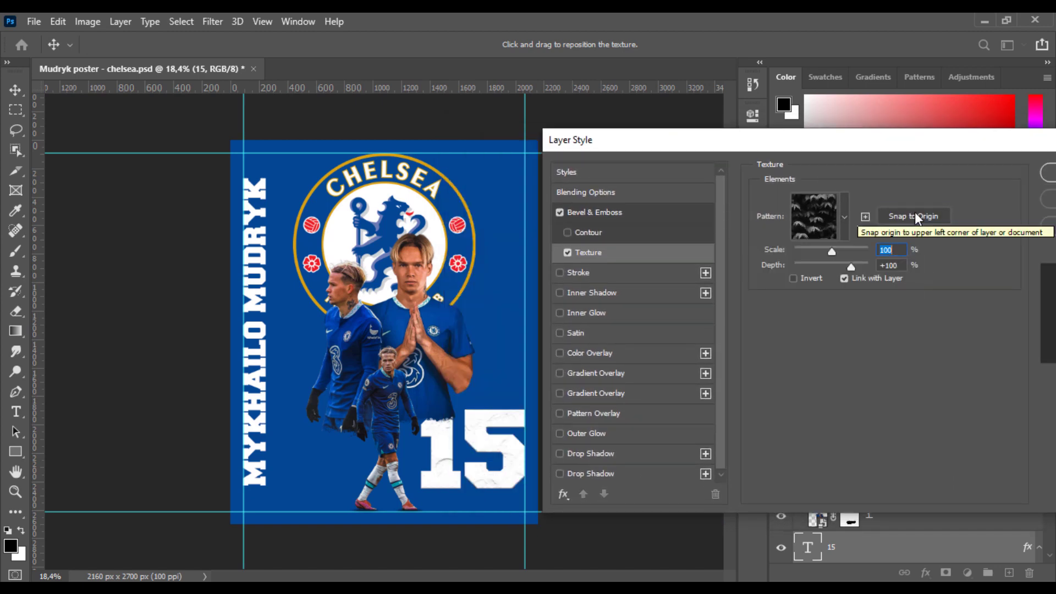
left_click(844, 217)
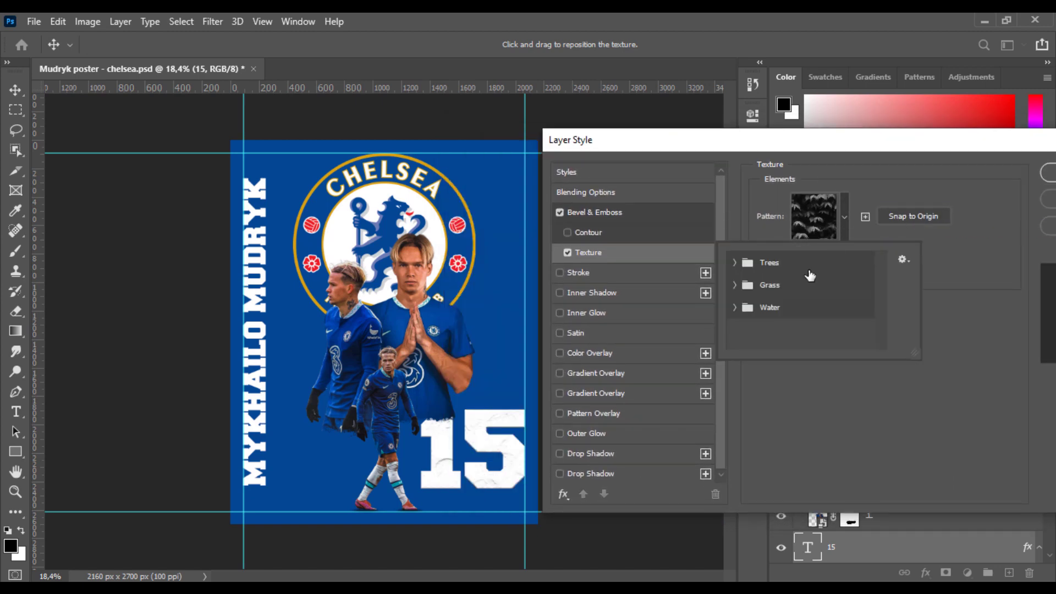
Compare Grass and Water patterns, keep the first Grass pattern with Contour off, and apply.
left_click(737, 307)
left_click(734, 307)
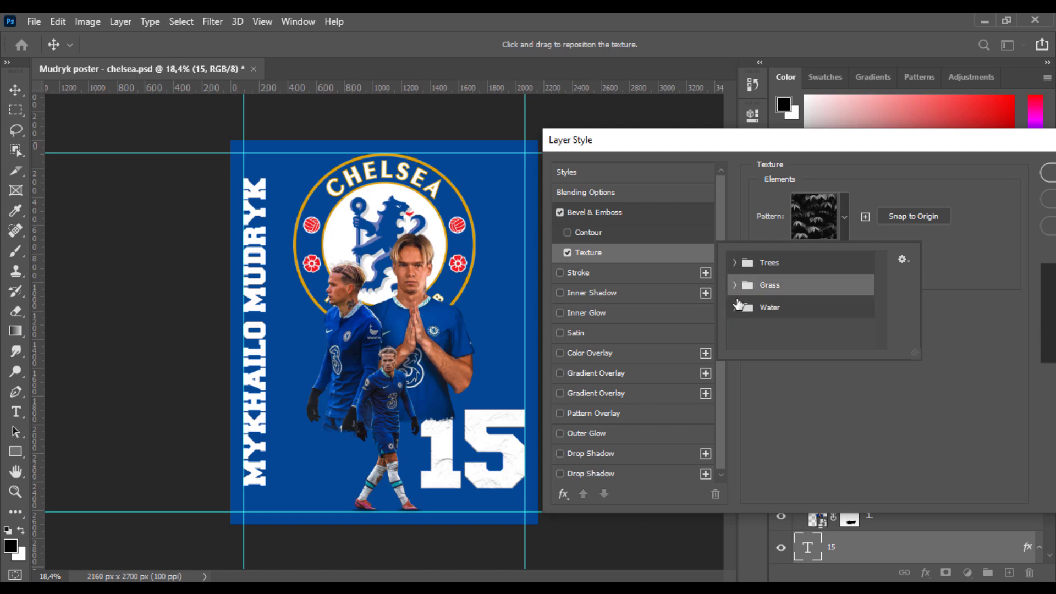
left_click(734, 285)
left_click(753, 308)
left_click(803, 310)
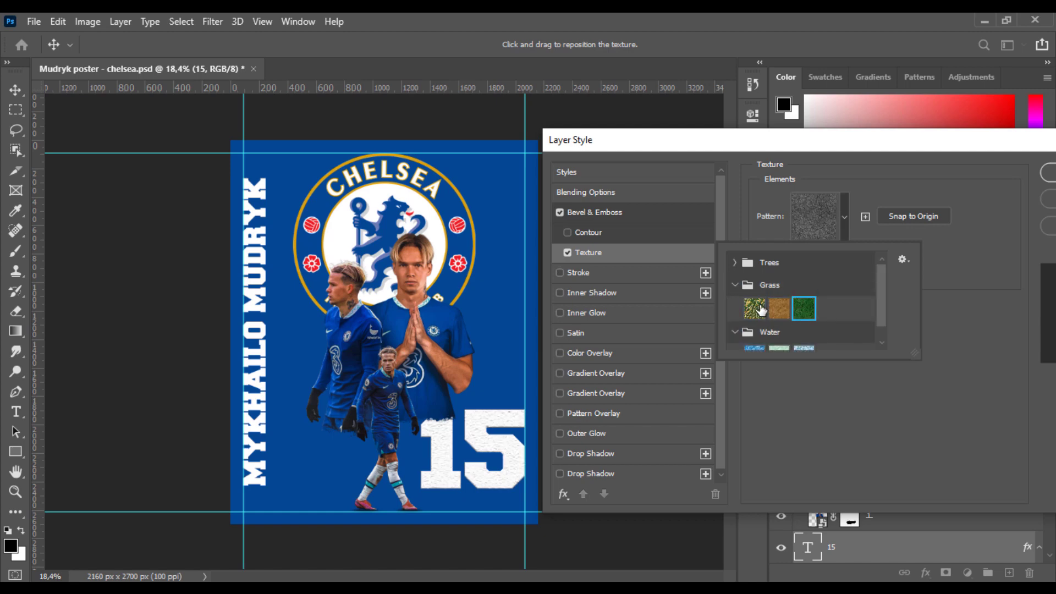
left_click(734, 285)
left_click(753, 332)
left_click(804, 333)
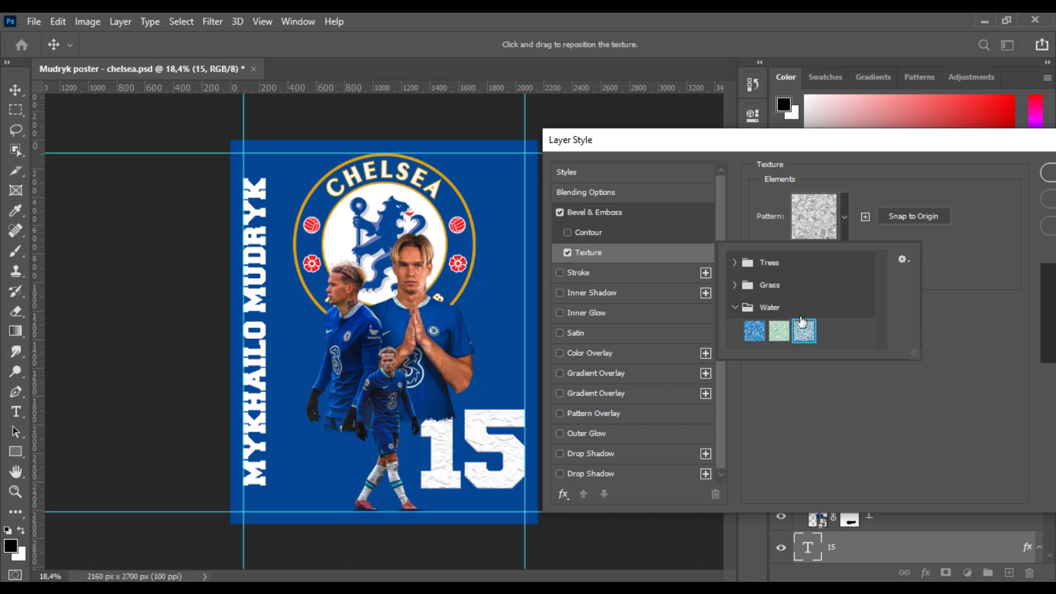
left_click(735, 285)
left_click(804, 309)
left_click(754, 309)
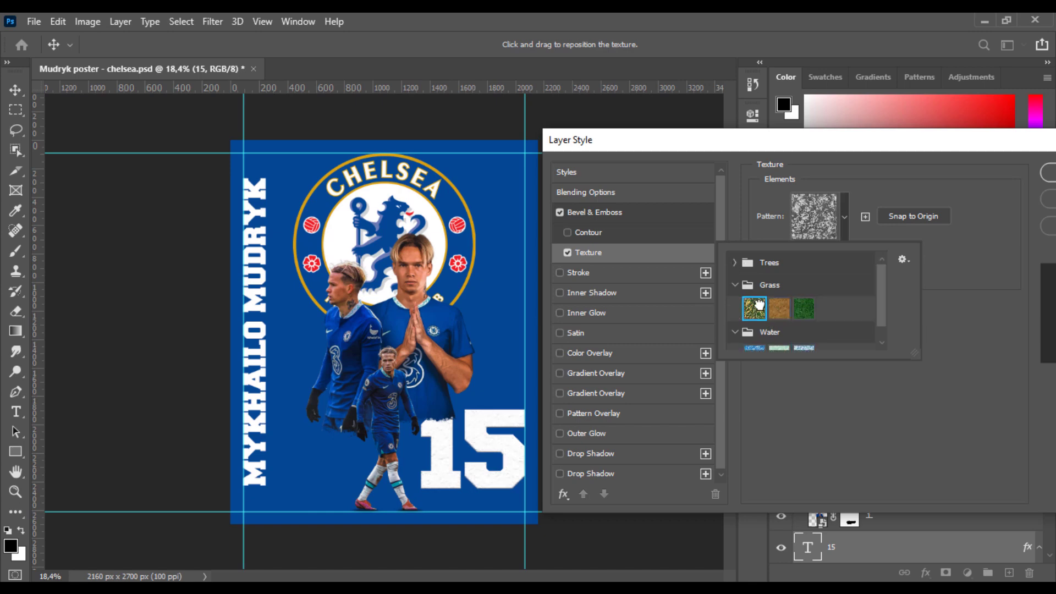
left_click(595, 232)
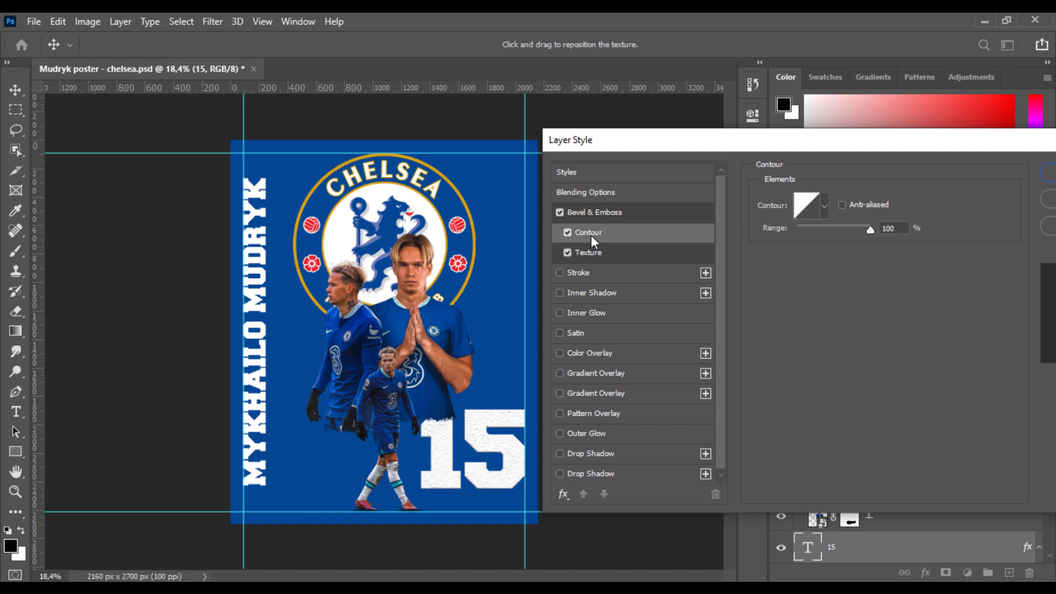
left_click(567, 233)
left_click(1046, 172)
Give the vertical name a textured Bevel & Emboss and move it out of its group.
scroll(942, 380, "up", 3)
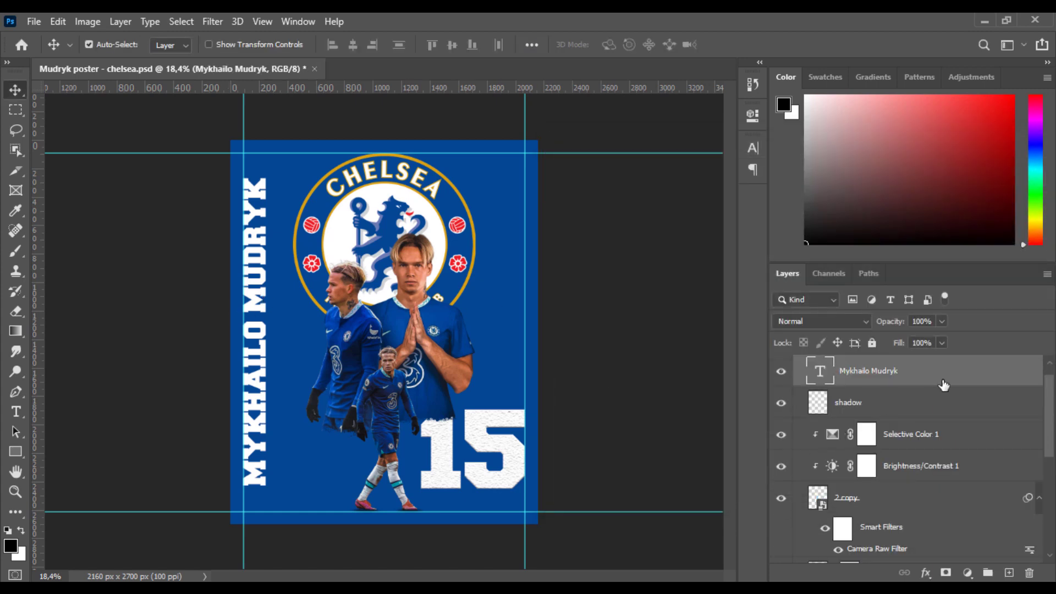
double_click(943, 374)
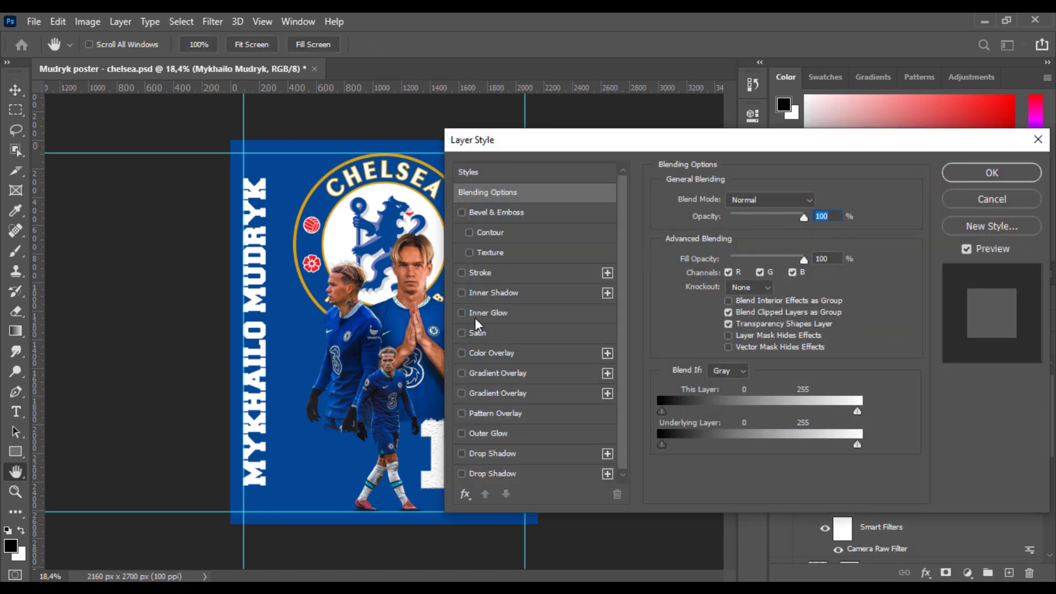
left_click(514, 251)
scroll(515, 405, "down", 1)
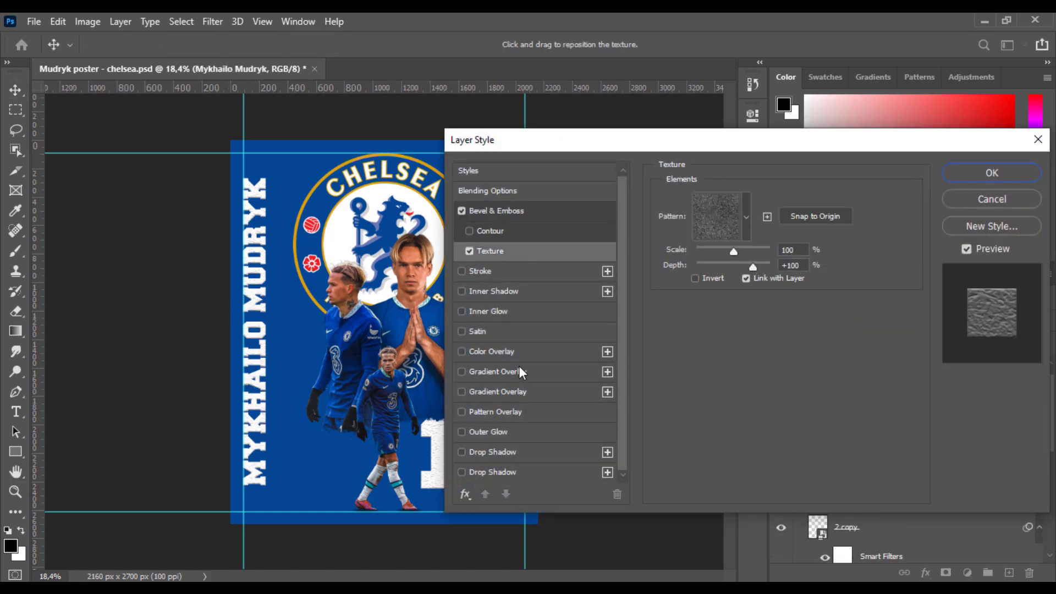
left_click(987, 183)
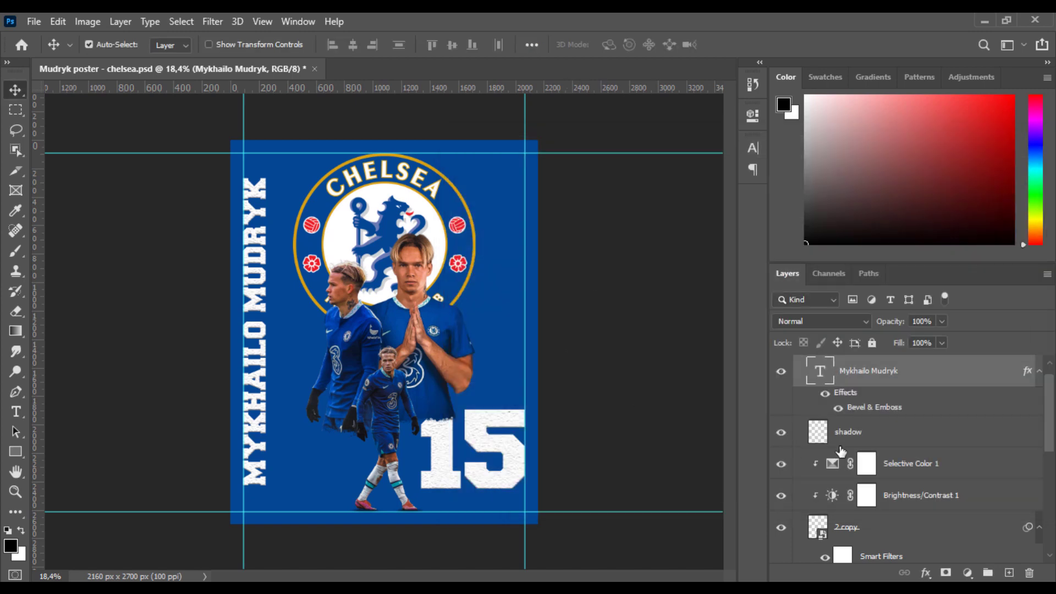
scroll(840, 451, "up", 1)
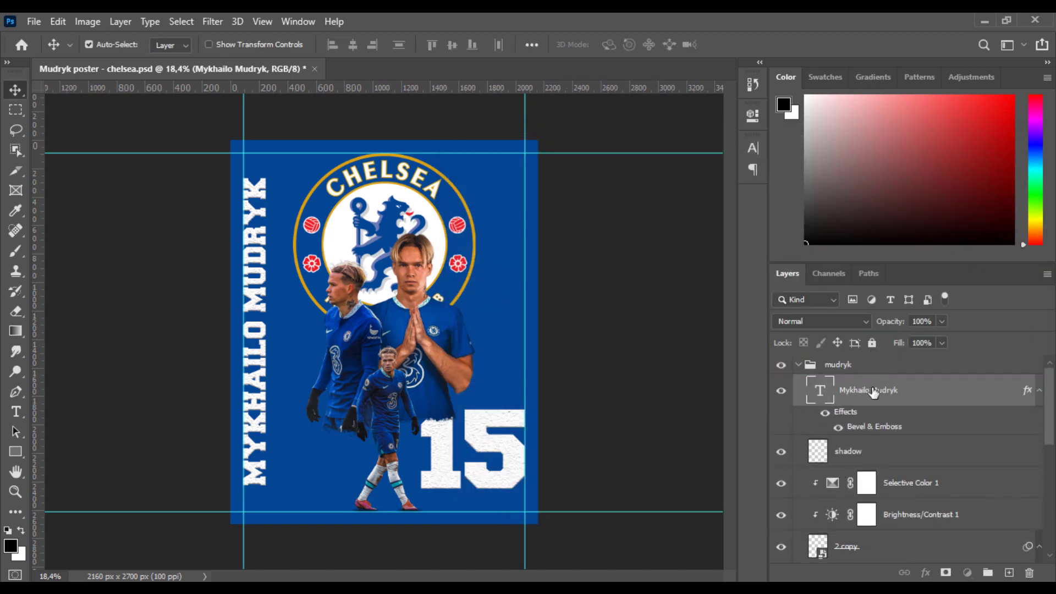
left_click_drag(875, 391, 874, 360)
Group the five texture images into a 'texture' group and hide the upper four.
left_click(798, 425)
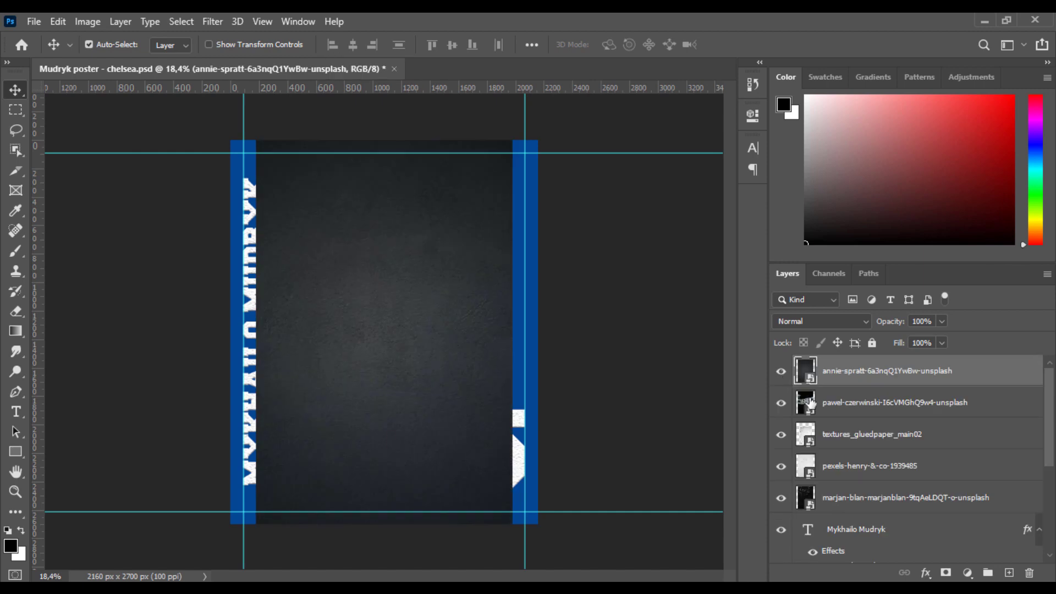
left_click(852, 495, "shift")
left_click(987, 573)
double_click(851, 363)
type("texture")
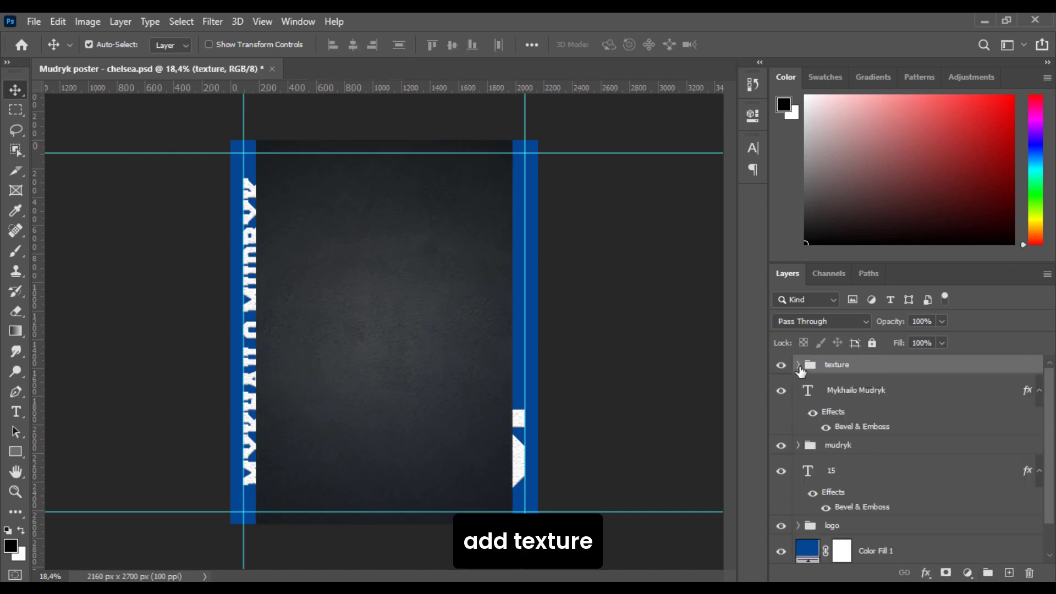
left_click(798, 364)
left_click_drag(781, 390, 780, 485)
Delete the crumpled black texture layer and show the light paper texture.
left_click(799, 520)
left_click(820, 321)
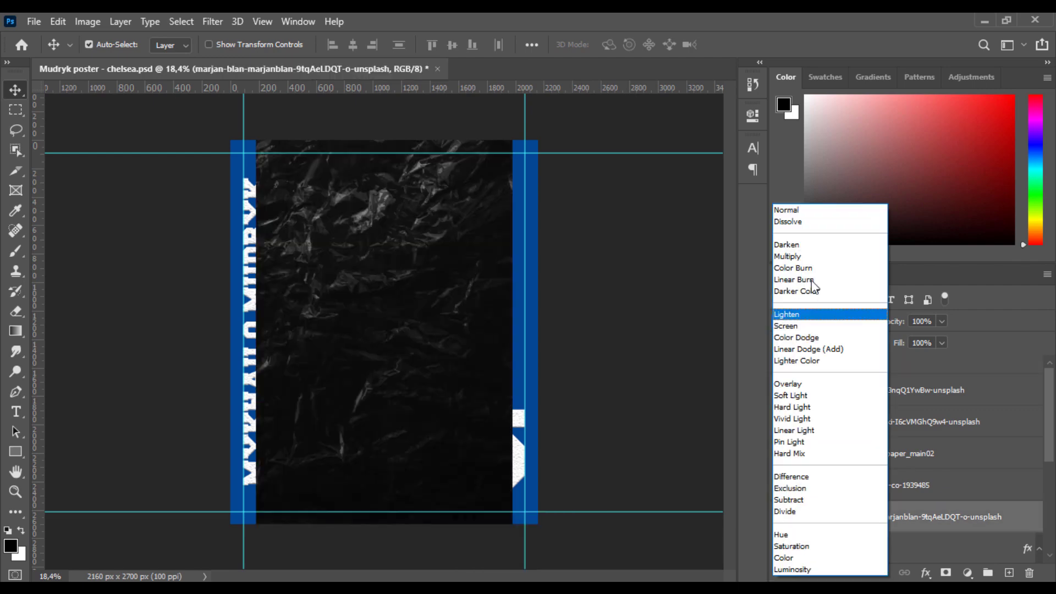
key("Escape")
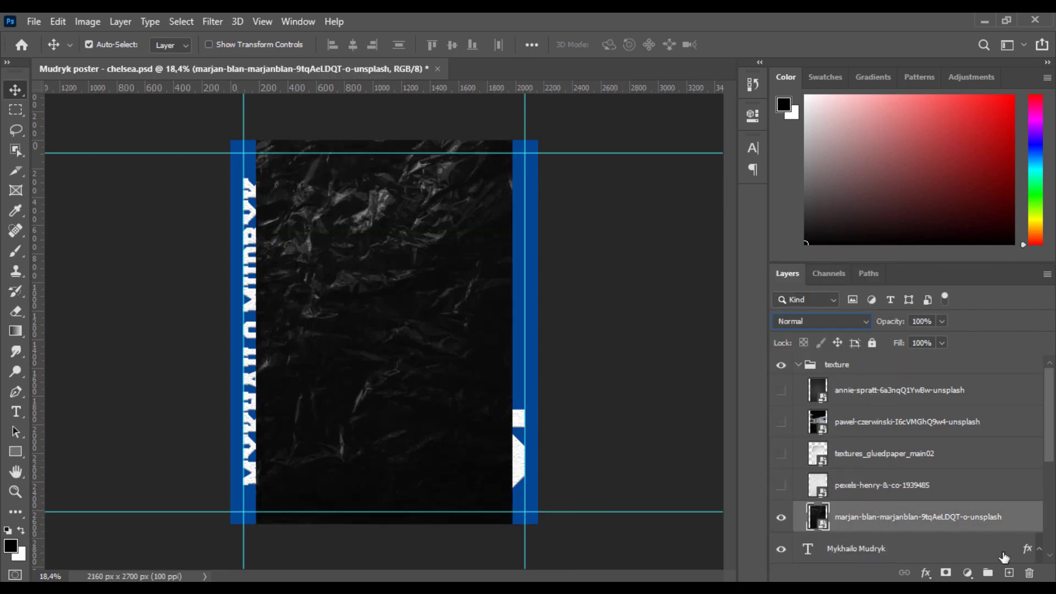
left_click(1029, 572)
left_click(780, 485)
Stretch the pexels paper texture to fill the canvas and blend it with Multiply.
key("ctrl+t")
left_click_drag(532, 331, 538, 331)
mouse_move(258, 331)
left_mouse_down()
mouse_move(245, 301)
mouse_move(230, 332)
left_mouse_up()
left_click_drag(393, 535, 384, 524)
left_click_drag(384, 132, 384, 140)
left_click(739, 44)
left_click(821, 321)
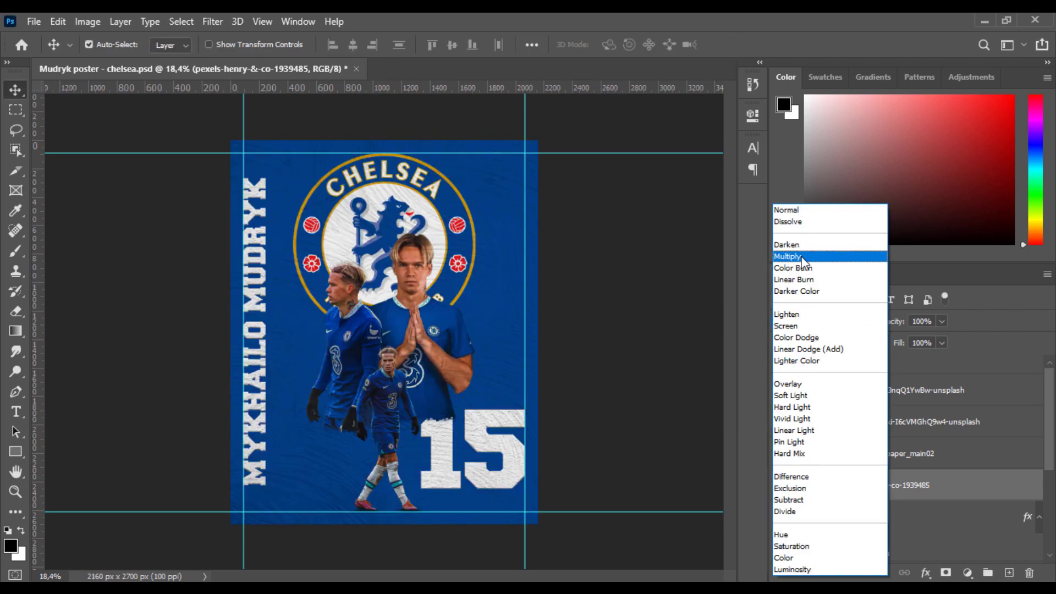
left_click(803, 259)
Show the glued-paper texture and stretch it to cover the whole poster.
left_click(784, 459)
left_click(879, 453)
key("ctrl+t")
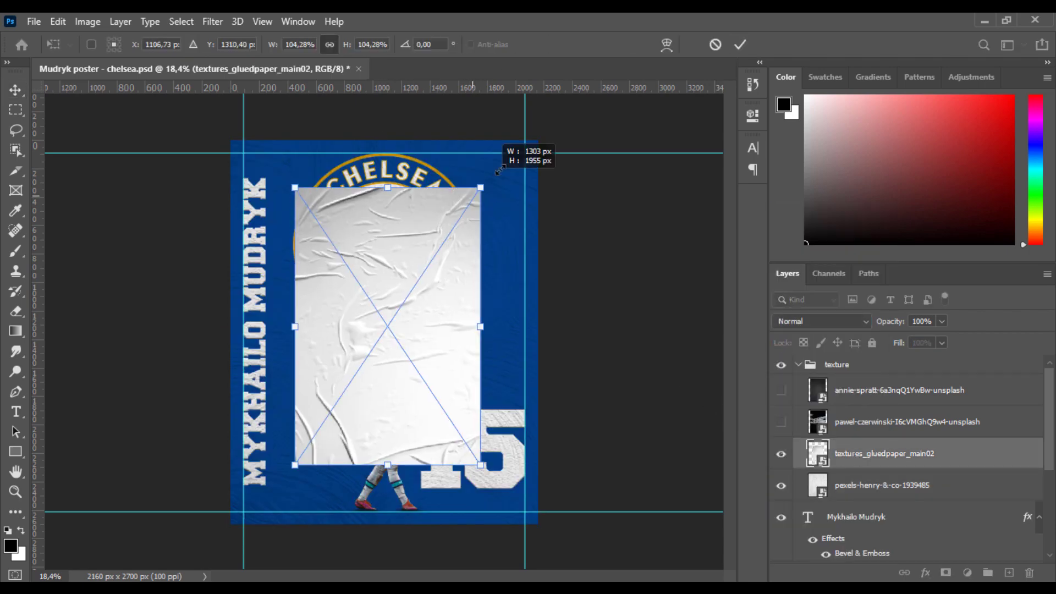
left_click_drag(475, 198, 537, 141)
left_click_drag(537, 465, 537, 504)
left_click_drag(295, 505, 231, 523)
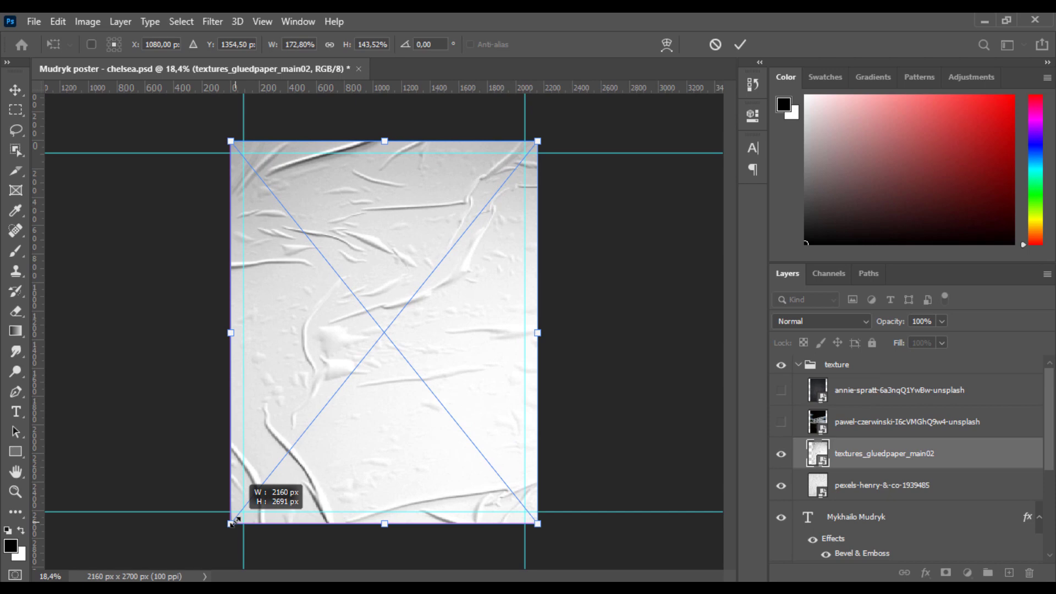
left_click(740, 45)
Preview blend modes, then show and transform the pawel-czerwinski texture.
left_click(819, 321)
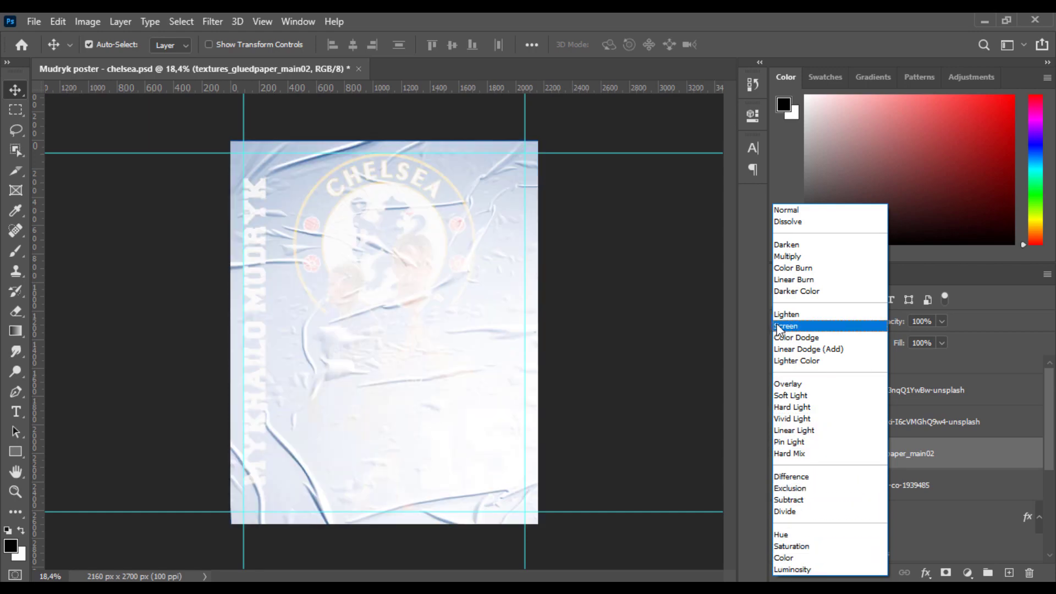
key("Escape")
left_click(781, 421)
left_click(880, 421)
key("ctrl+t")
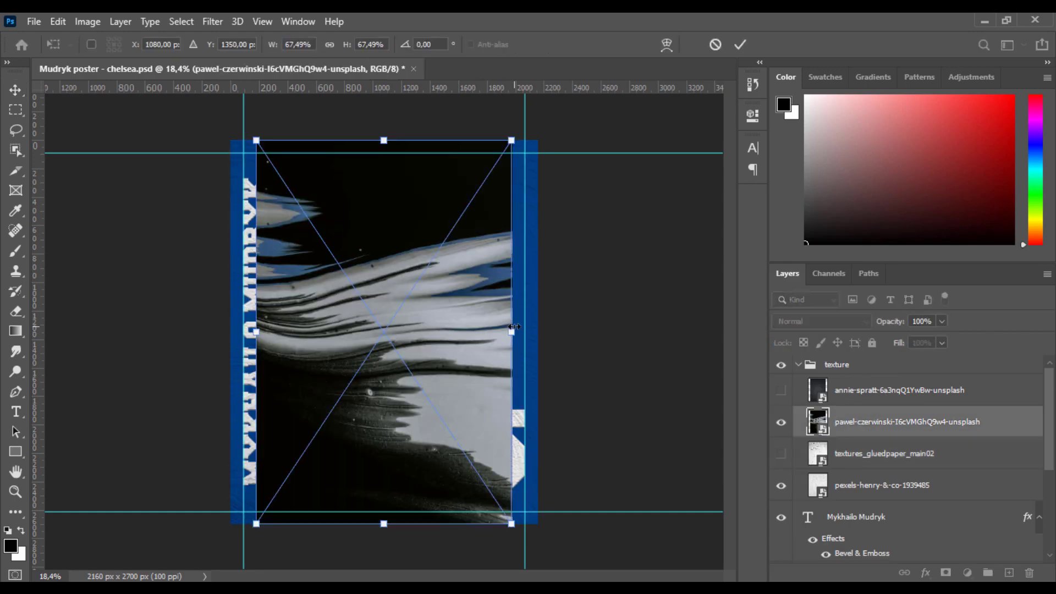
key("Return")
left_click(820, 321)
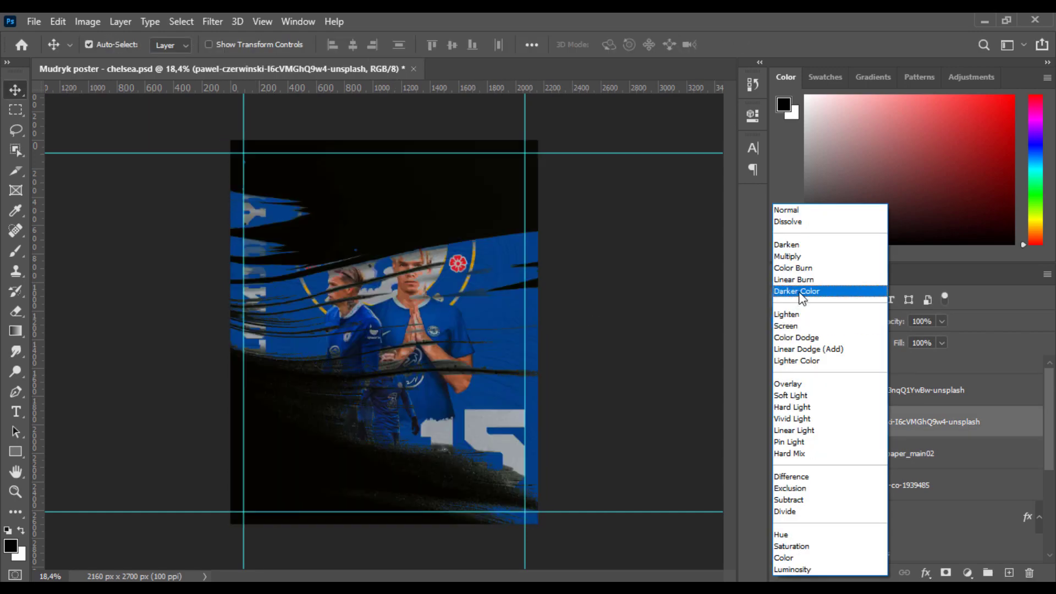
Try blend modes on the annie-spratt texture, then delete the unused texture layers.
left_click(803, 407)
left_click(935, 390)
left_click(824, 321)
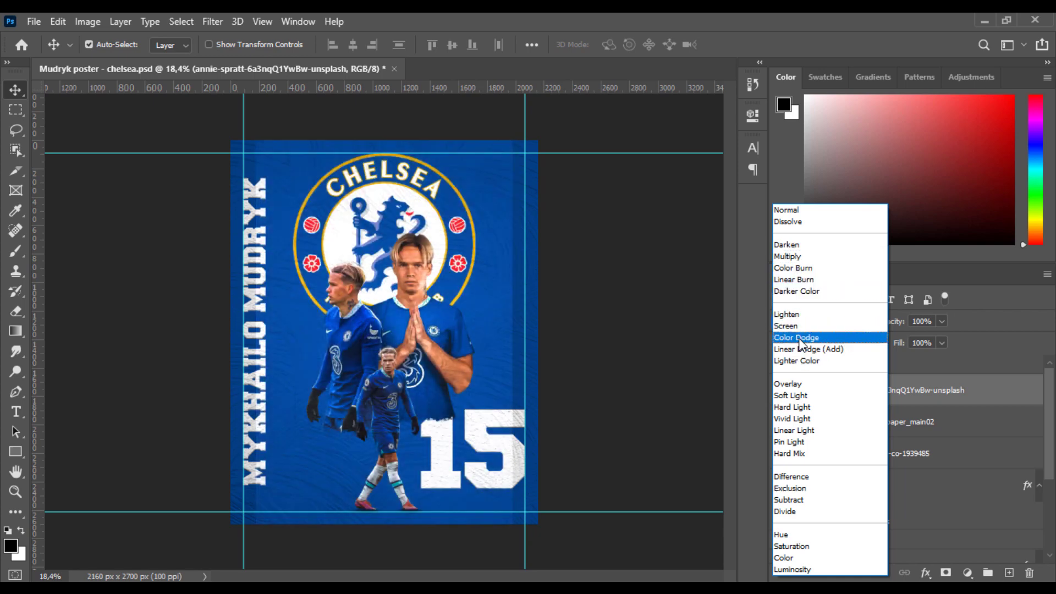
key("Escape")
key("Delete")
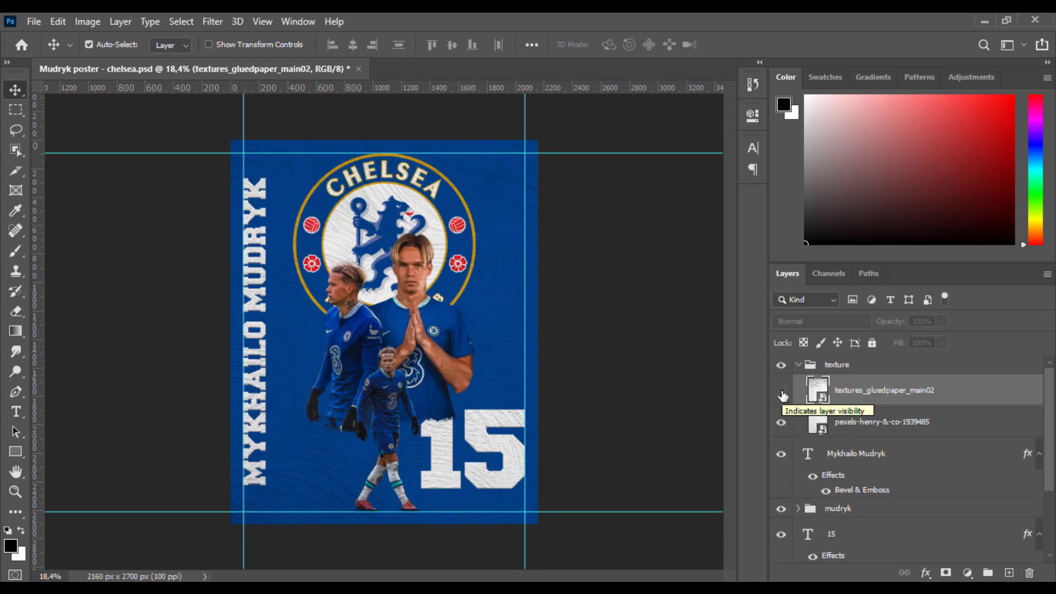
Hide the glued-paper texture, rename the texture layer to 1, mask it, and pick a large soft round brush.
left_click(782, 396)
double_click(881, 422)
type("1")
type("2")
left_click(945, 572)
key("b")
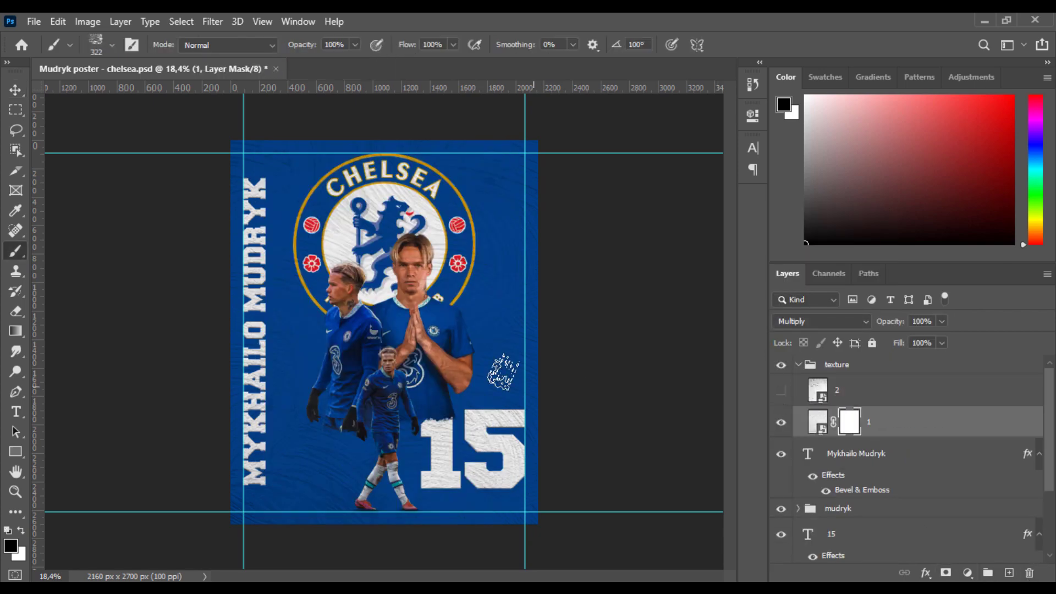
right_click(545, 429)
left_click(583, 489)
key("Return")
Paint texture 1's mask black over the players' heads, faces, bodies, arms and hands.
left_click(409, 258)
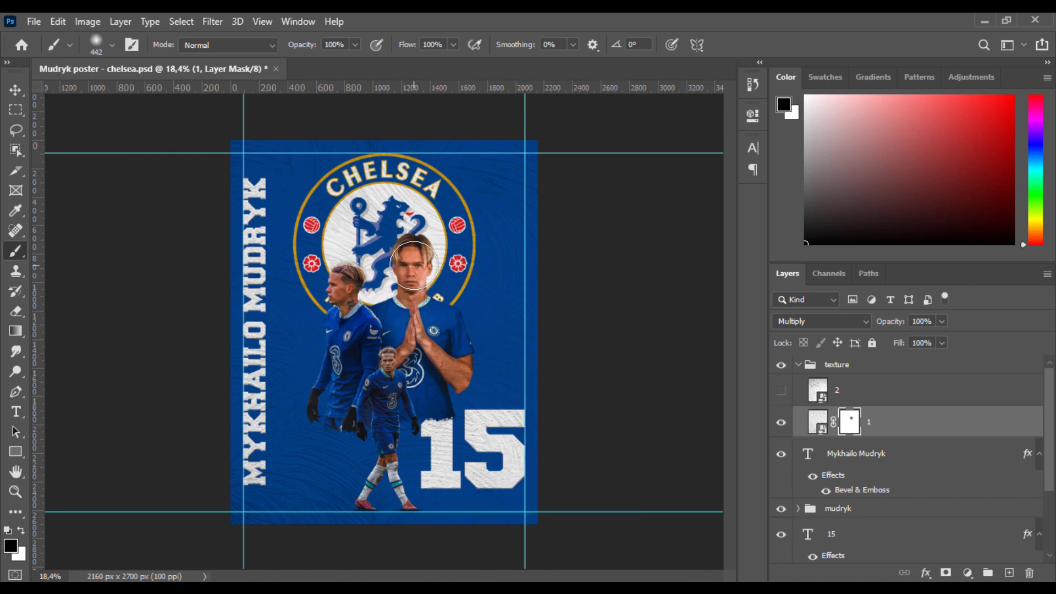
left_click(342, 285)
left_click_drag(357, 343, 393, 417)
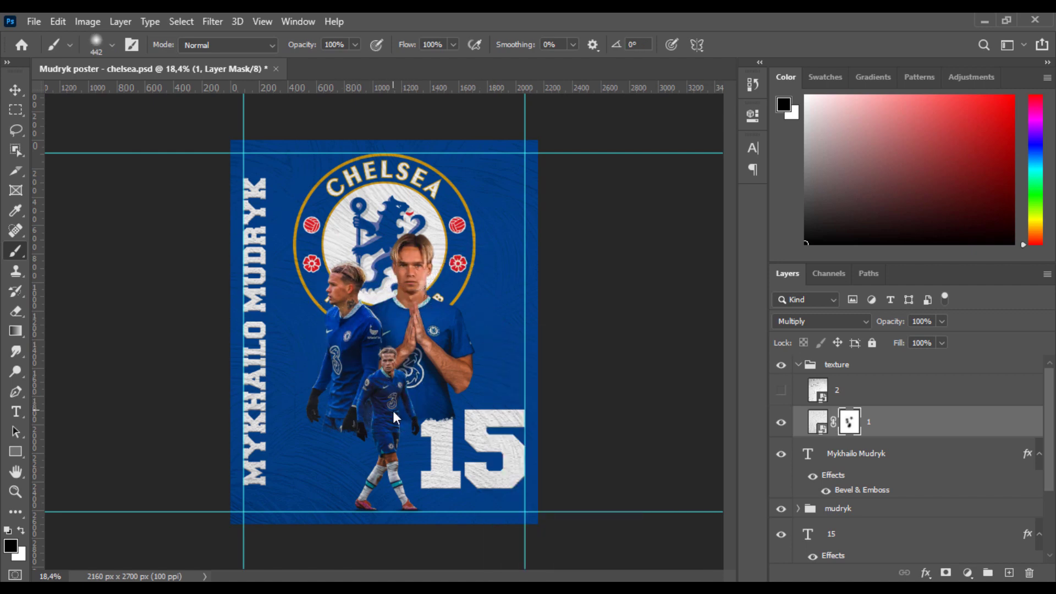
left_click_drag(420, 343, 448, 366)
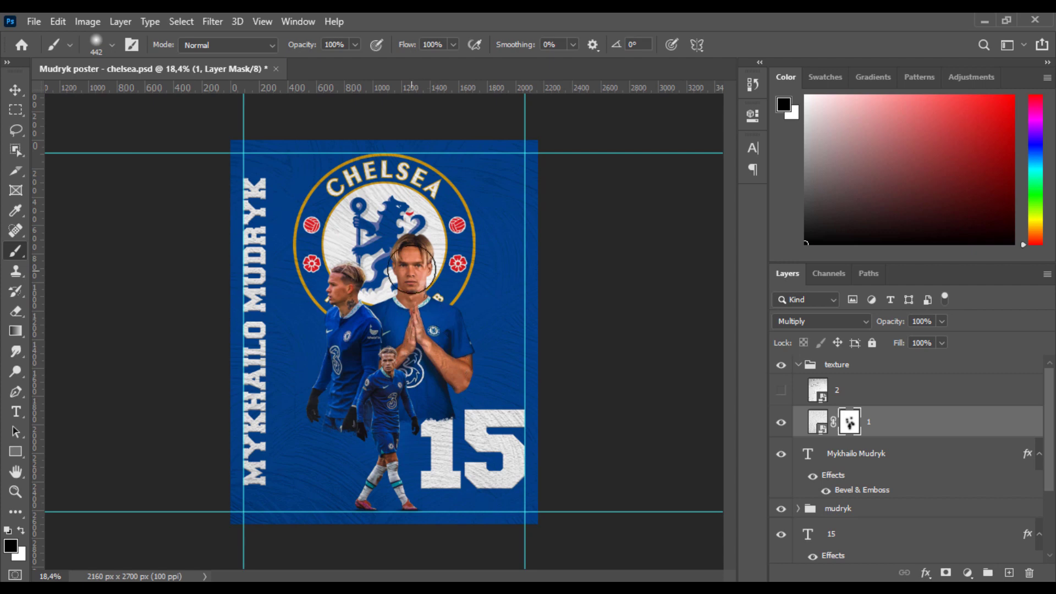
mouse_move(411, 269)
left_mouse_down()
mouse_move(394, 357)
mouse_move(346, 324)
mouse_move(371, 414)
mouse_move(407, 340)
left_mouse_up()
Show texture layer 2 in Multiply mode, mask it off the crest, and save the poster.
left_click(782, 392)
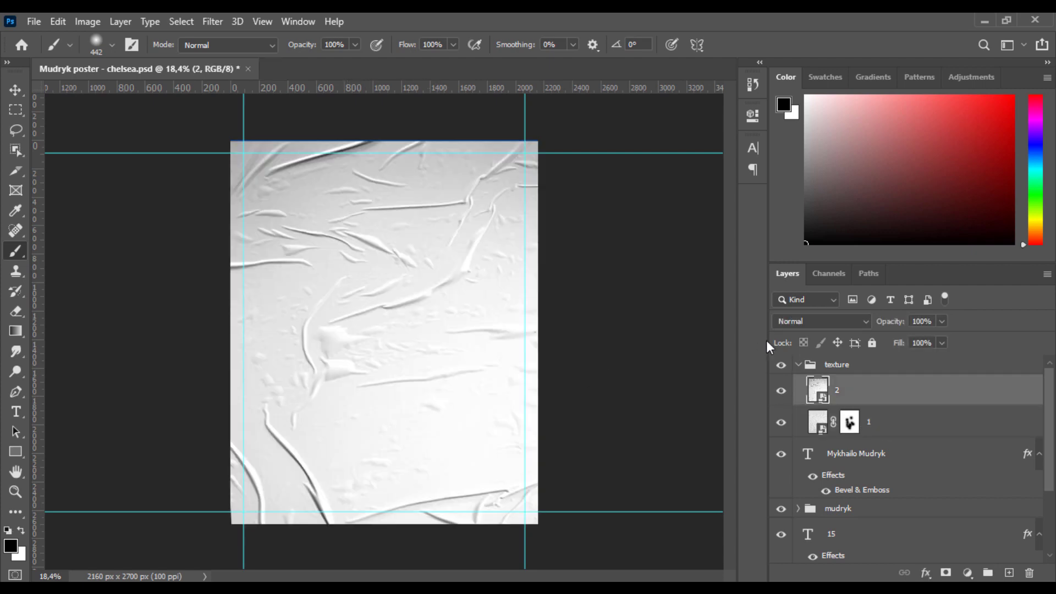
left_click(789, 321)
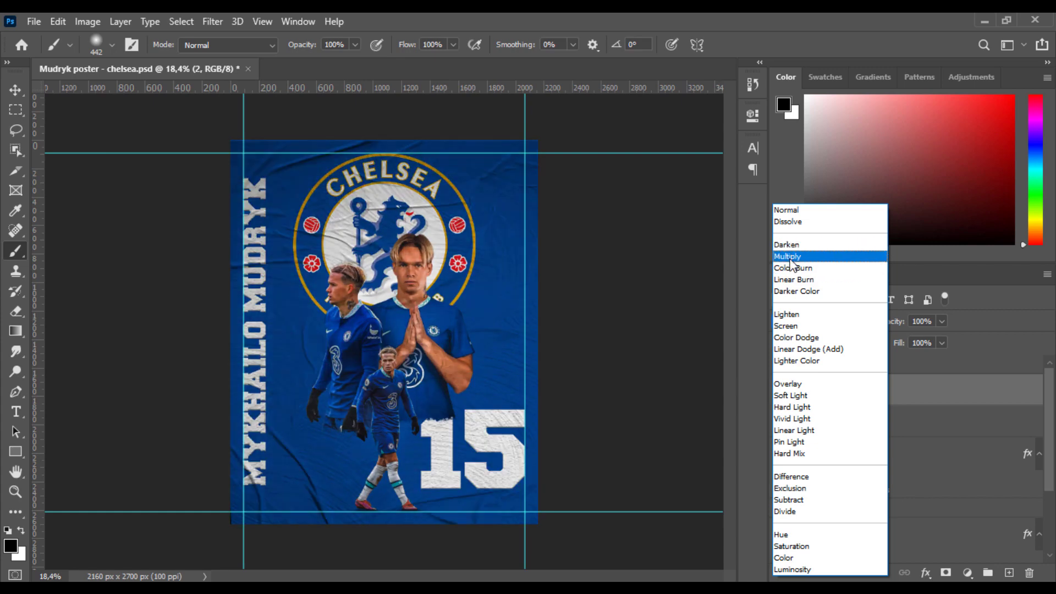
left_click(790, 257)
left_click(849, 390)
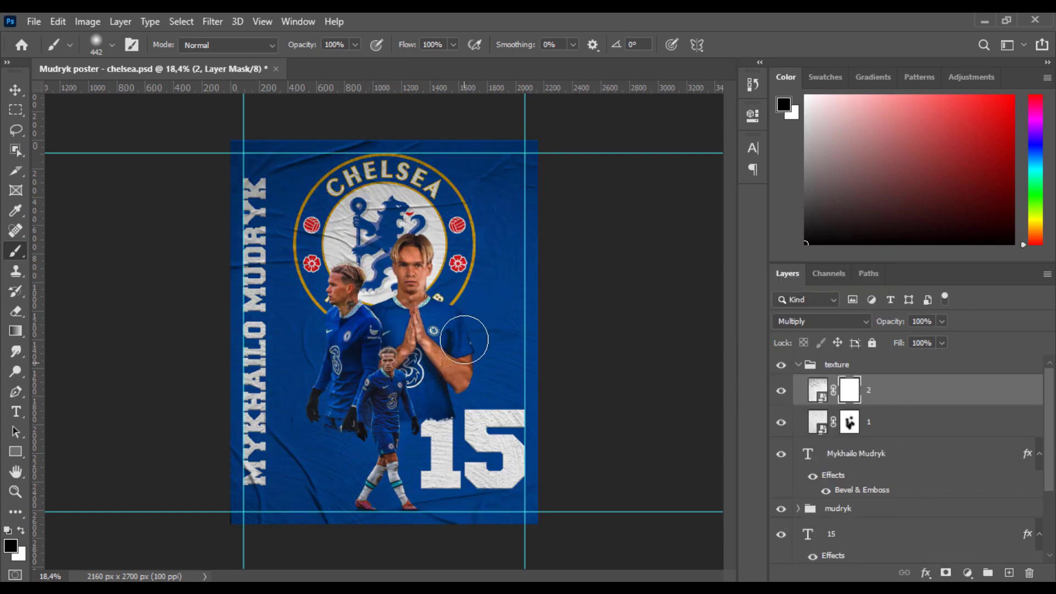
left_click_drag(317, 253, 396, 336)
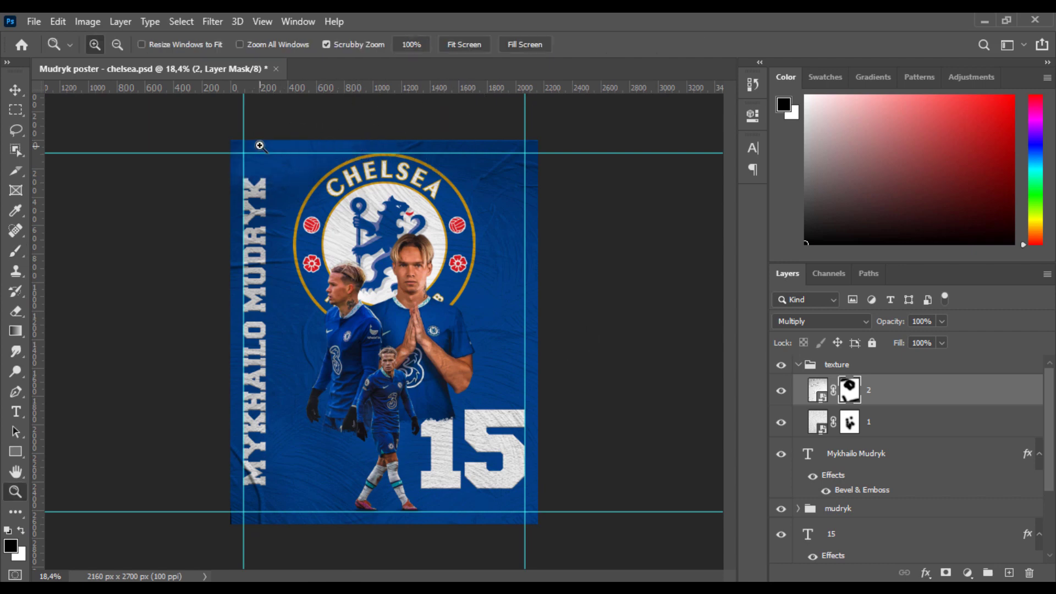
key("x")
key("ctrl+s")
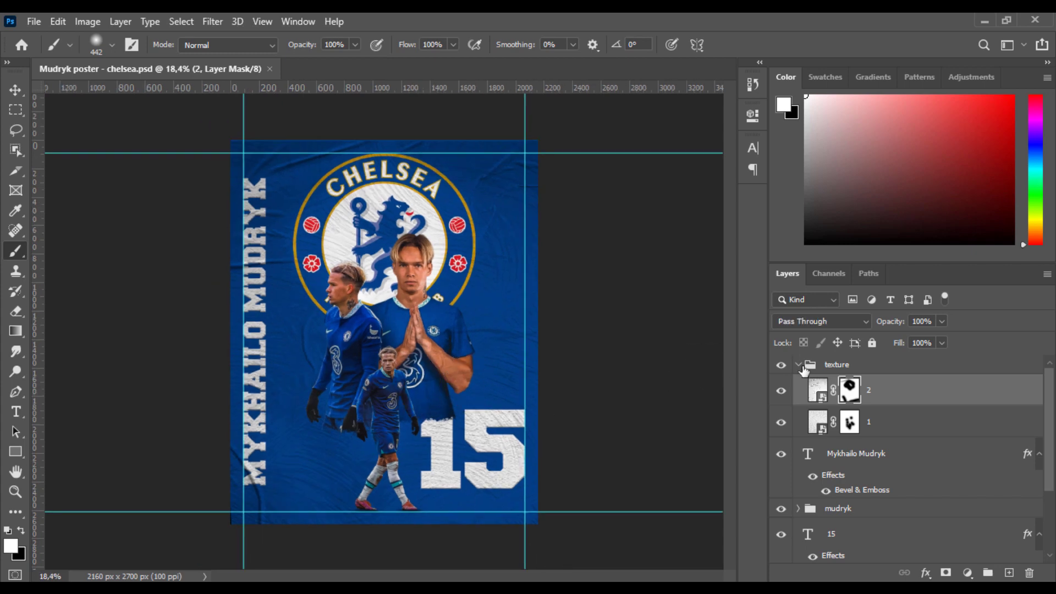
Group all the poster layers into a group named edit.
left_click(800, 365)
left_click(987, 573)
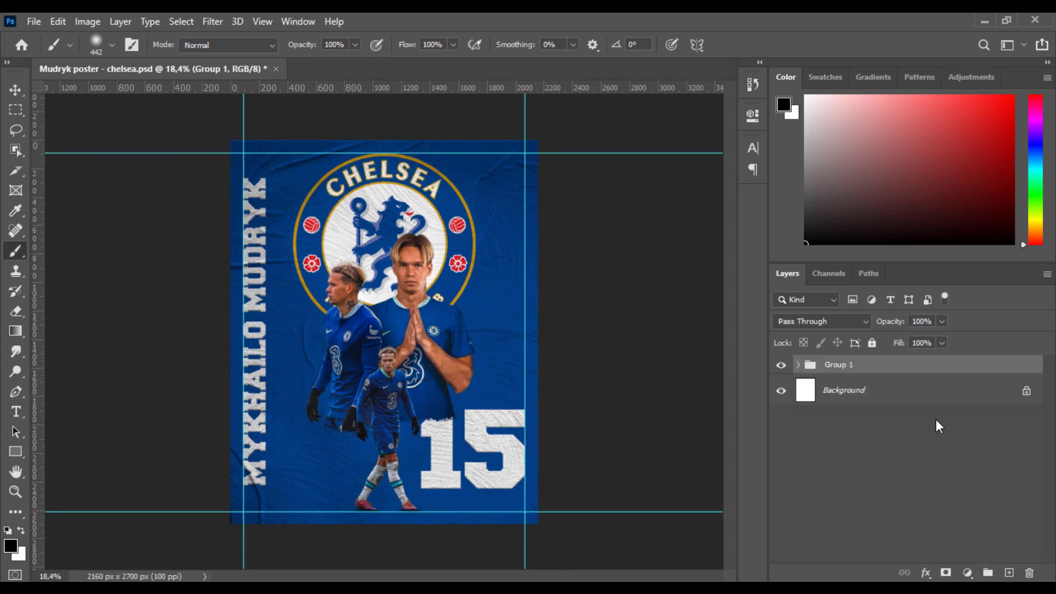
double_click(839, 364)
type("edit")
key("Return")
Stamp a merged Layer 1, hide the edit group, and convert Layer 1 to a smart object.
key("ctrl+shift+alt+e")
left_click(781, 396)
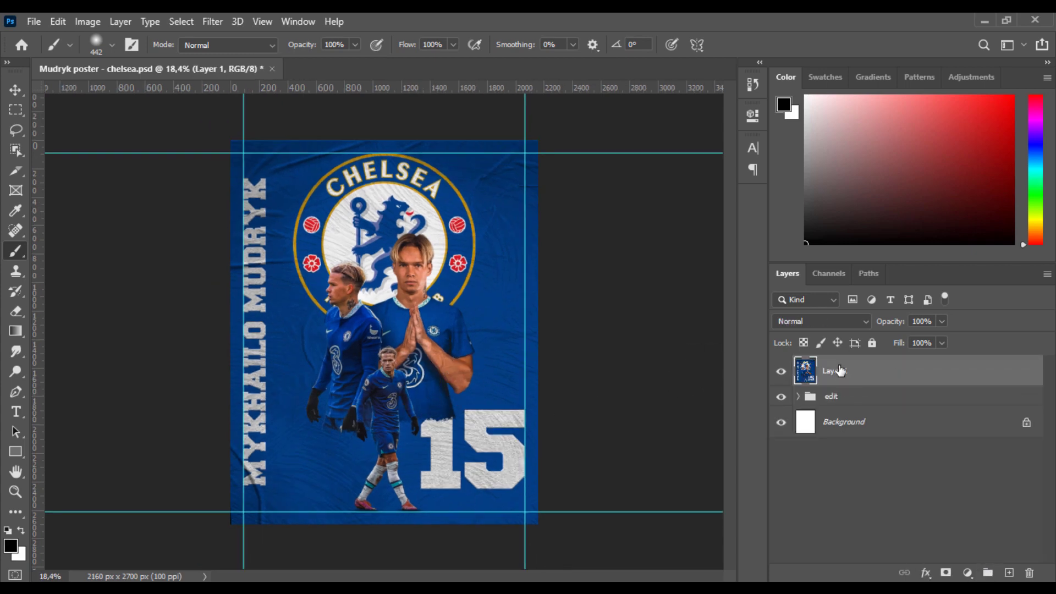
right_click(841, 371)
left_click(907, 226)
scroll(447, 338, "up", 3)
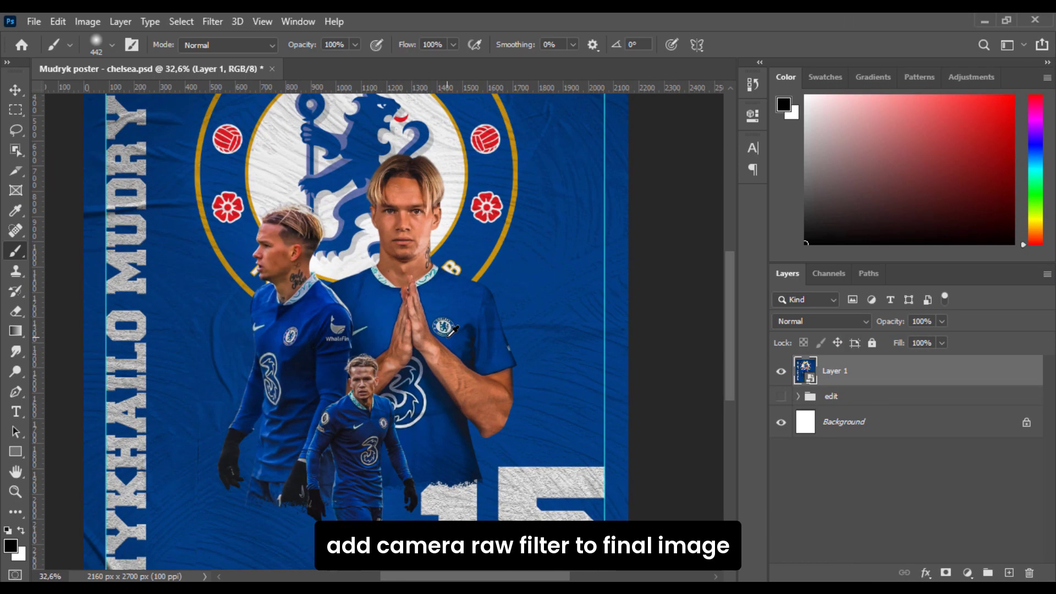
scroll(446, 337, "down", 2)
In the Camera Raw filter, raise contrast to +15, lift highlights, and set clarity to +18.
left_click(212, 22)
left_click(242, 101)
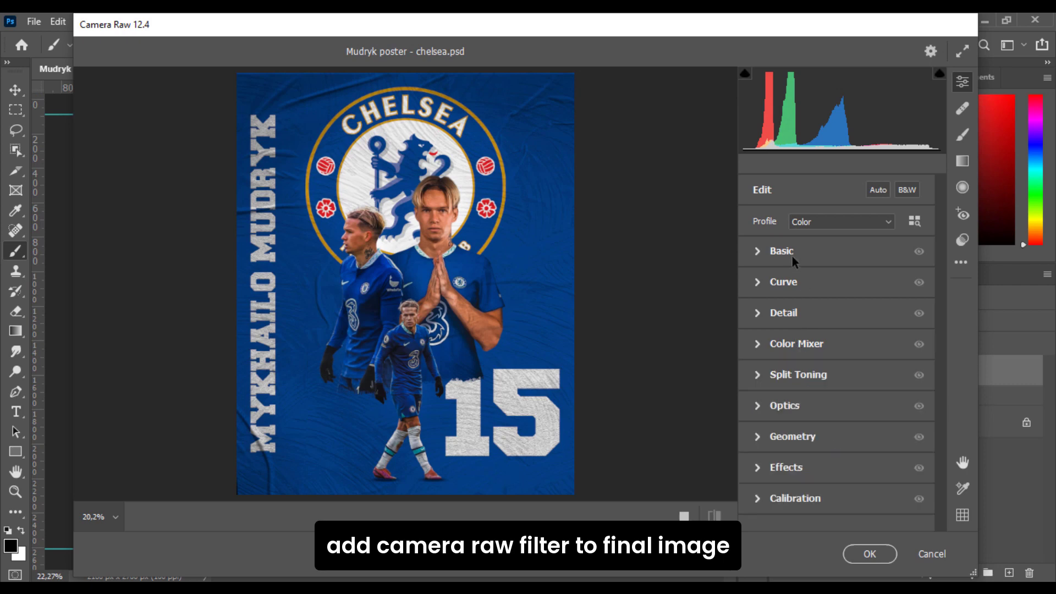
left_click(783, 250)
mouse_move(843, 334)
left_mouse_down()
mouse_move(819, 358)
mouse_move(843, 358)
mouse_move(825, 381)
mouse_move(854, 405)
mouse_move(832, 427)
left_mouse_up()
left_click_drag(836, 492, 845, 492)
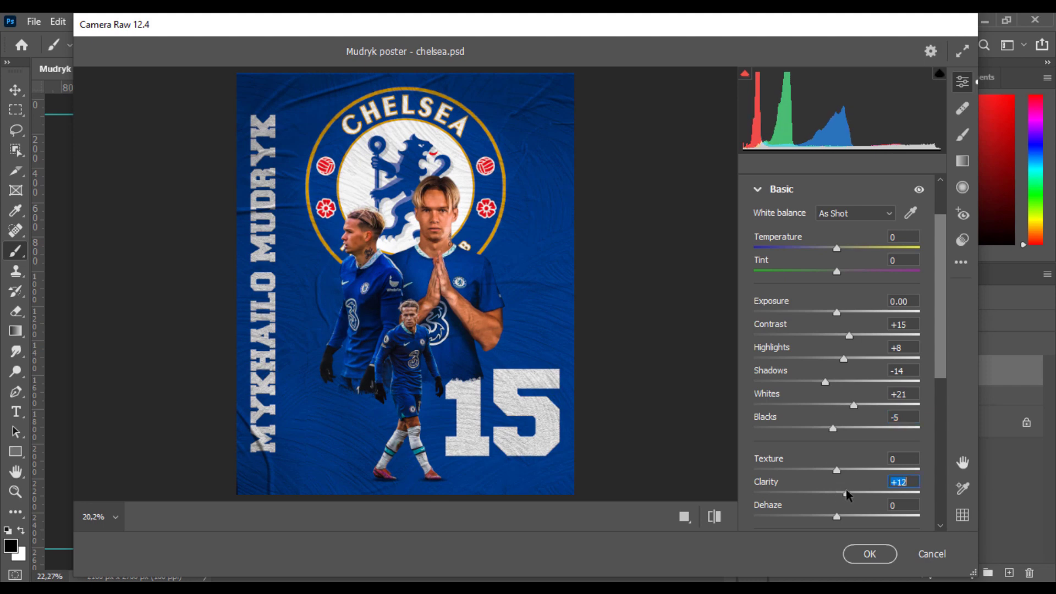
left_click(781, 189)
Add sharpening, noise reduction 12 and a tone curve point at 190/190, then apply the filter.
left_click(783, 309)
left_click_drag(753, 350, 772, 350)
mouse_move(754, 379)
left_mouse_down()
mouse_move(773, 379)
mouse_move(774, 407)
mouse_move(795, 394)
left_mouse_up()
left_click(783, 312)
left_click(783, 281)
left_click(877, 309)
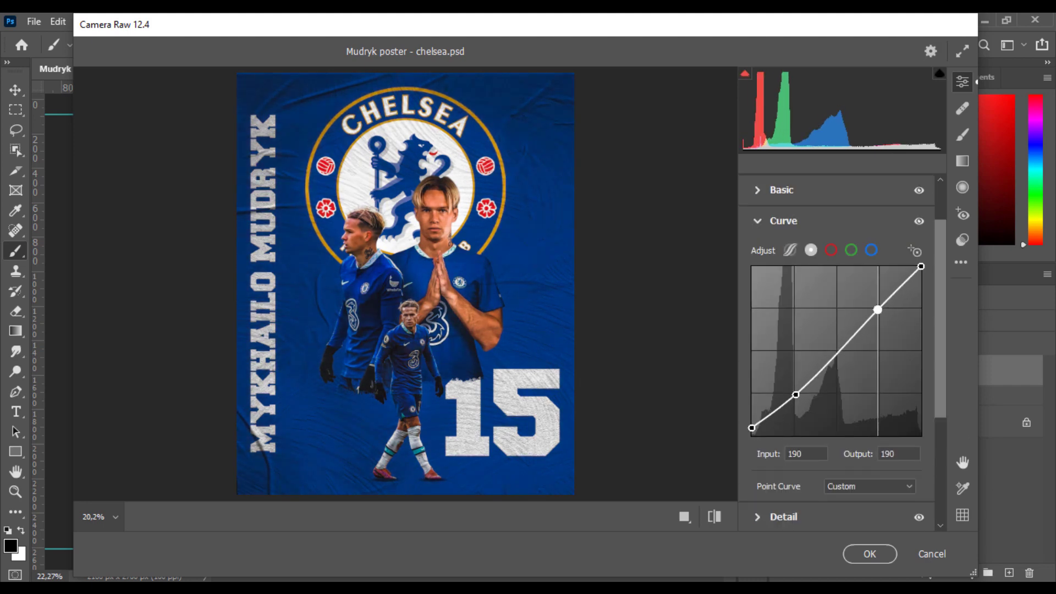
key("Return")
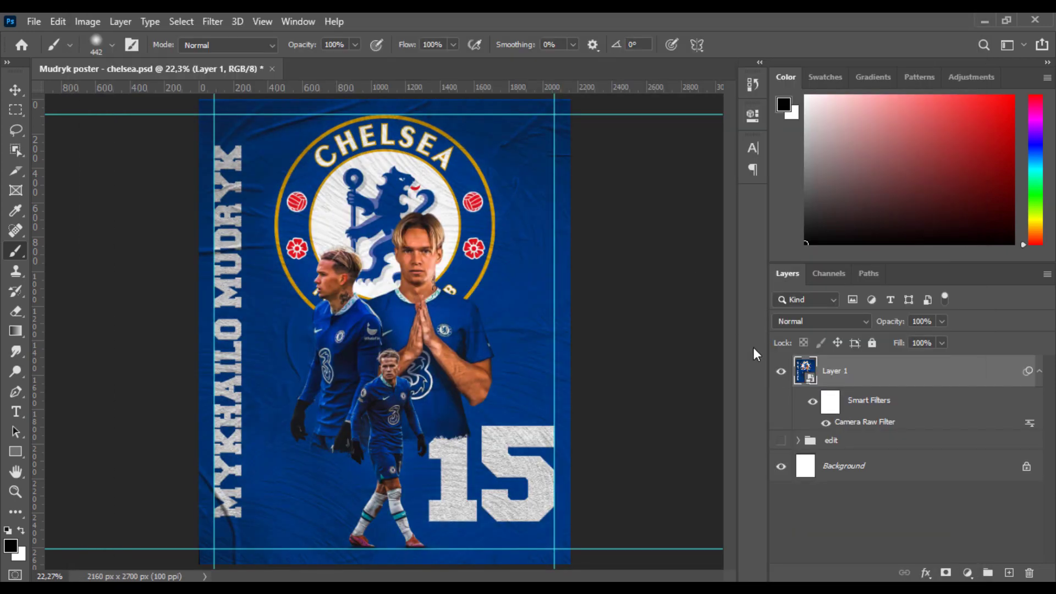
Show the edit group and reopen Layer 1's Camera Raw filter at its Grain and Vignetting settings.
left_click(781, 440)
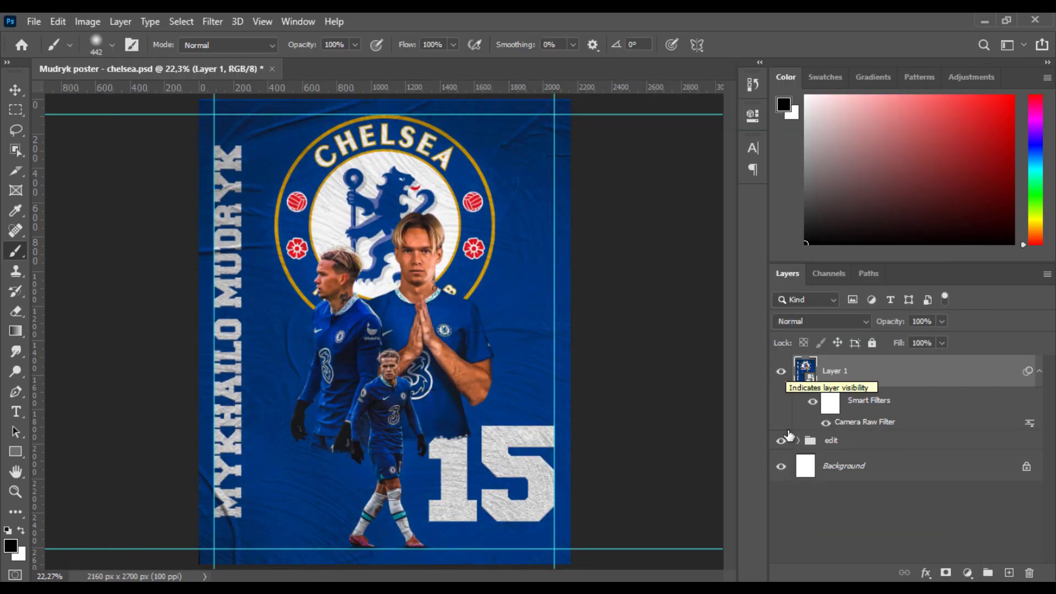
double_click(869, 422)
left_click(783, 220)
left_click(759, 465)
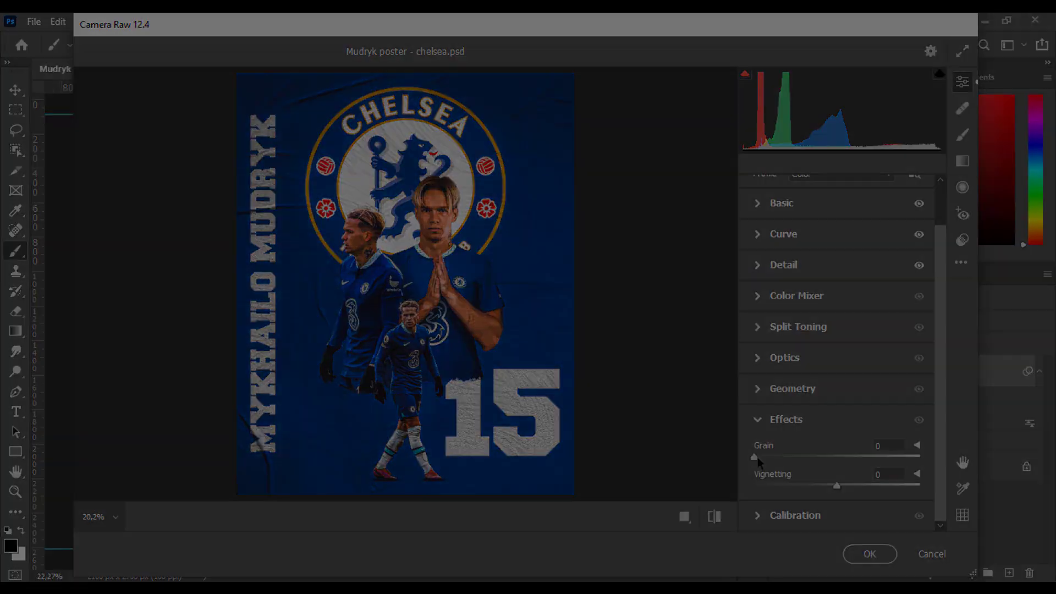